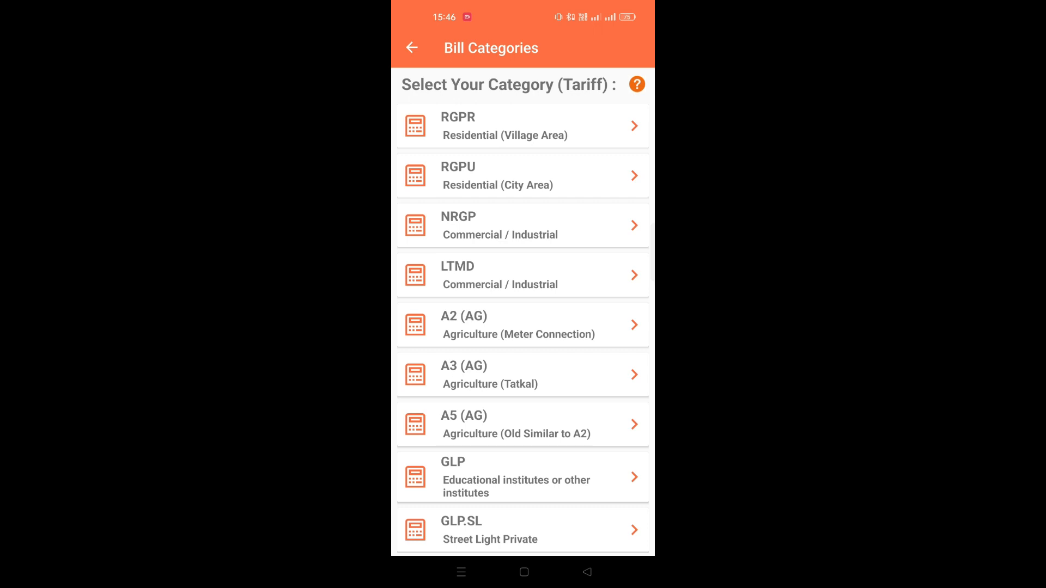
- Browse the tariff categories and choose NRGP (Commercial / Industrial) for the bill calculation
scroll(523, 326, "down", 5)
scroll(523, 327, "up", 3)
scroll(490, 404, "up", 2)
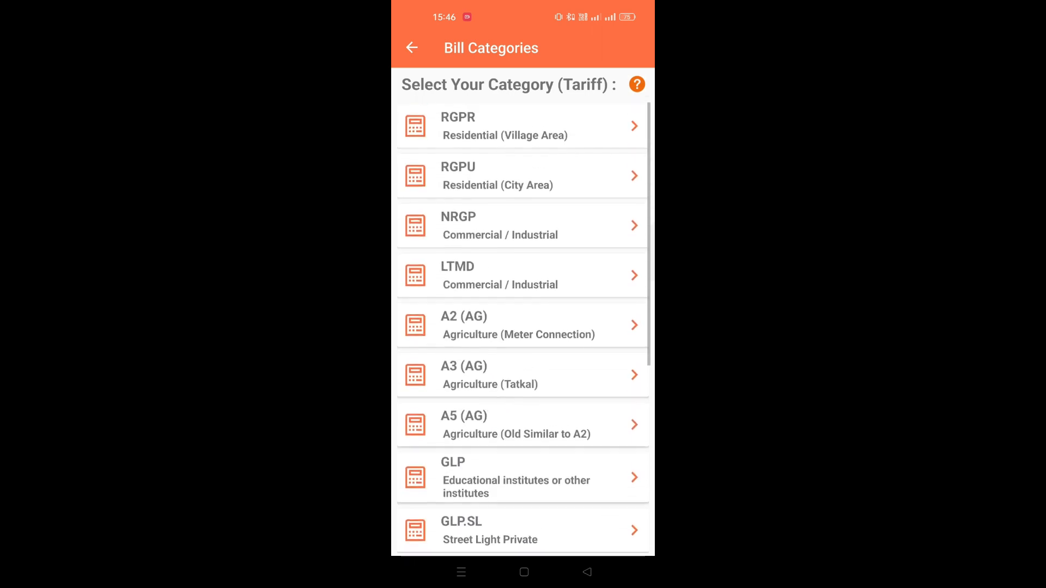
scroll(492, 301, "up", 2)
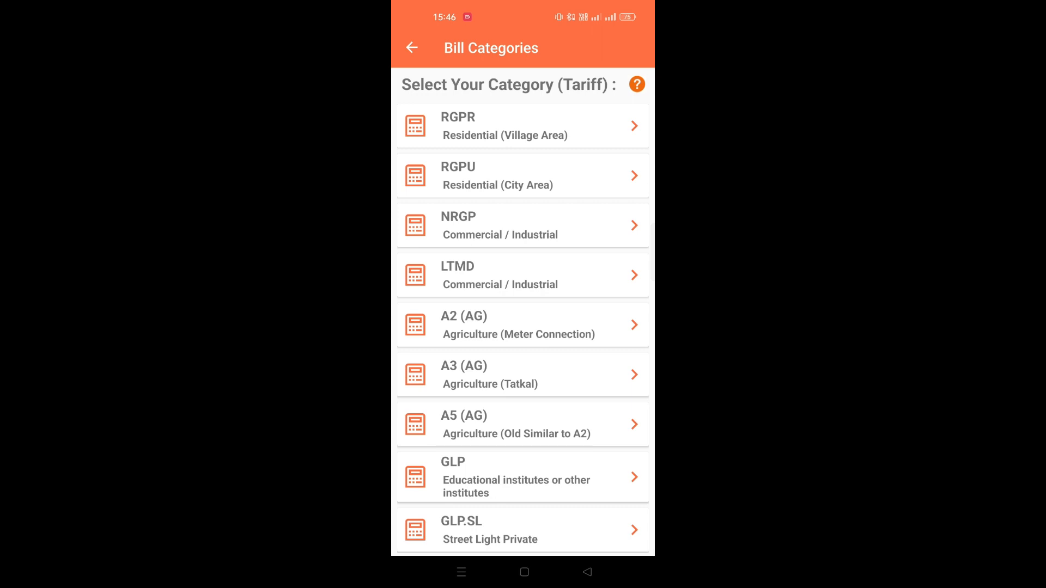
left_click(500, 226)
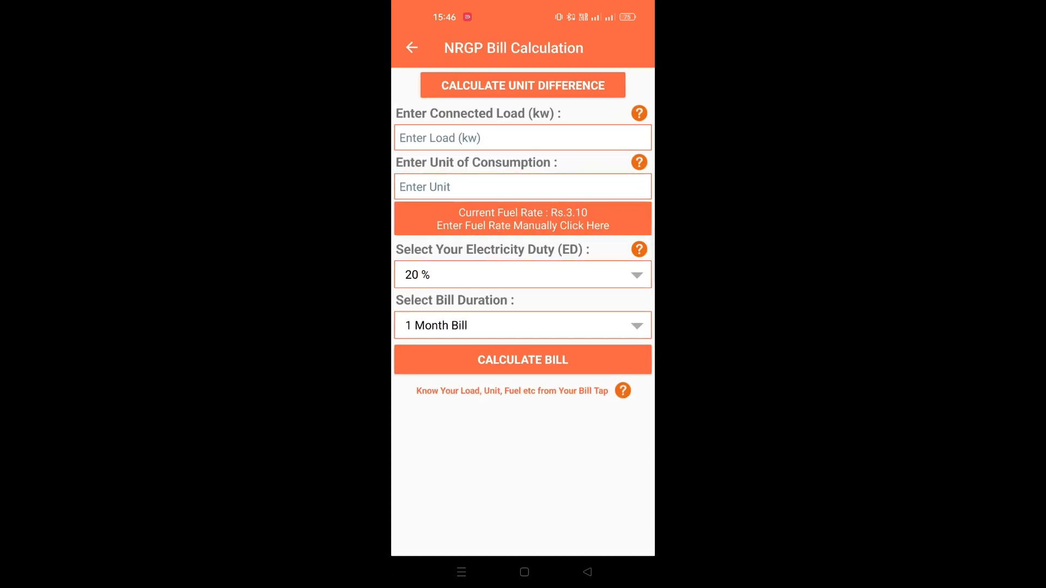
- Set the connected load to 15 kW and the unit of consumption to 3103
left_click(485, 139)
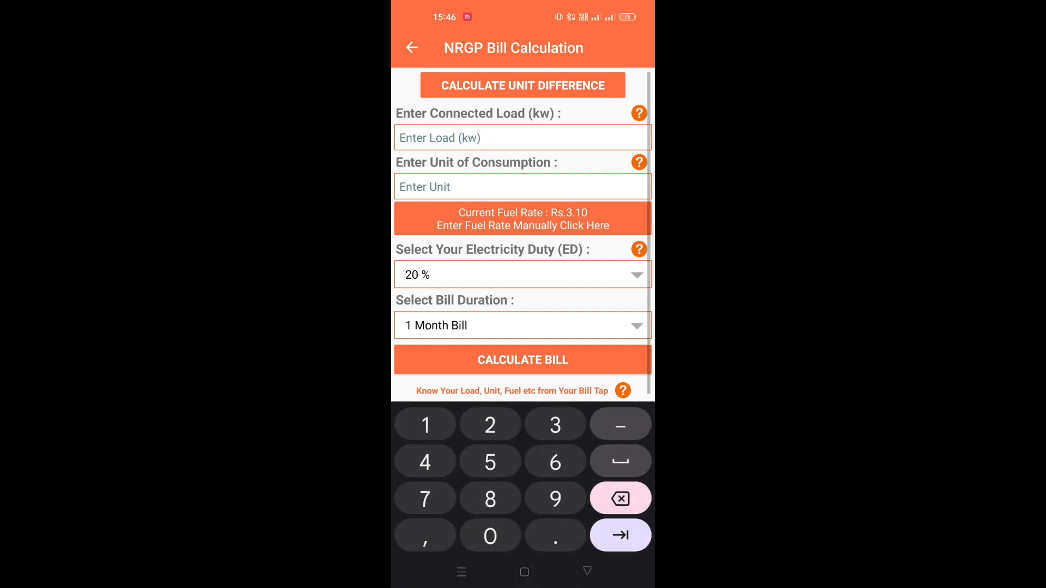
type("15")
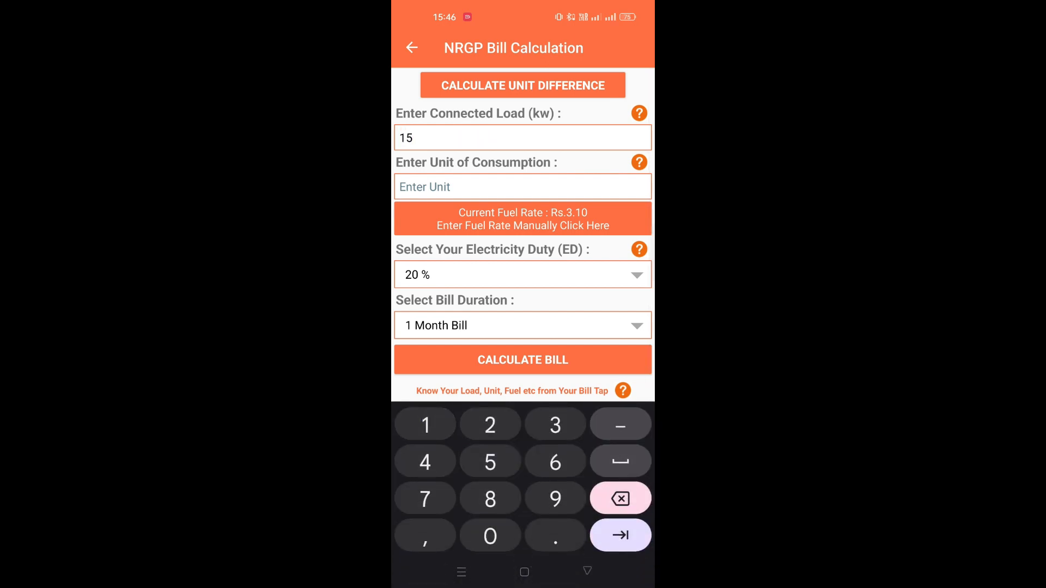
left_click(419, 187)
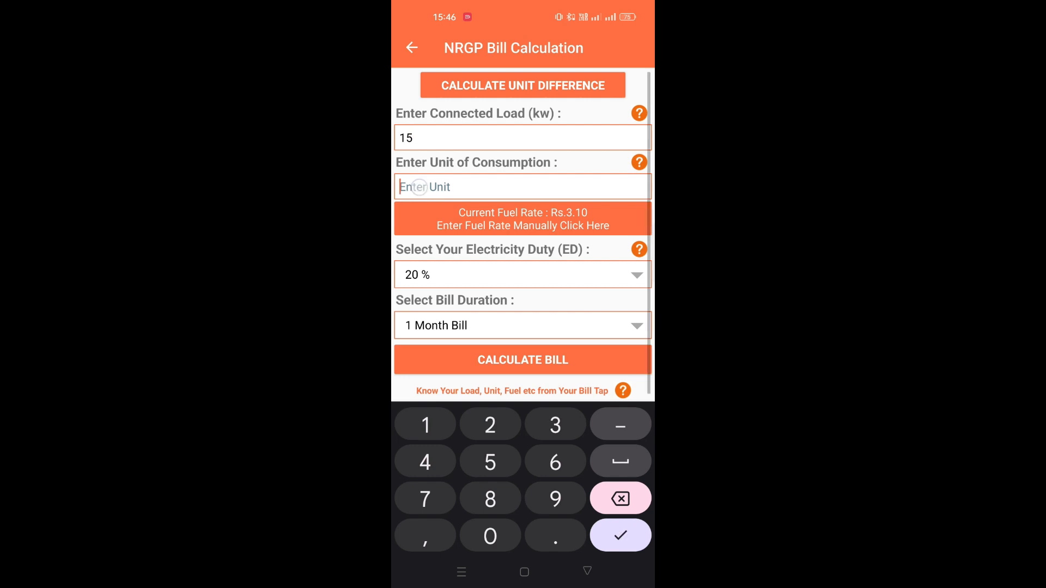
type("3103")
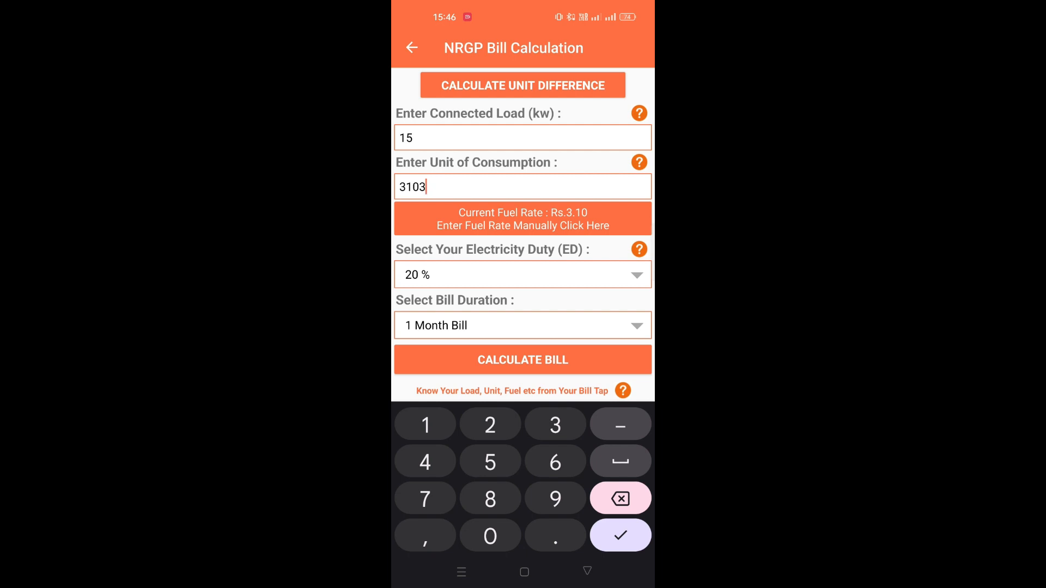
- Enable manual entry of the fuel rate and set it to 260
left_click(577, 227)
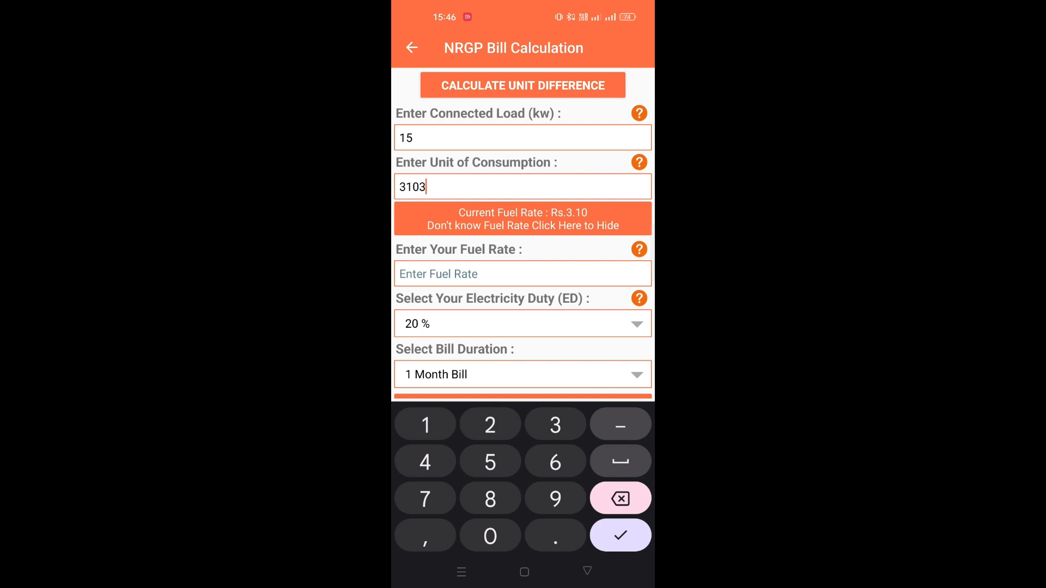
left_click(579, 225)
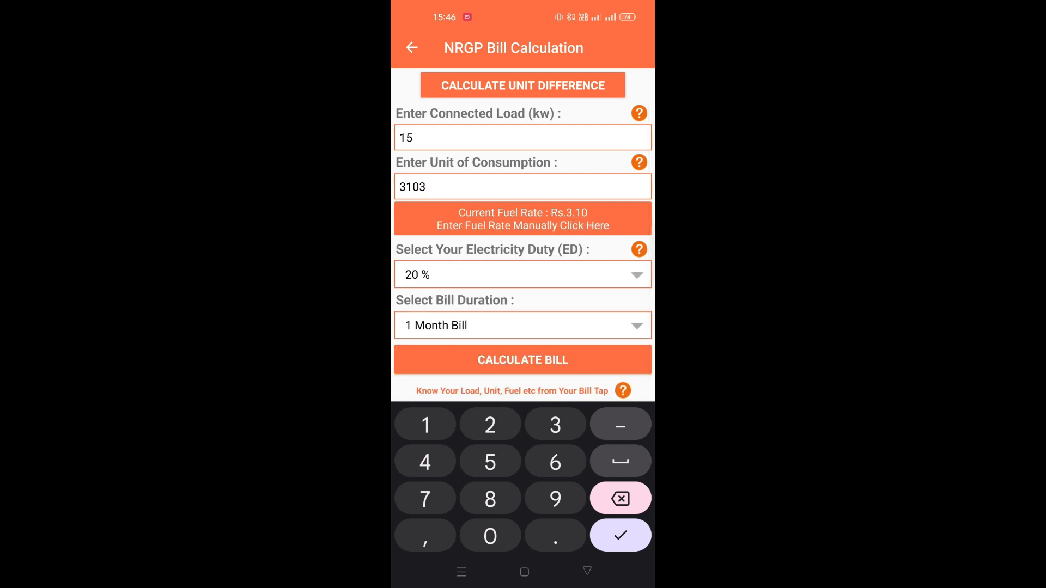
left_click(579, 225)
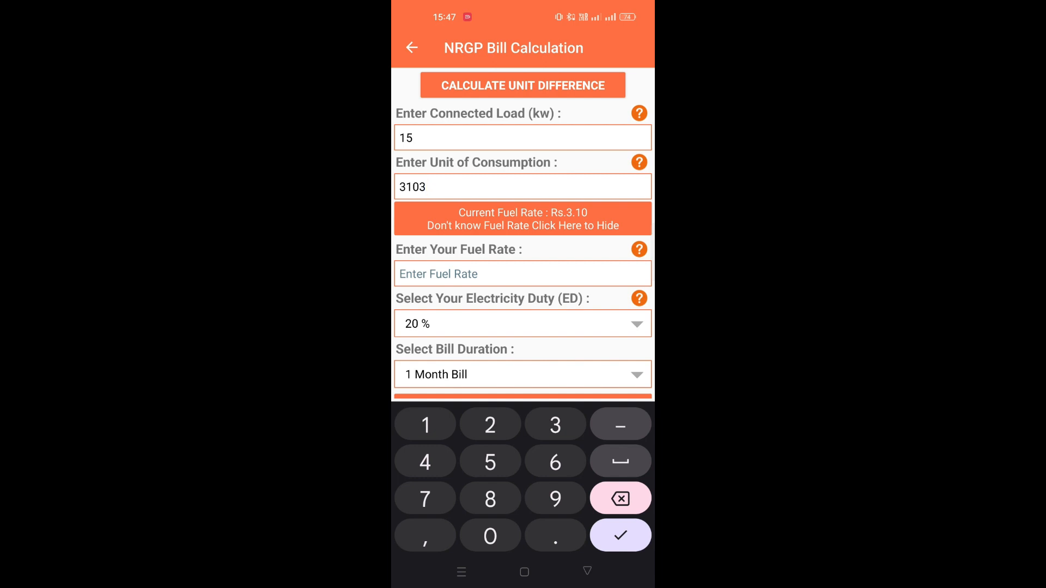
left_click(515, 271)
type("2")
key("BackSpace")
type("60")
key("BackSpace")
key("BackSpace")
type("260")
- Select an electricity duty of 20 % and a bill duration of 2 months
scroll(545, 251, "down", 2)
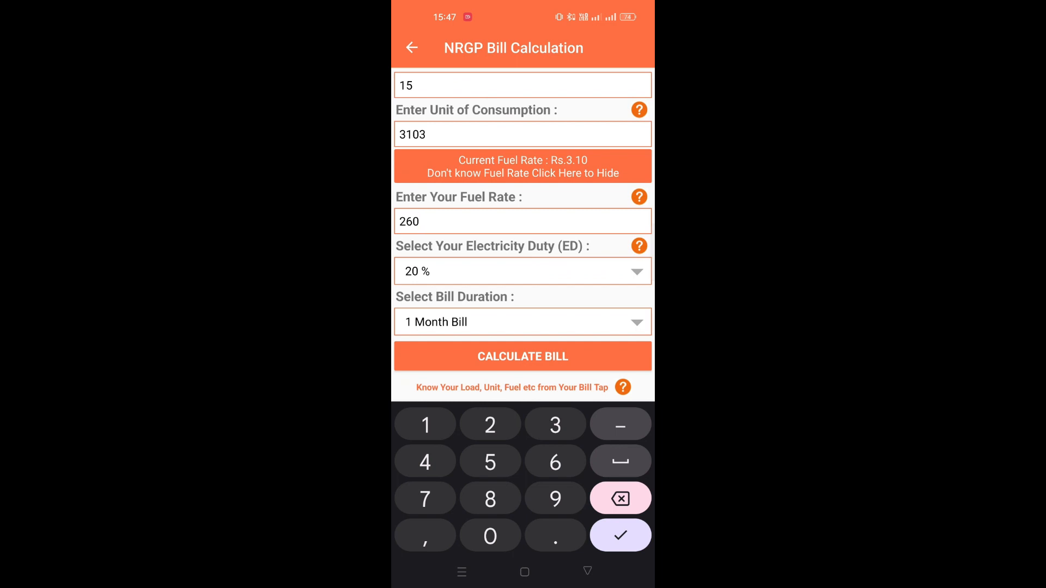
left_click(523, 271)
left_click(431, 209)
left_click(521, 322)
left_click(436, 361)
- Calculate the NRGP bill and show the detailed breakdown of its charges
left_click(469, 364)
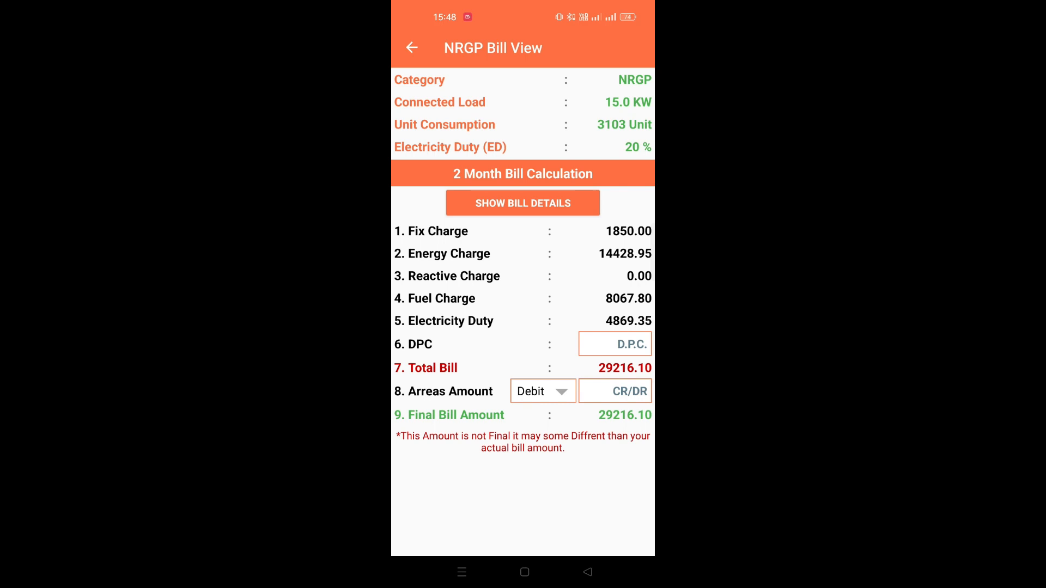
left_click(522, 204)
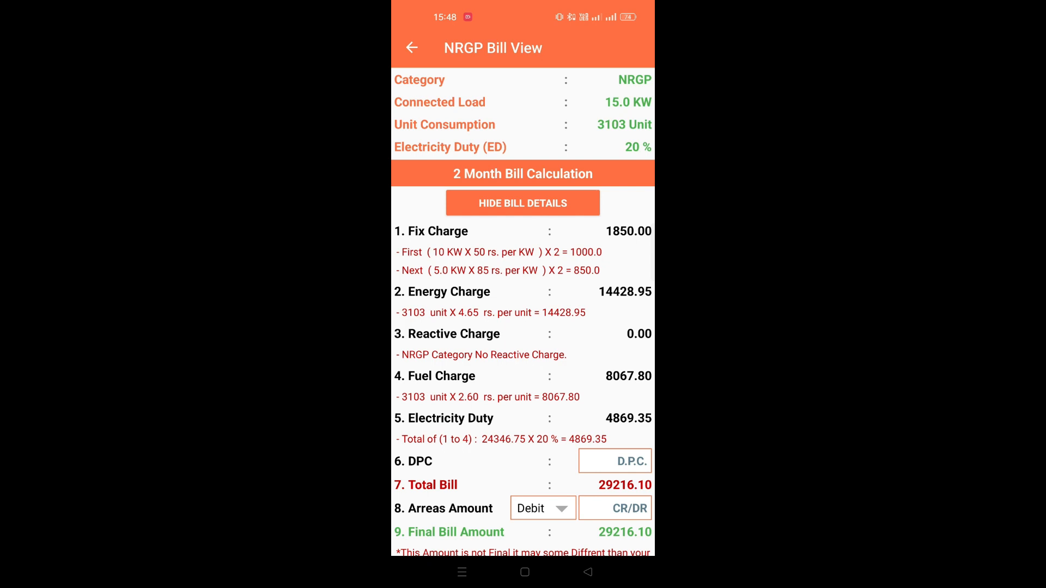
left_click_drag(534, 469, 534, 450)
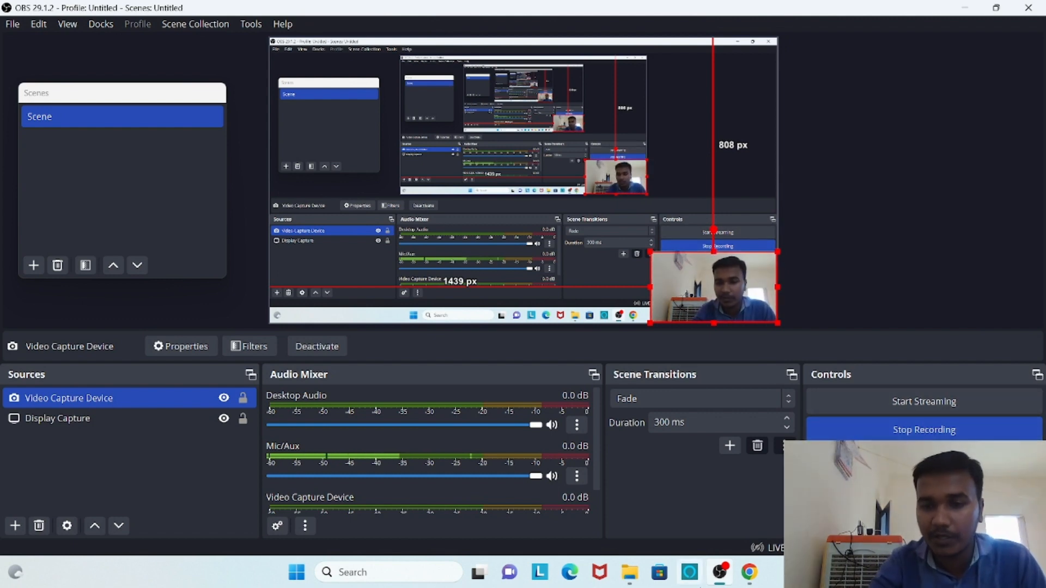
- Switch to the PVWatts Calculator in Chrome and load the solar resource data for ANKLESHWAR
left_click(747, 575)
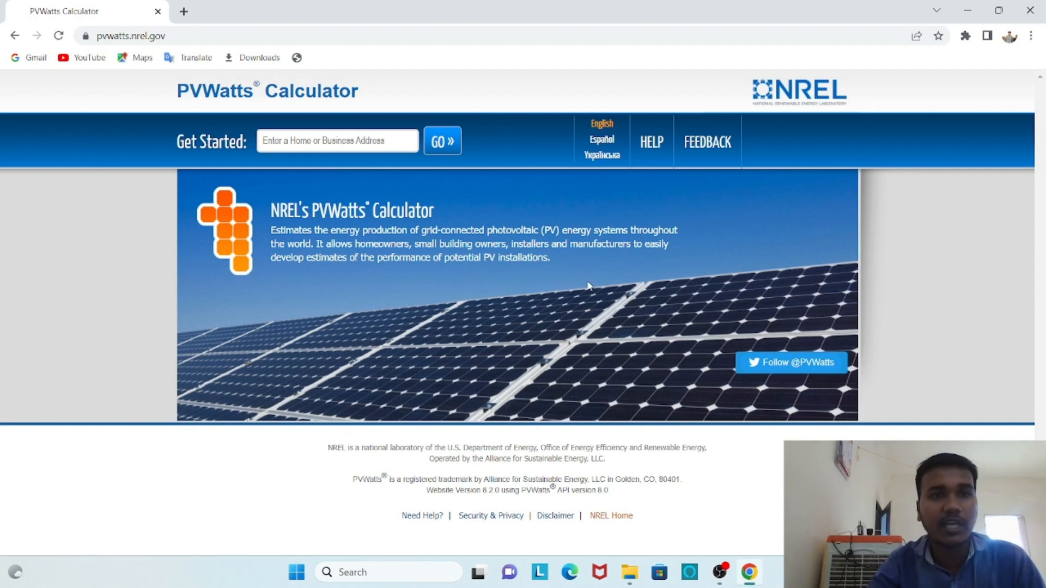
left_click(399, 145)
type("ANKLESHWAR")
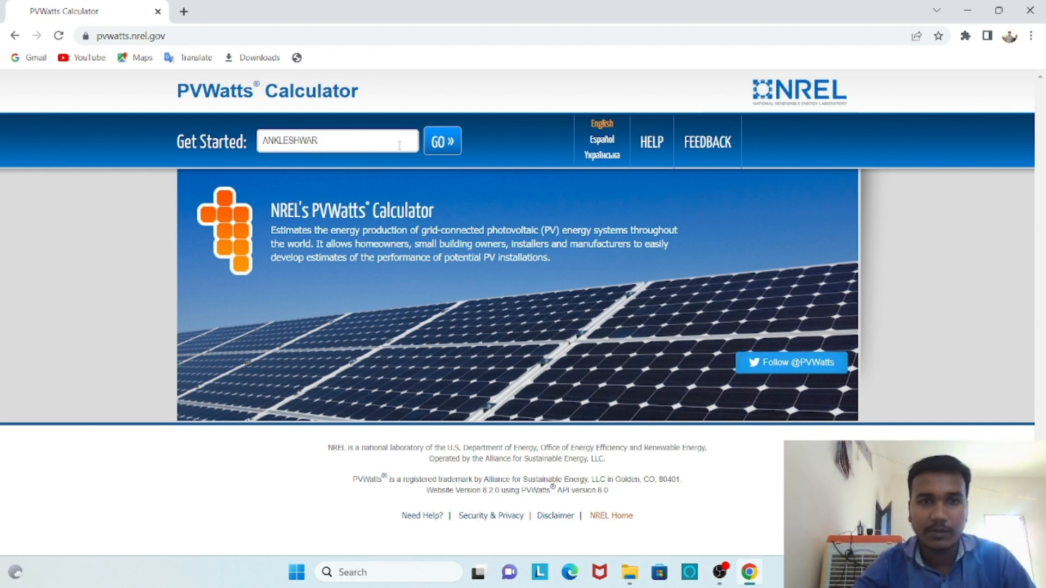
left_click(452, 140)
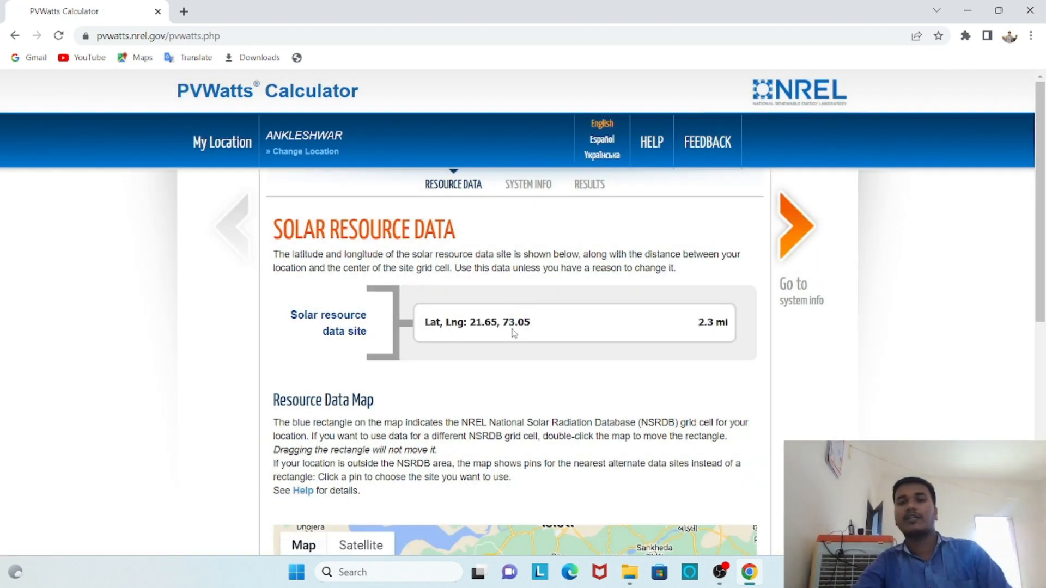
- In the system info, set a DC system size of 4 kW, the Standard module type and a Fixed (open rack) array
left_click(798, 271)
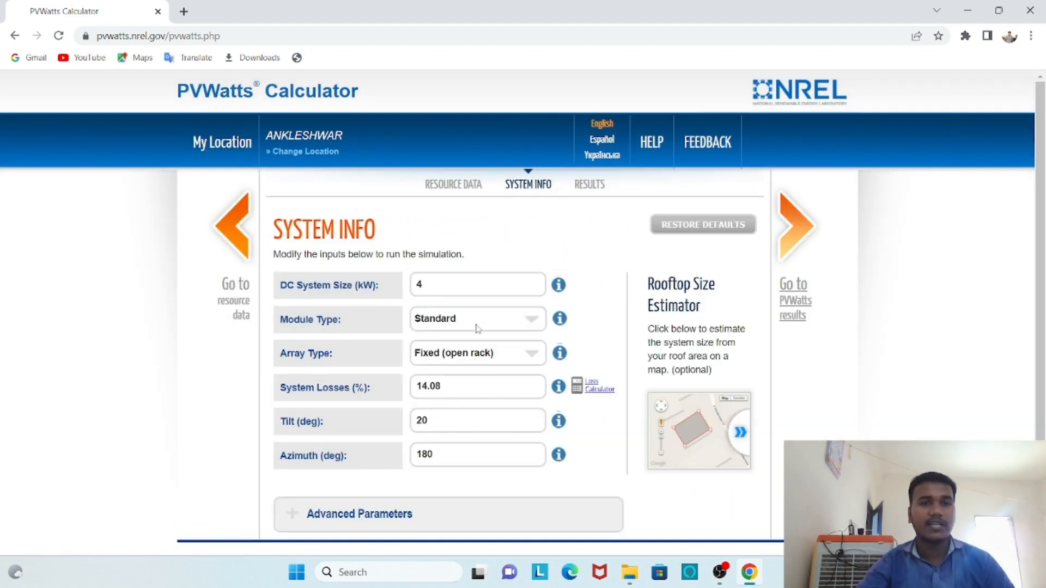
left_click(430, 283)
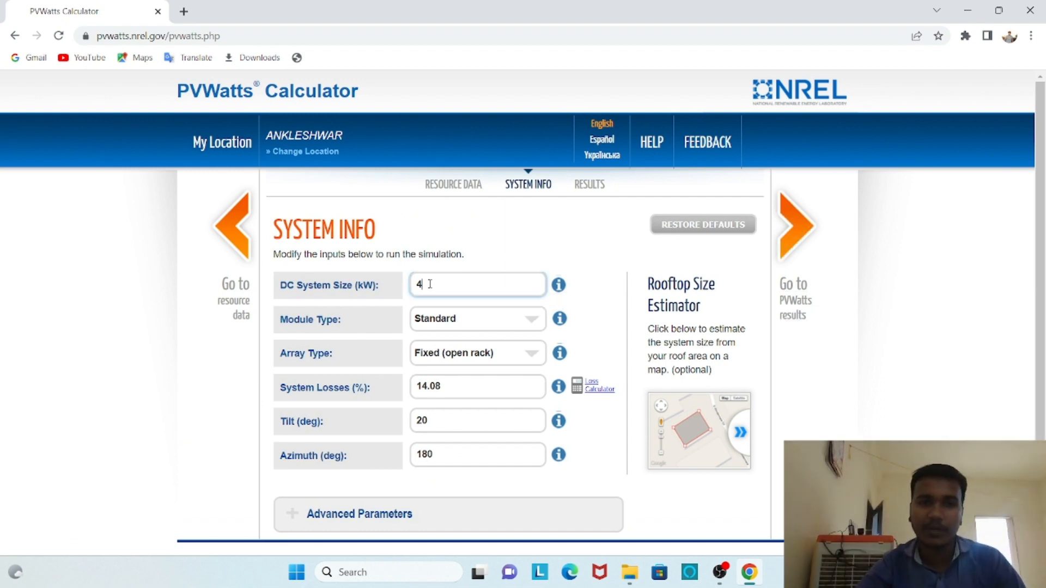
key("BackSpace")
type("4")
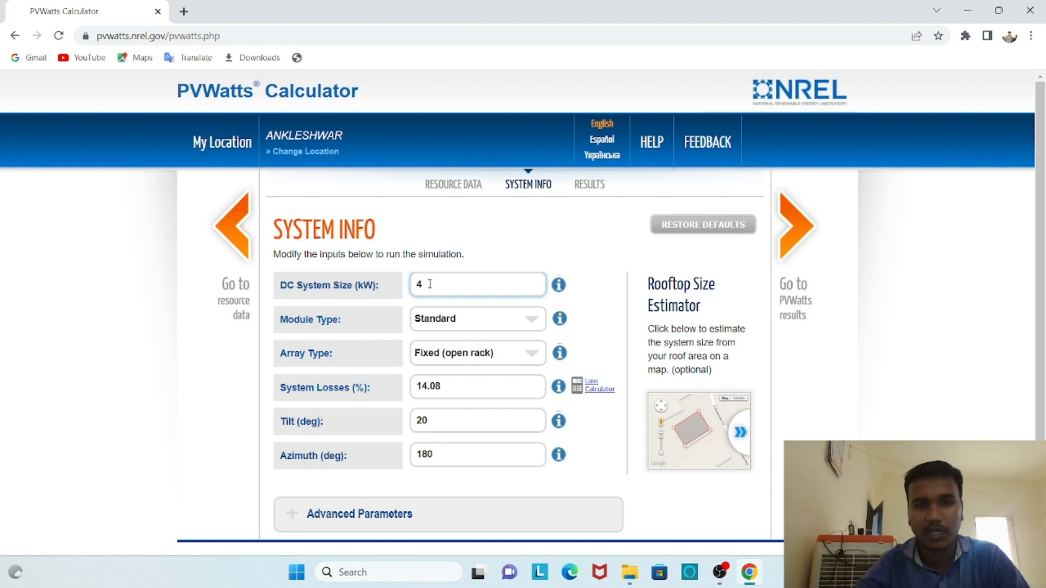
left_click(468, 325)
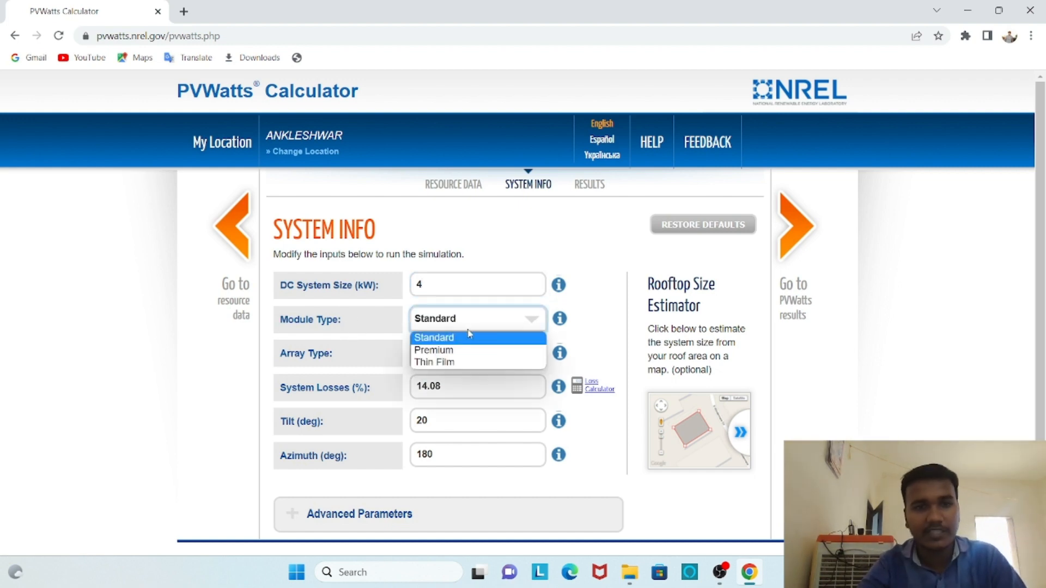
left_click(457, 338)
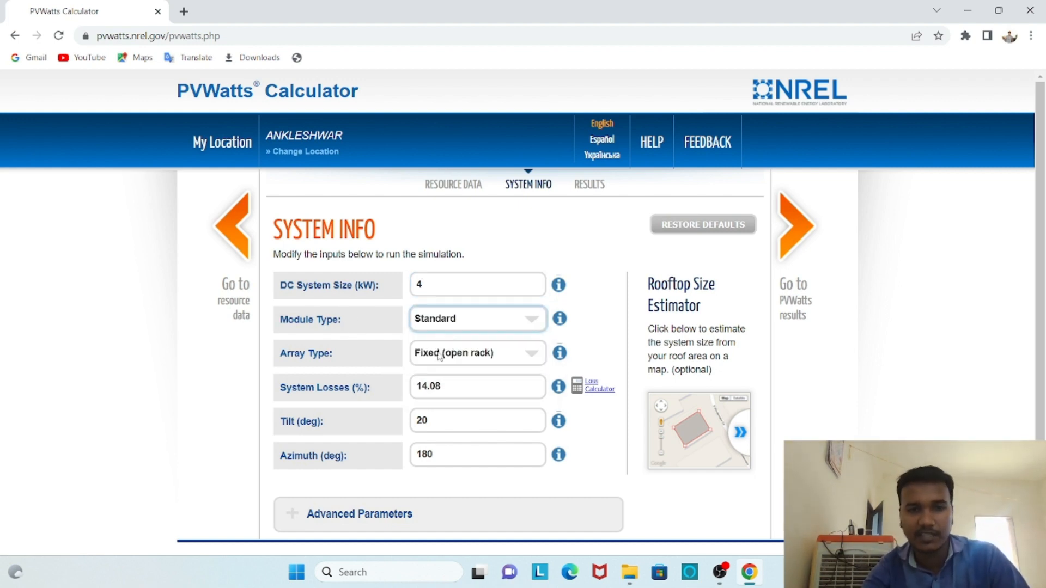
left_click(473, 358)
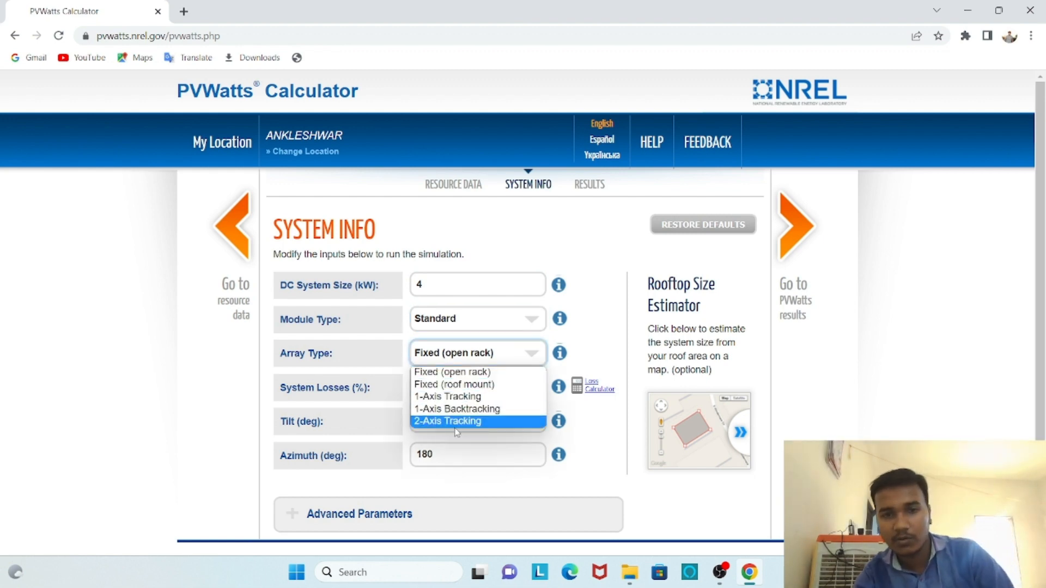
left_click(463, 371)
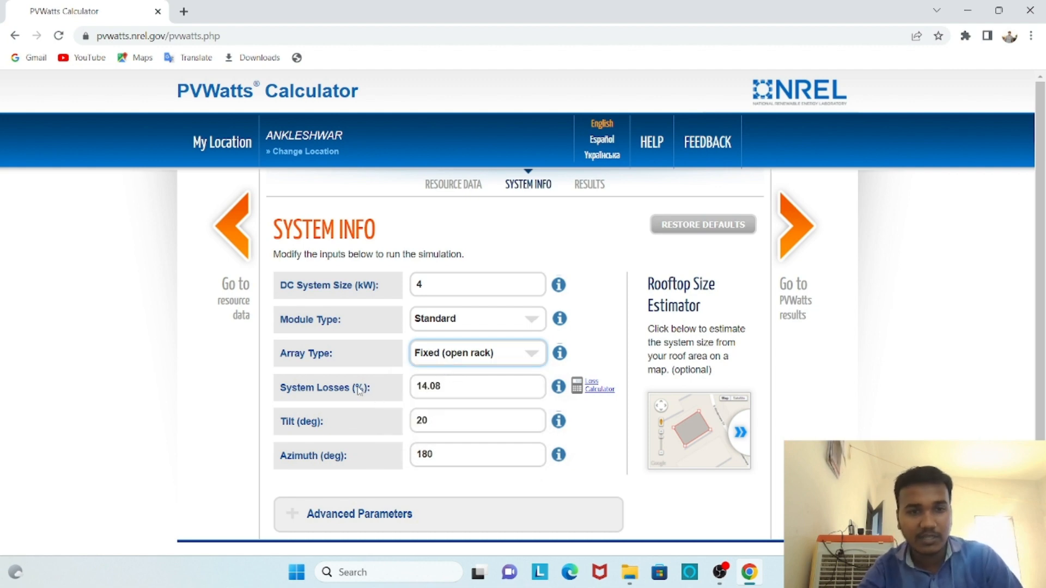
- In the system losses breakdown, set Shading to 1.5 % and Availability to 2 %, and save the losses
left_click(608, 392)
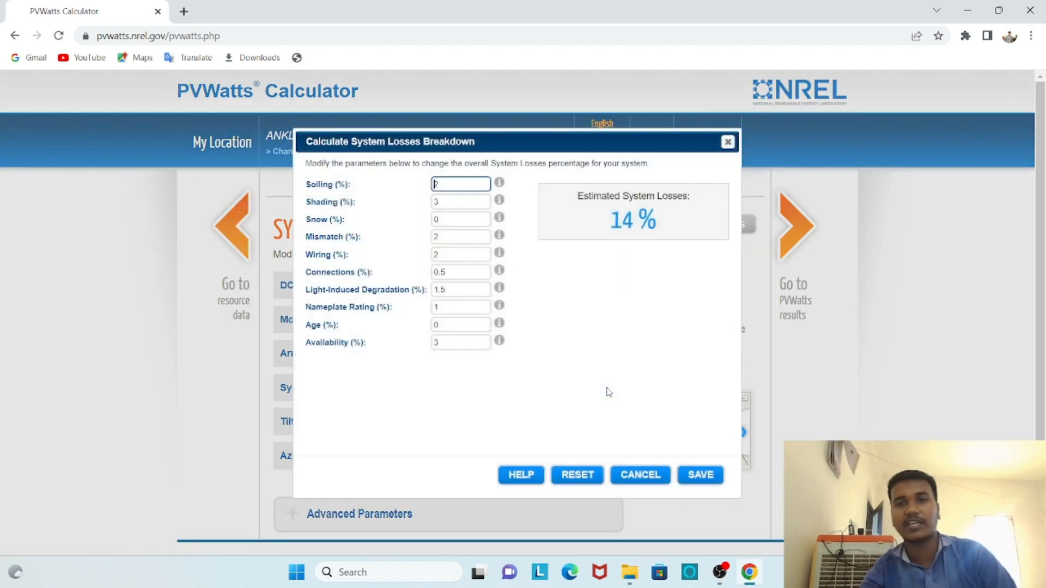
left_click(442, 202)
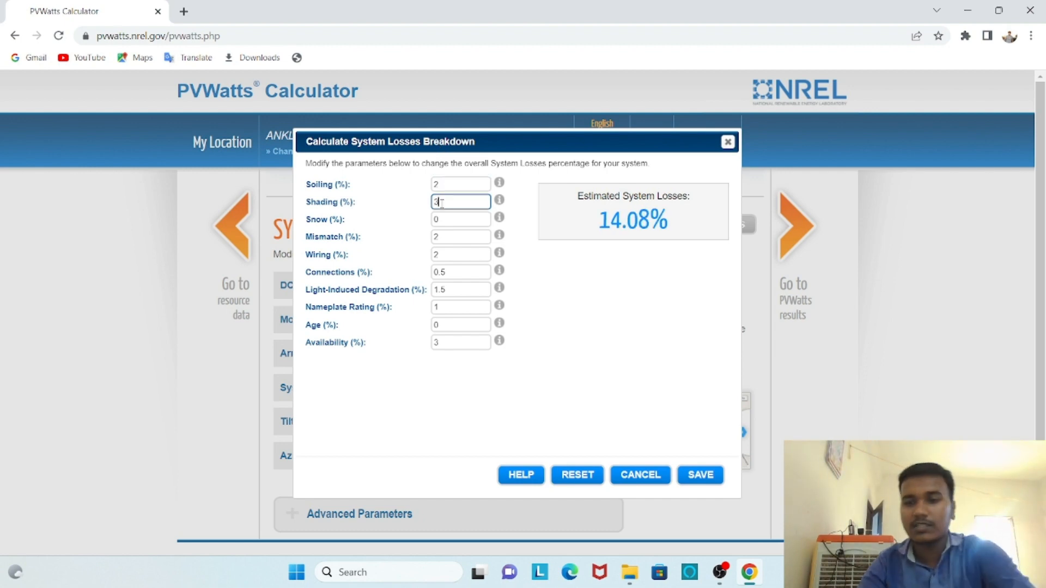
key("BackSpace")
type("1.5")
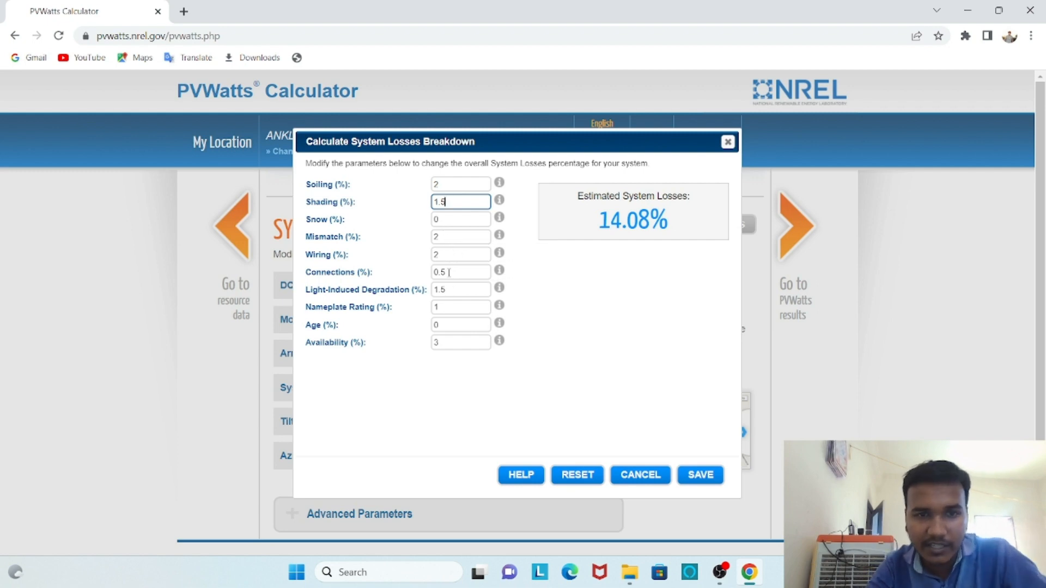
left_click(443, 341)
key("BackSpace")
type("2")
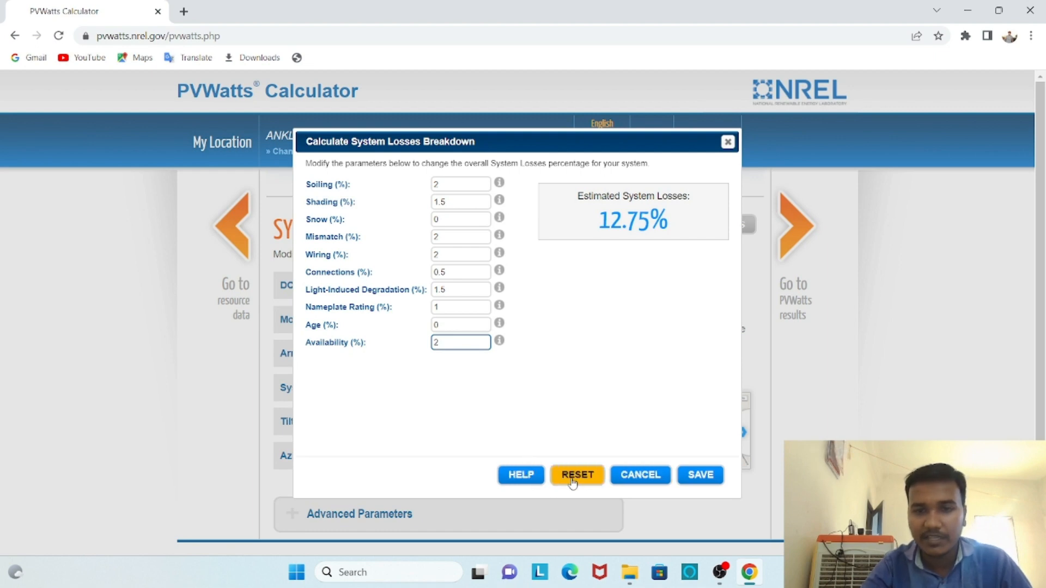
left_click(700, 478)
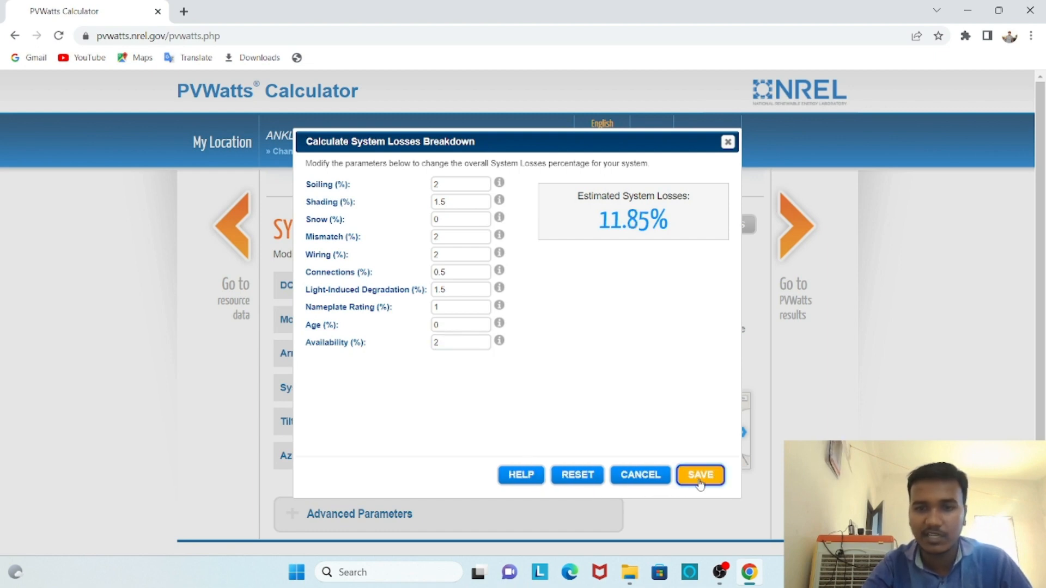
- Expand the advanced parameters and read the documentation on the DC to AC Size Ratio
scroll(545, 447, "down", 2)
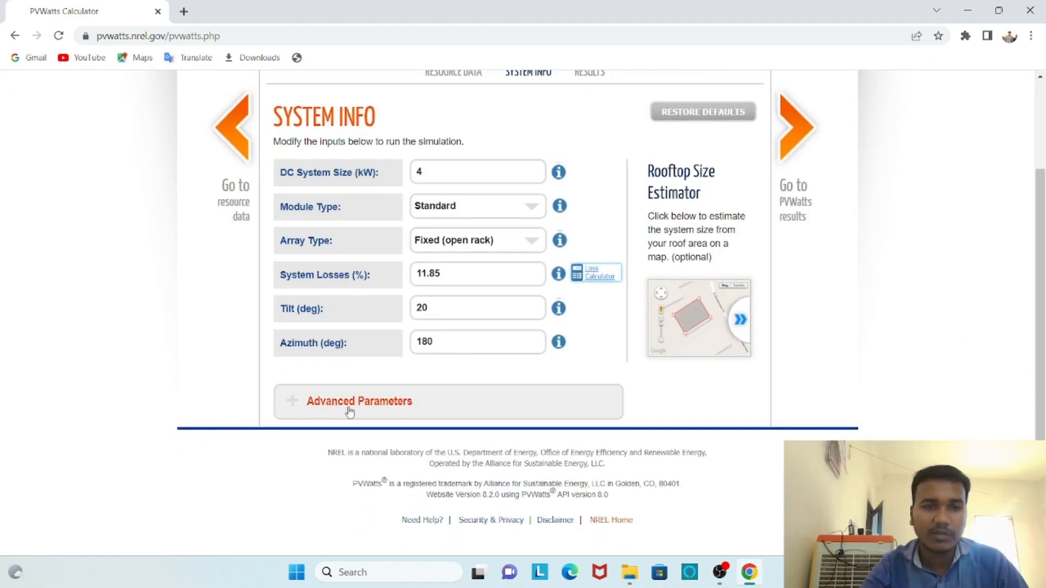
left_click(348, 406)
scroll(357, 381, "down", 3)
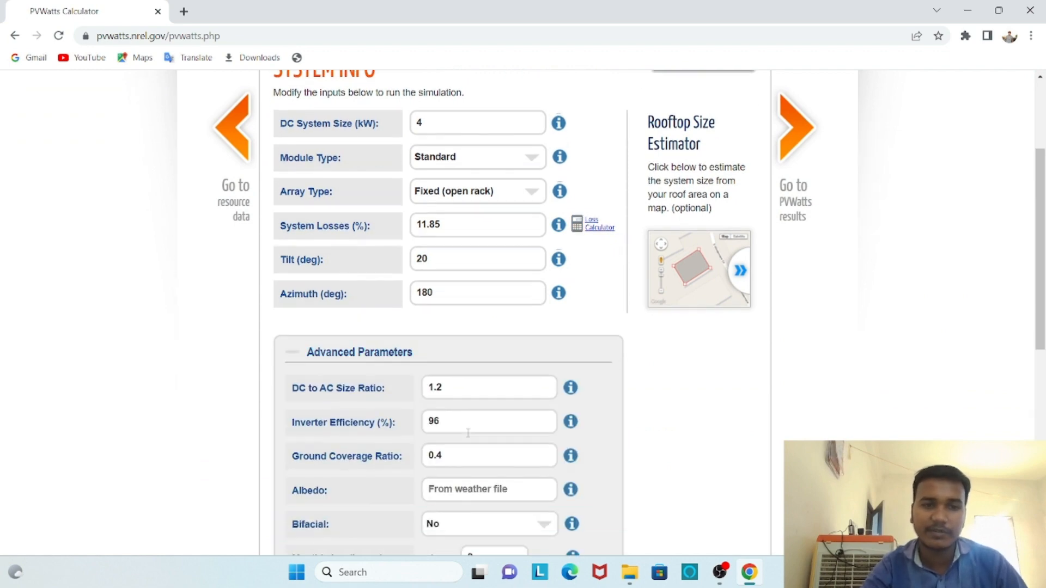
left_click(464, 301)
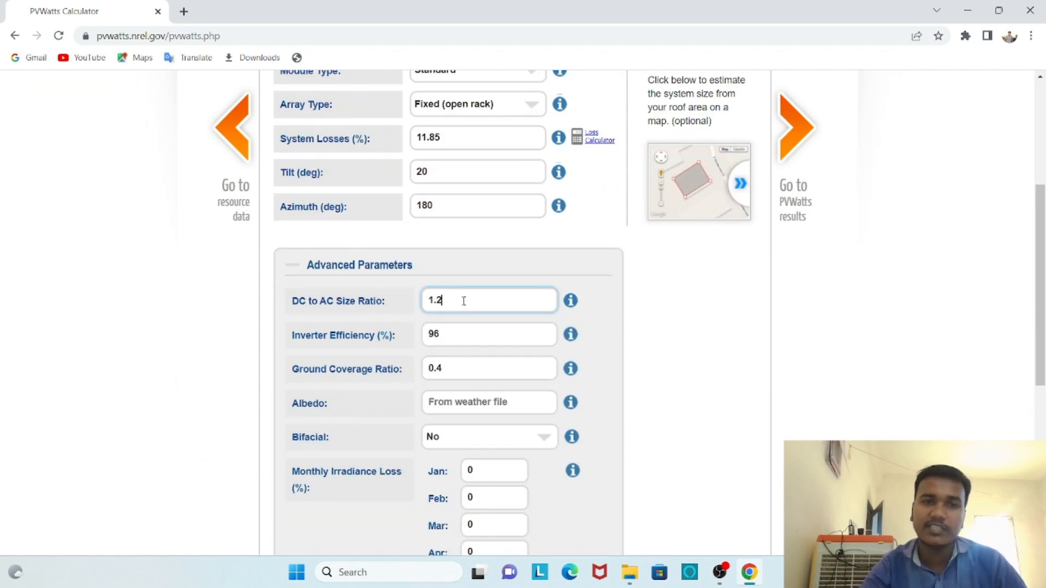
left_click(570, 300)
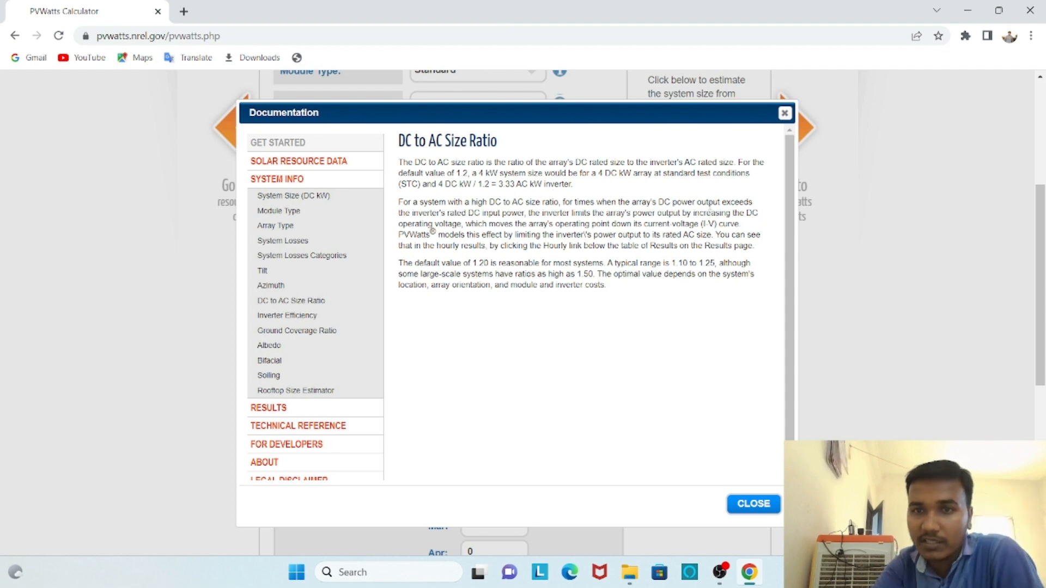
left_click(760, 502)
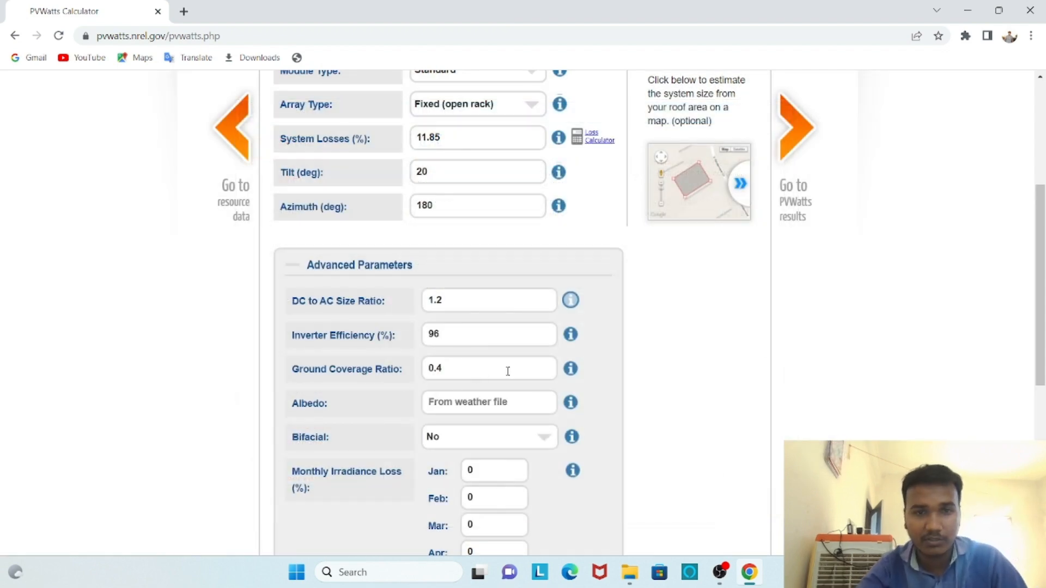
- In the advanced parameters, set Inverter Efficiency to 98 % and Albedo to 0.3, and keep Bifacial at No
left_click(494, 336)
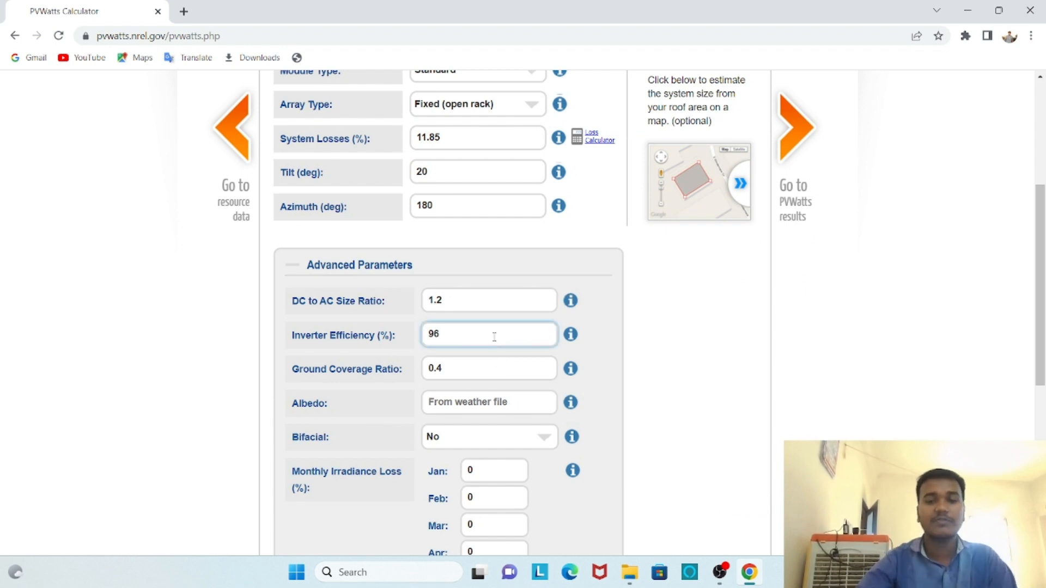
key("BackSpace")
type("8")
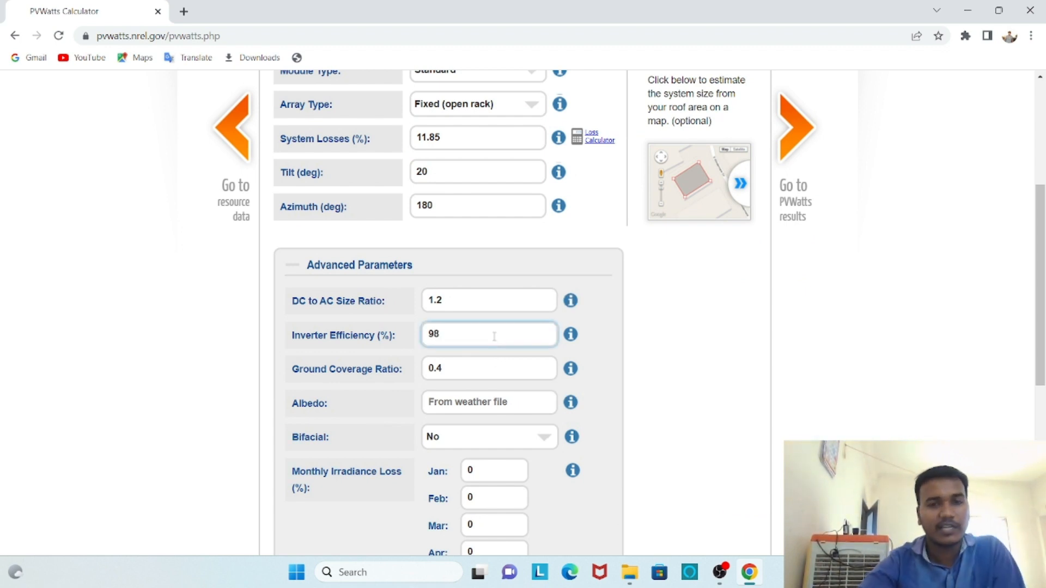
left_click(502, 374)
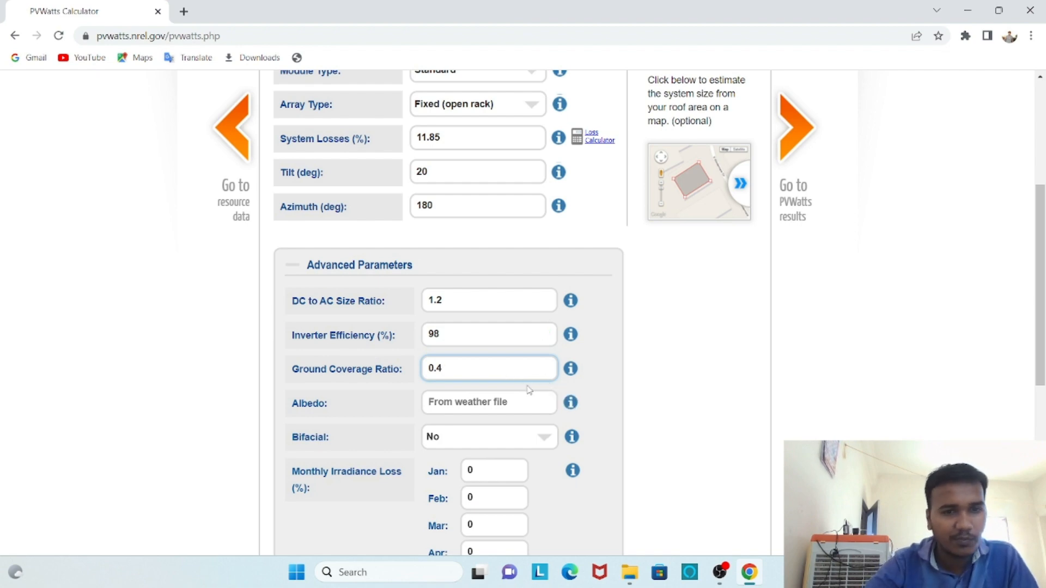
left_click(455, 407)
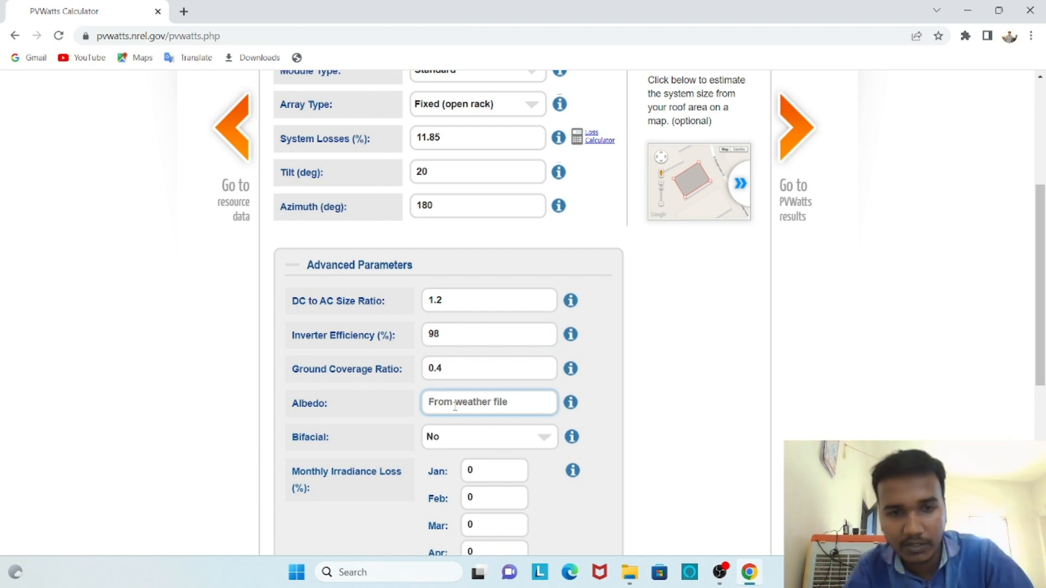
type("0.3")
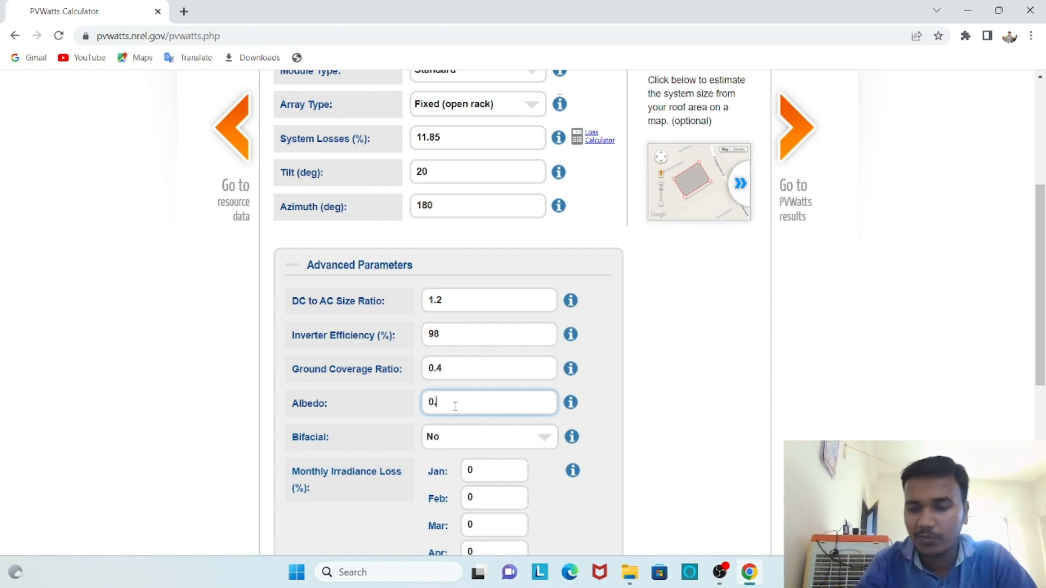
left_click(451, 437)
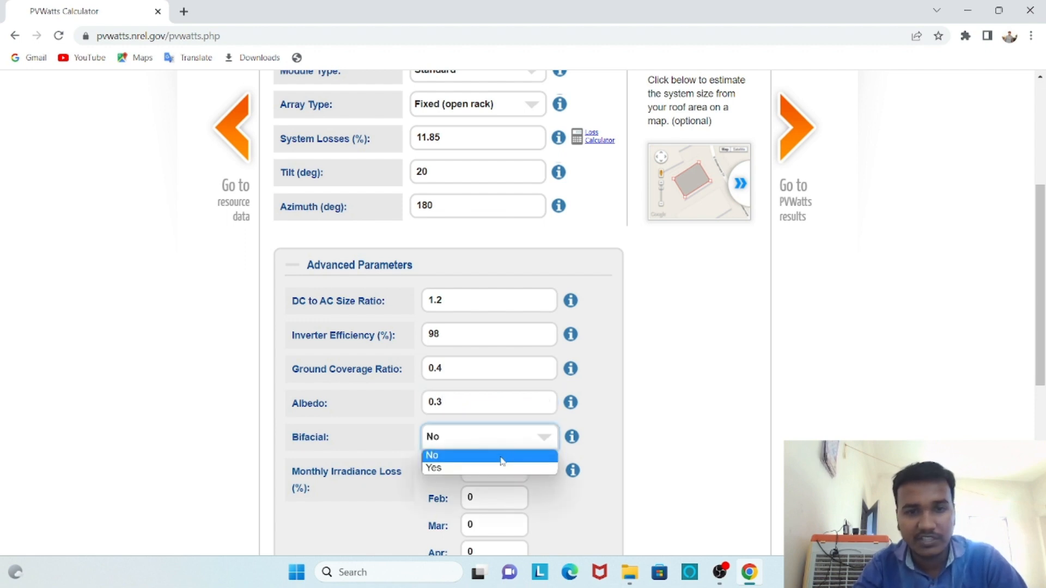
left_click(501, 460)
- Set the monthly irradiance loss to 1 % for every month from January to December
scroll(502, 463, "down", 4)
scroll(505, 465, "down", 3)
left_click(497, 135)
key("BackSpace")
type("1")
left_click(479, 162)
key("BackSpace")
type("1")
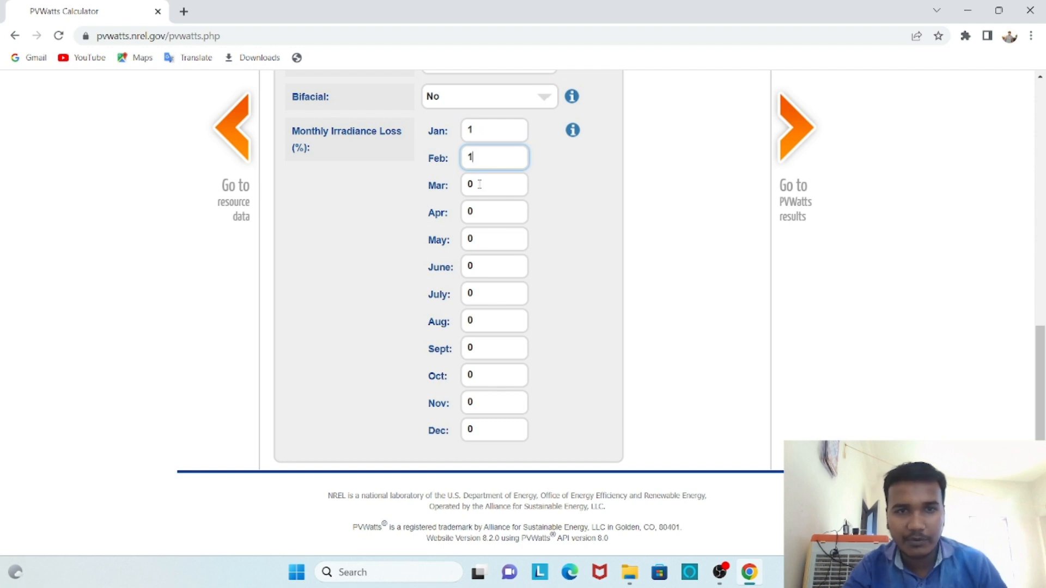
left_click(479, 184)
key("BackSpace")
type("1")
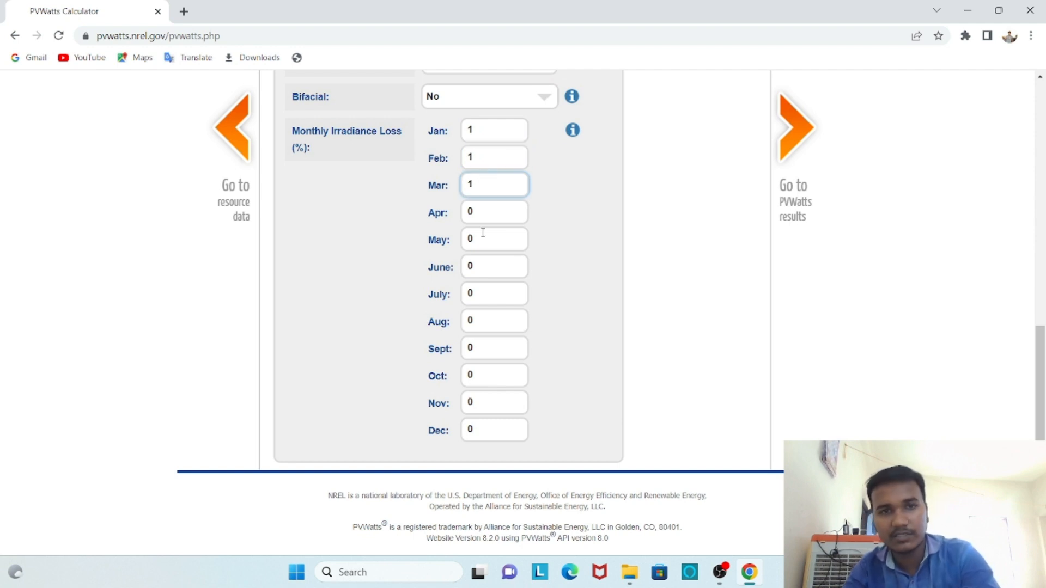
left_click(484, 219)
key("BackSpace")
type("1")
left_click(484, 241)
key("BackSpace")
type("1")
left_click(486, 264)
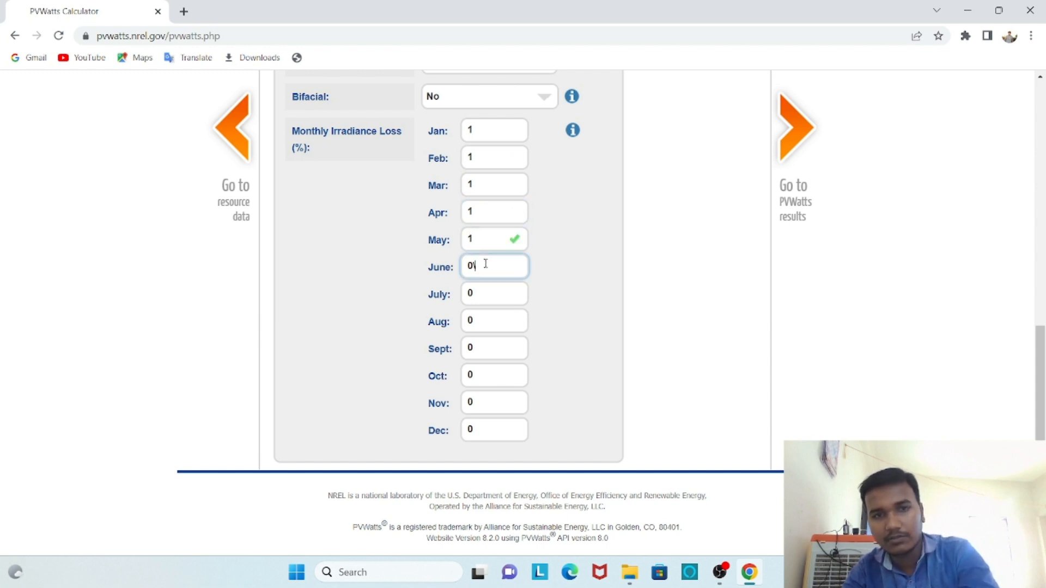
type("1")
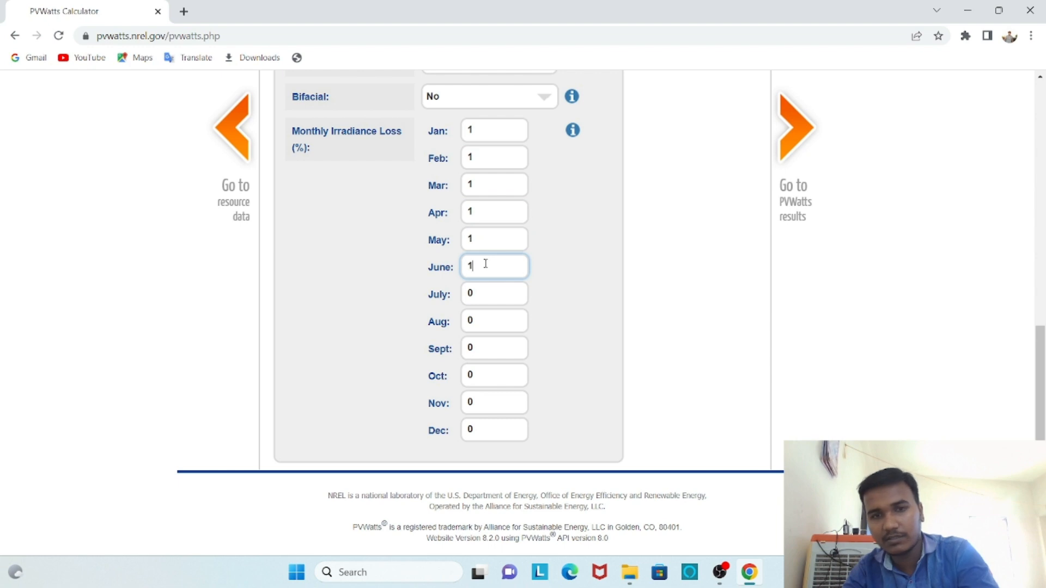
left_click(486, 291)
key("BackSpace")
type("1")
left_click(487, 323)
key("BackSpace")
type("1")
left_click(480, 354)
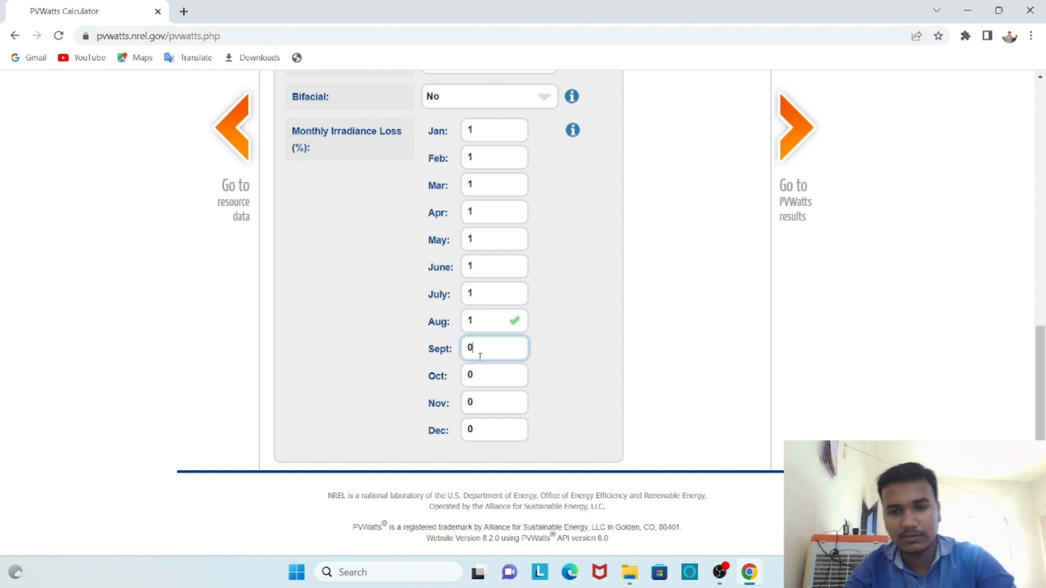
key("BackSpace")
type("1")
left_click(480, 375)
key("BackSpace")
type("1")
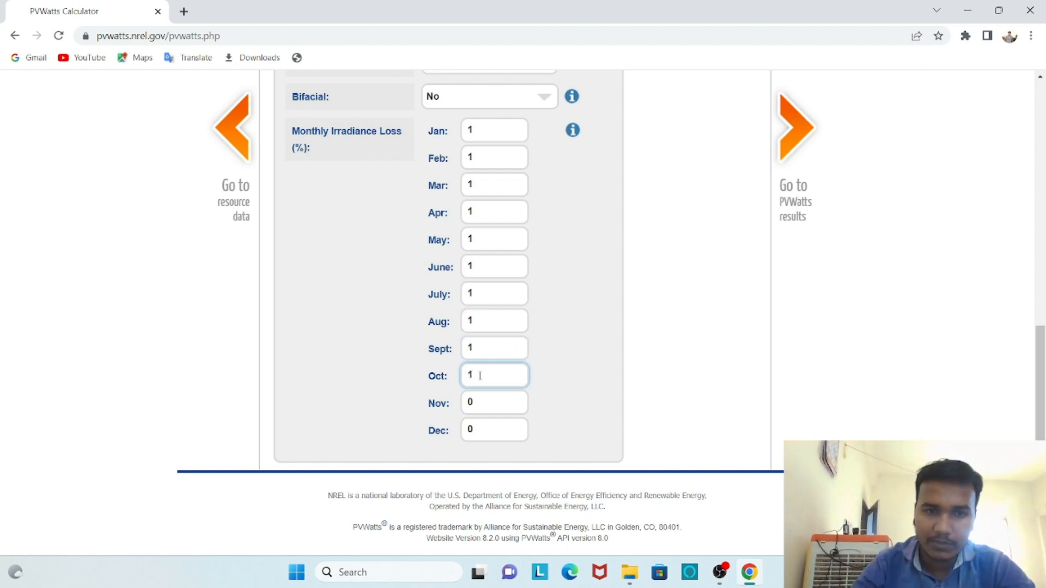
left_click(482, 408)
key("BackSpace")
type("1")
left_click(480, 434)
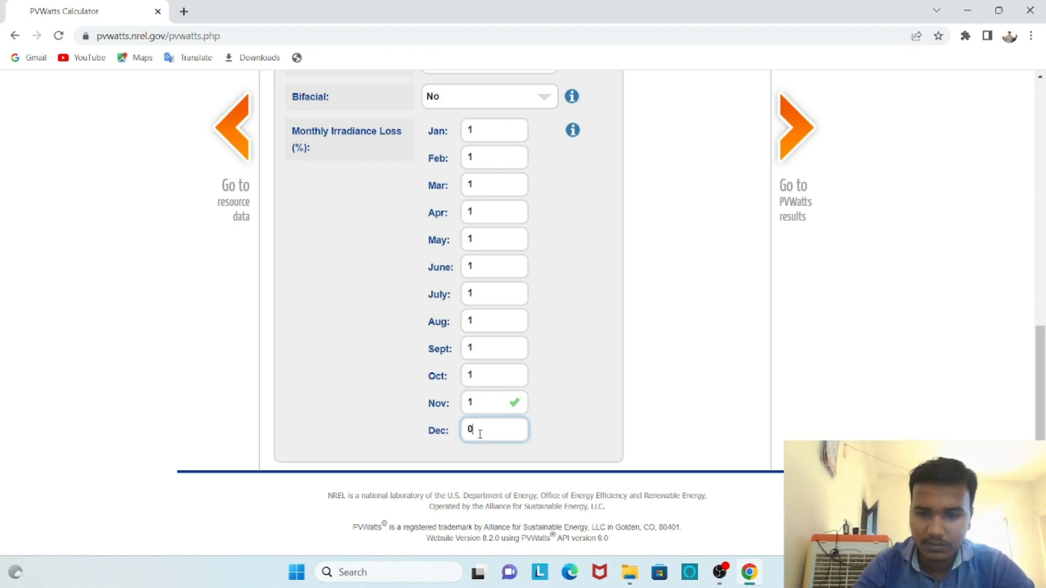
key("BackSpace")
type("1")
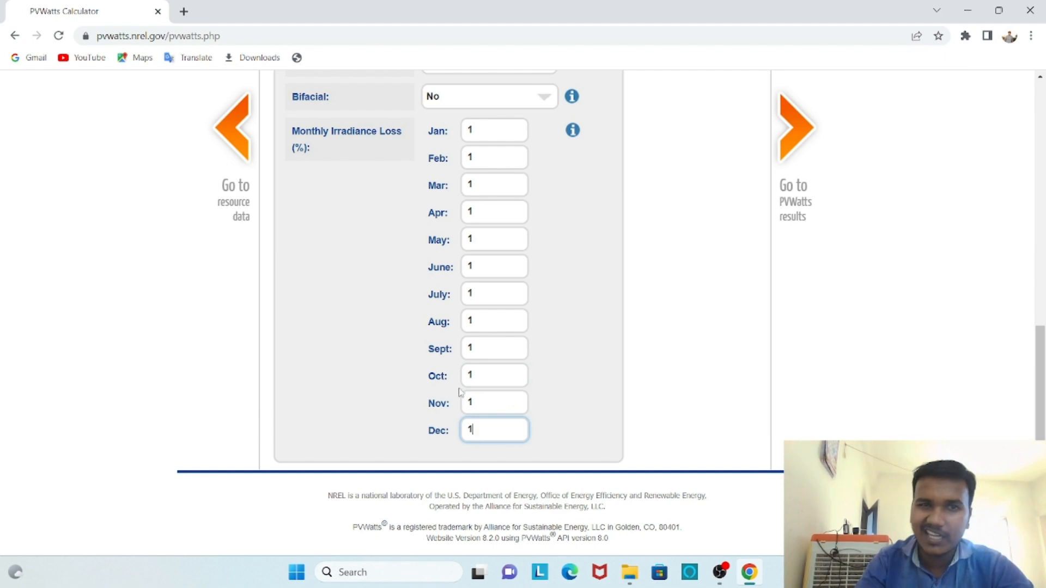
- Review the completed system info and run the simulation to show the PVWatts results
scroll(477, 359, "down", 1)
scroll(505, 342, "up", 2)
scroll(505, 342, "up", 8)
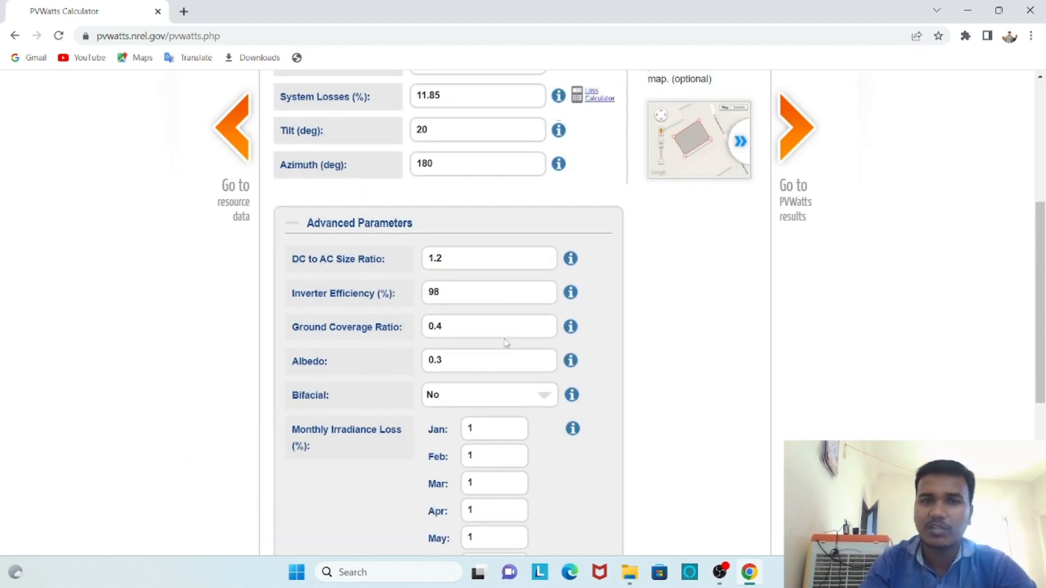
scroll(506, 341, "down", 3)
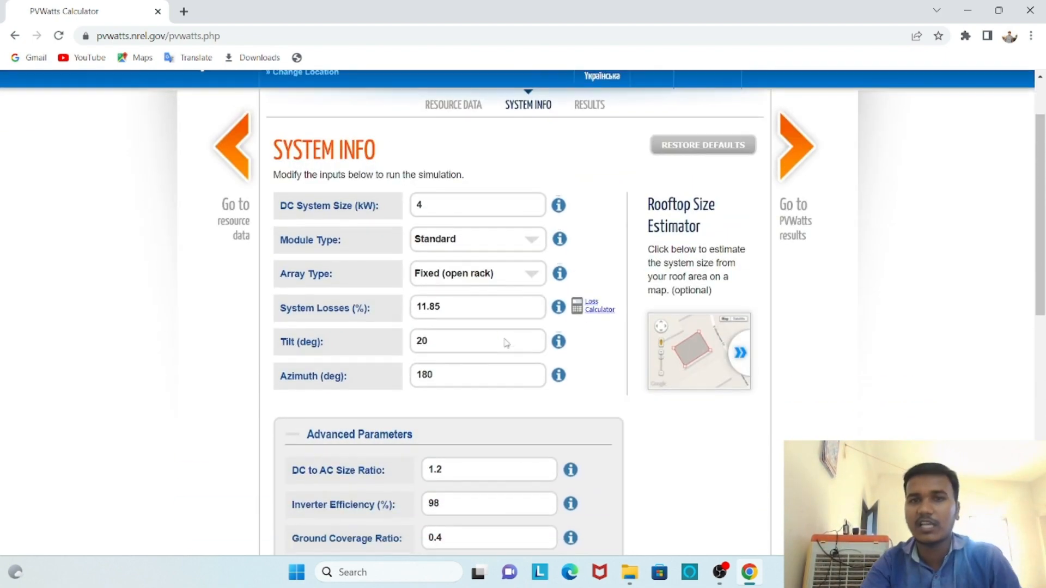
scroll(505, 338, "up", 3)
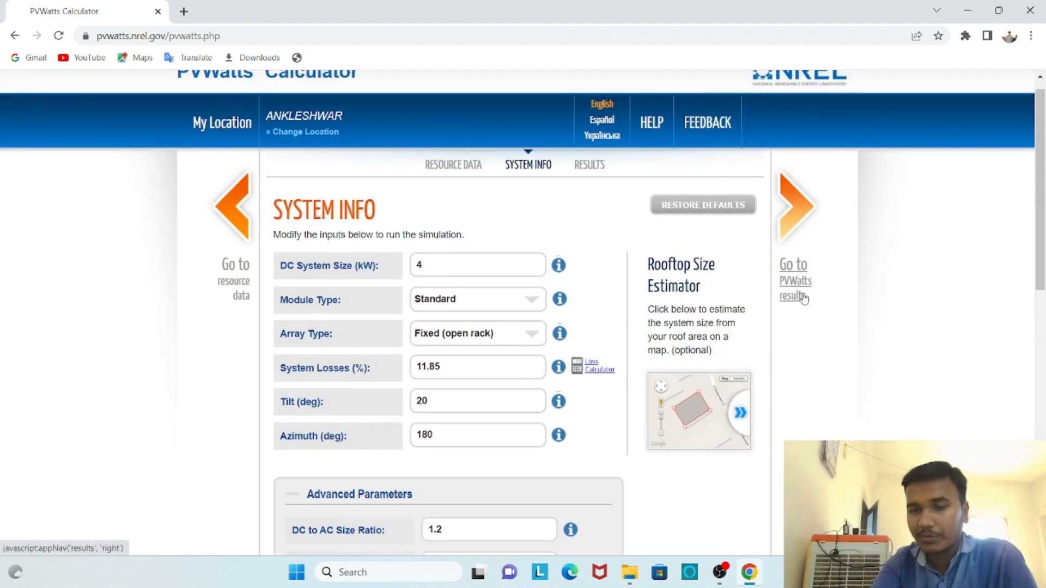
left_click(763, 240)
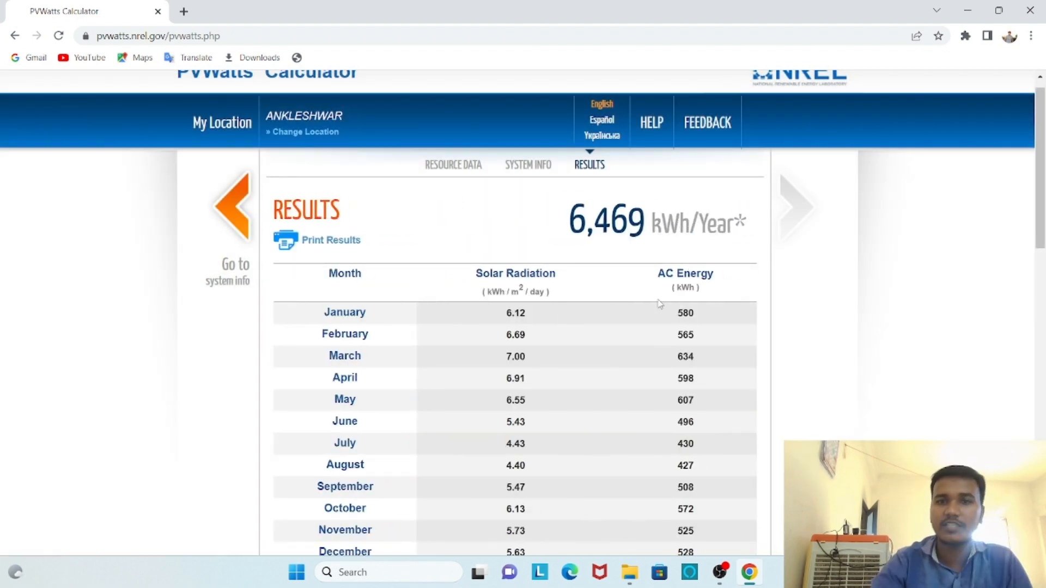
- Examine the monthly and annual solar radiation and AC energy values in the results table
scroll(544, 320, "down", 1)
scroll(533, 282, "down", 1)
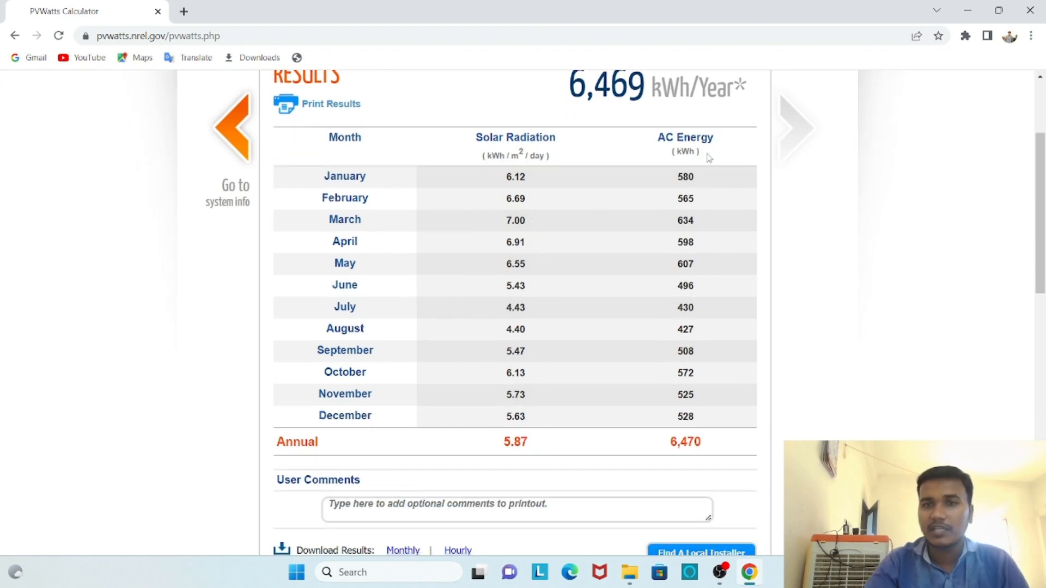
scroll(584, 272, "down", 1)
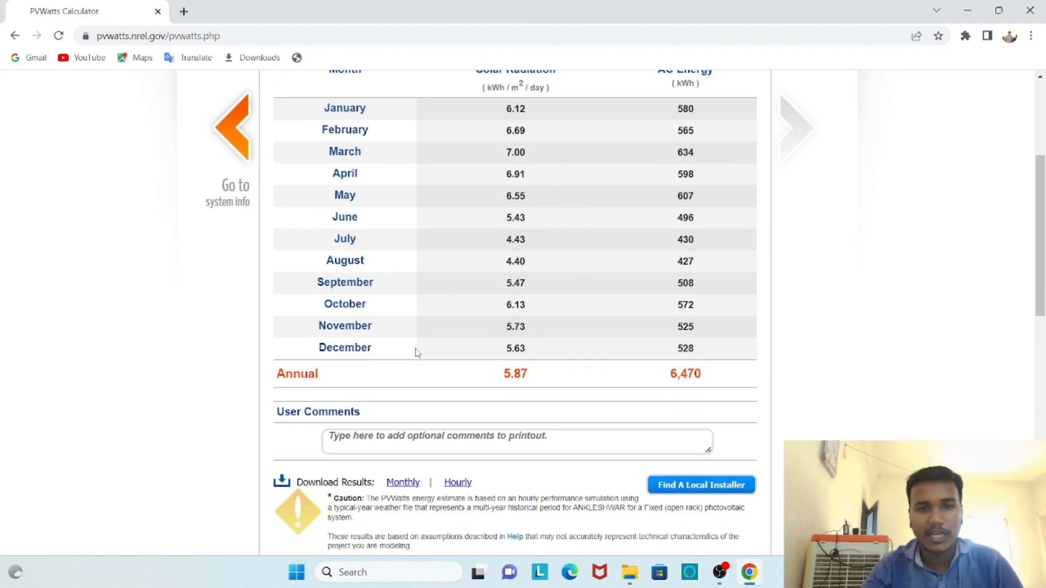
scroll(518, 373, "up", 1)
scroll(527, 385, "down", 1)
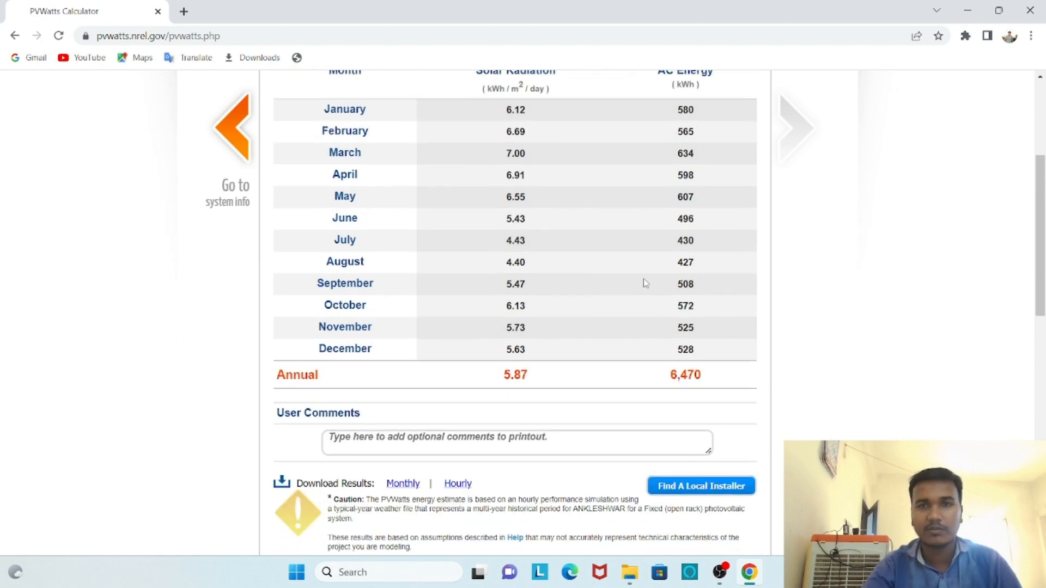
scroll(644, 283, "up", 2)
scroll(716, 228, "down", 2)
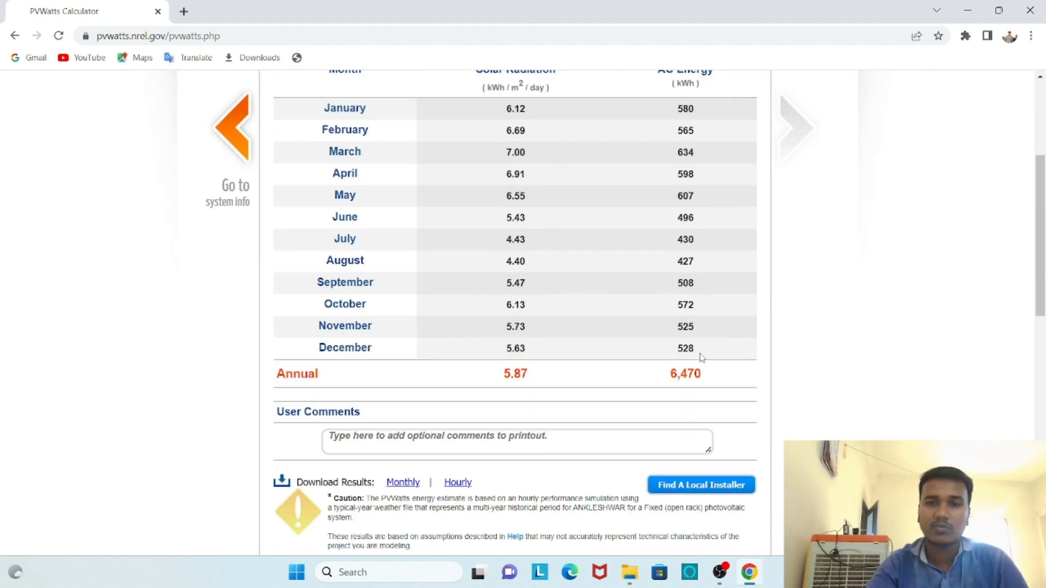
scroll(691, 386, "up", 3)
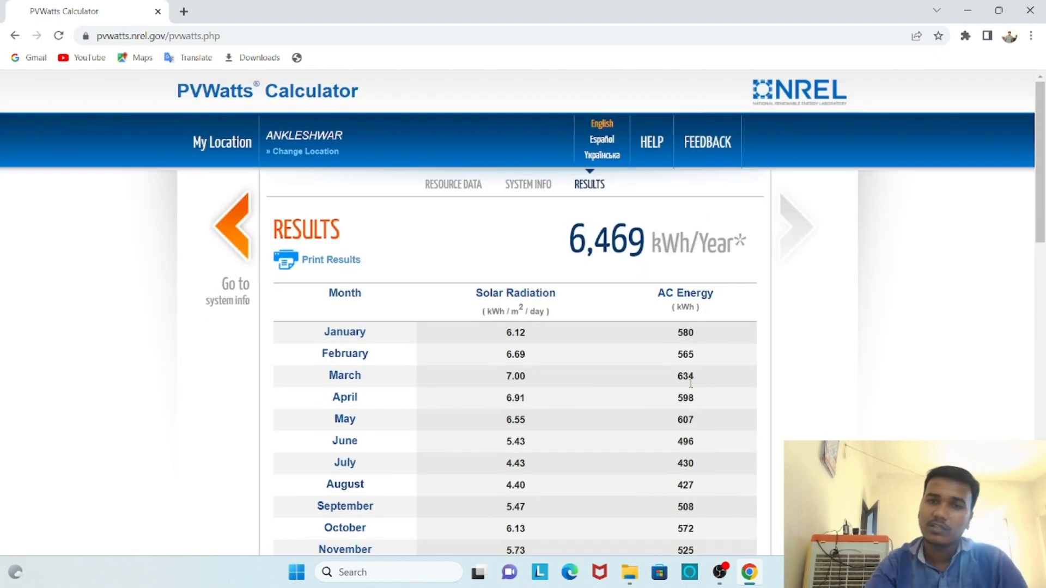
scroll(690, 387, "down", 2)
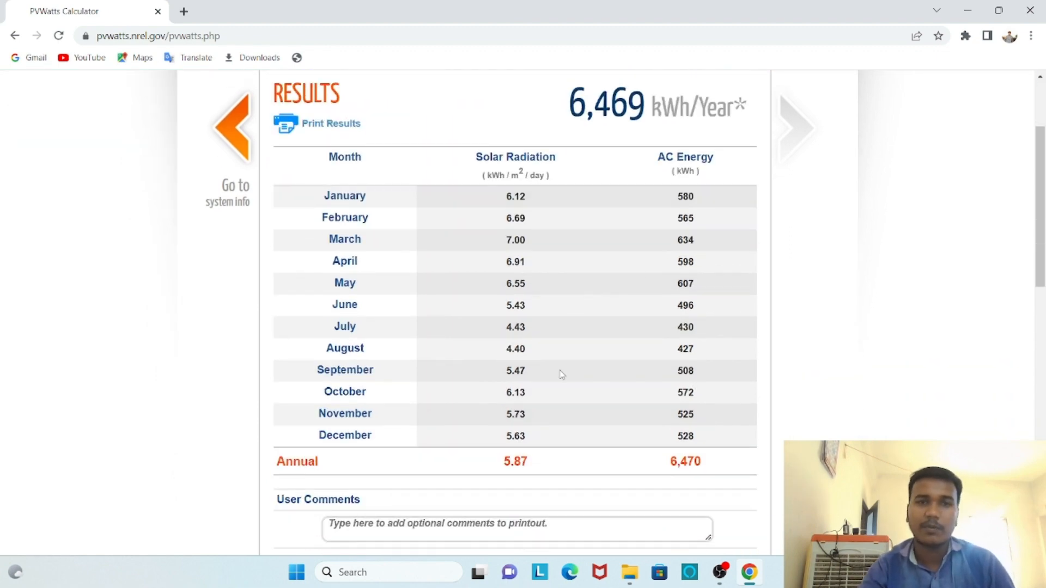
scroll(562, 374, "up", 2)
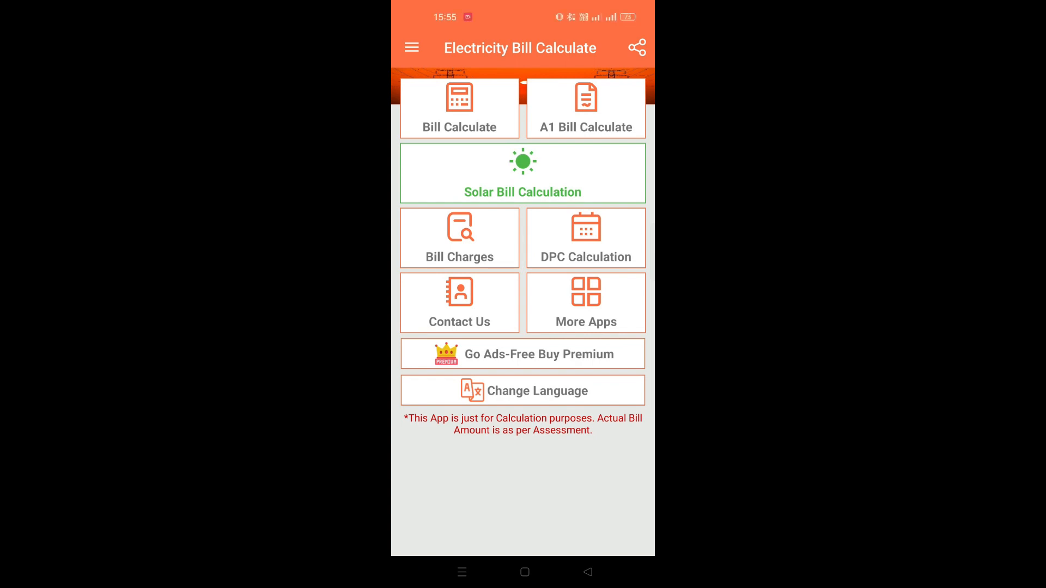
- Switch to the Electricity Bill Calculate app and open the bill calculation for the LTMD Commercial / Industrial category
left_click(459, 108)
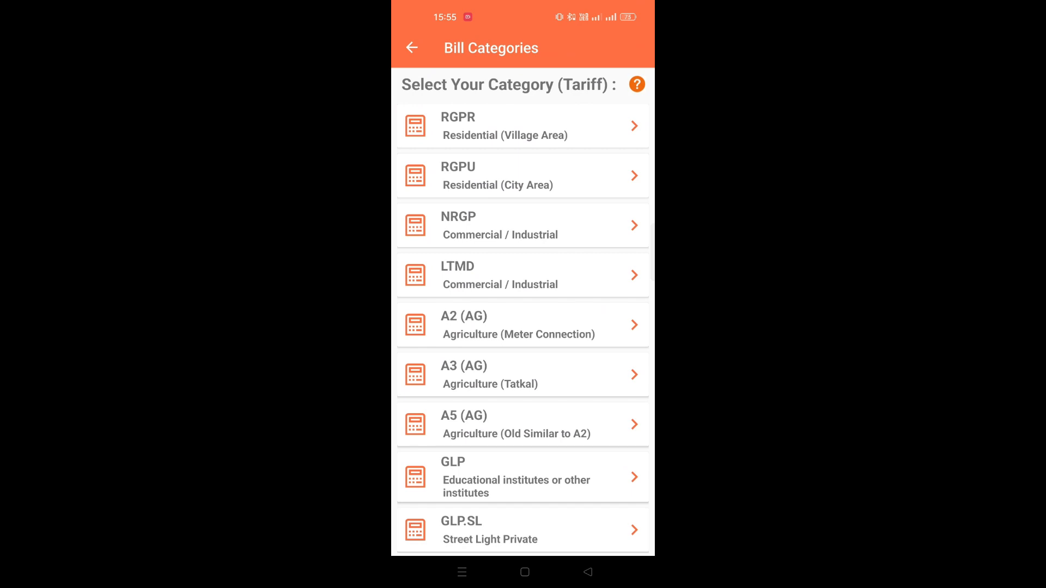
left_click_drag(543, 414, 557, 349)
scroll(522, 327, "down", 2)
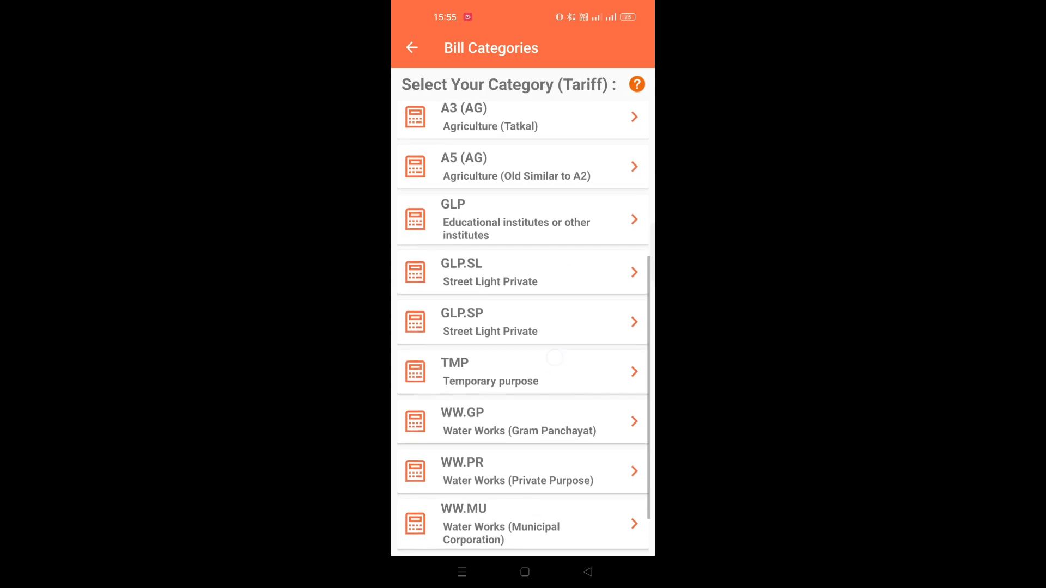
scroll(553, 422, "down", 4)
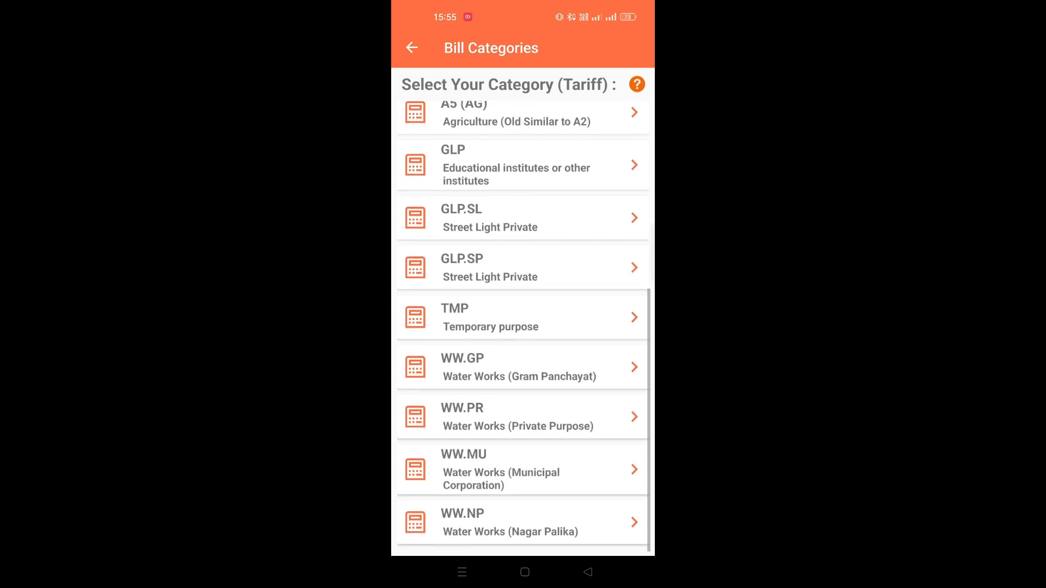
scroll(548, 343, "up", 5)
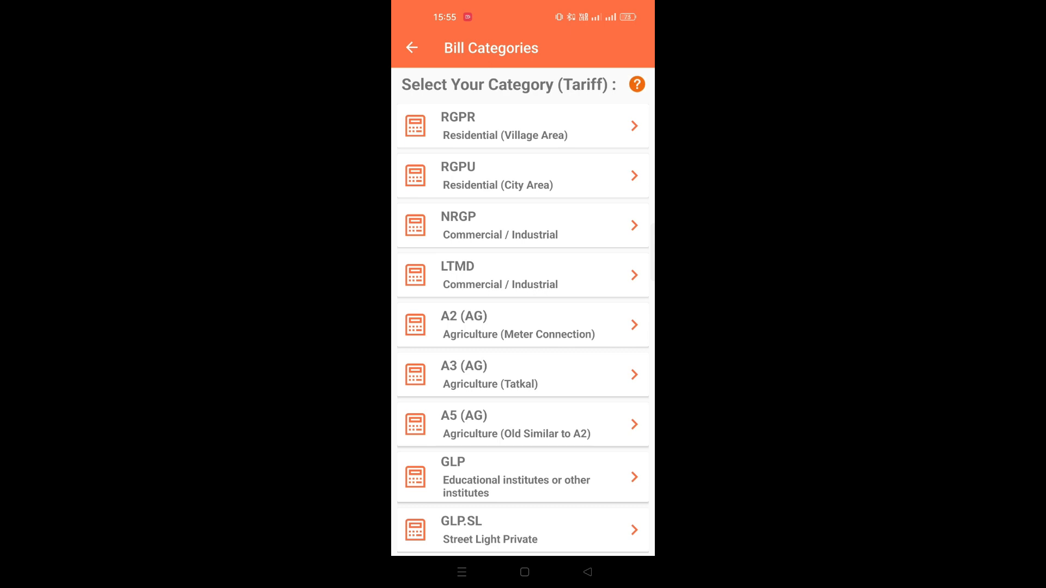
left_click(543, 278)
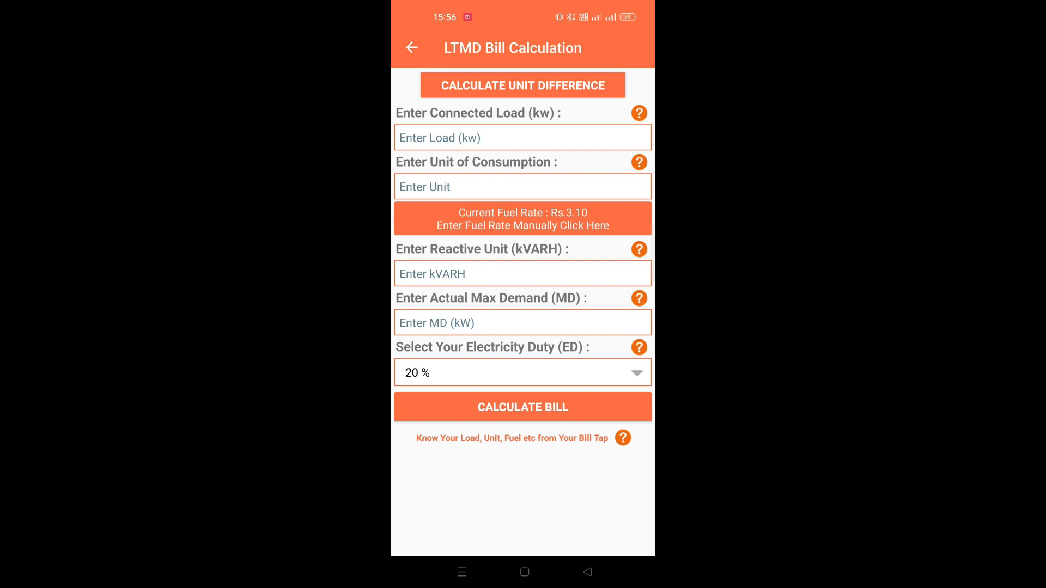
- Enter a connected load of 60 kW, consumption of 1641 units, 418 kVARH reactive units and an actual max demand of 14 kW
left_click(521, 138)
type("60")
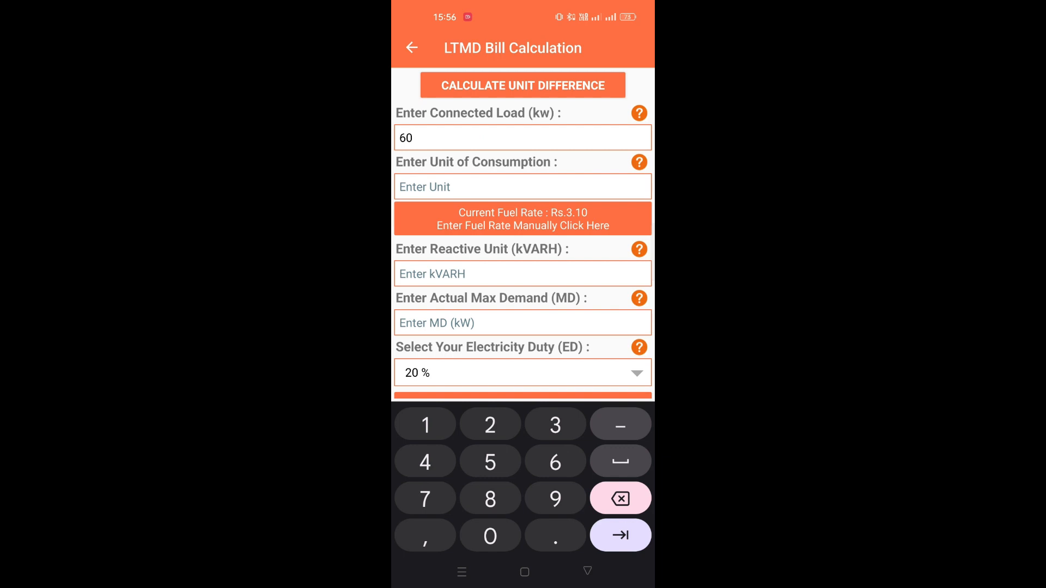
left_click(522, 186)
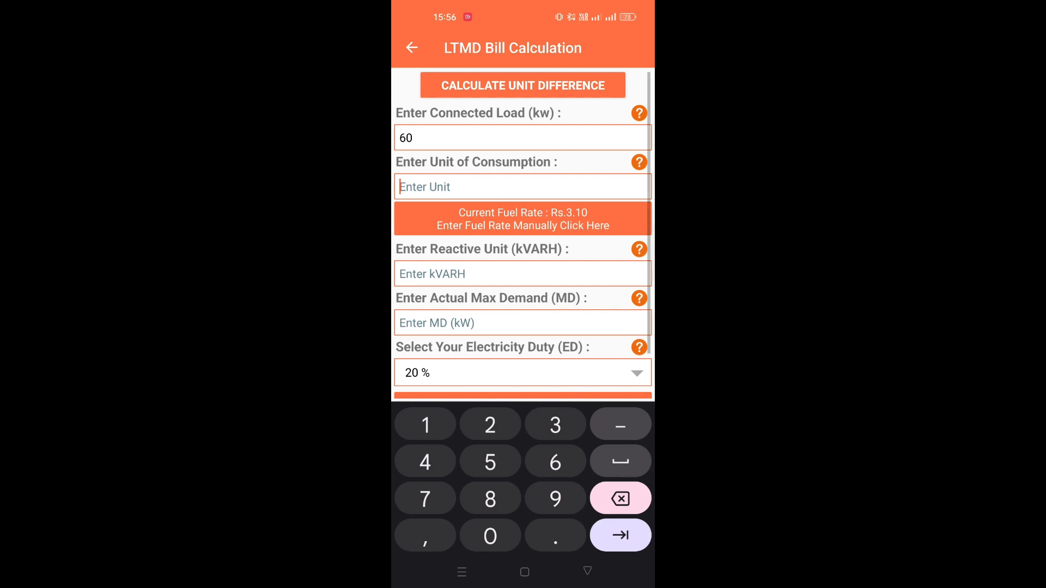
type("1641")
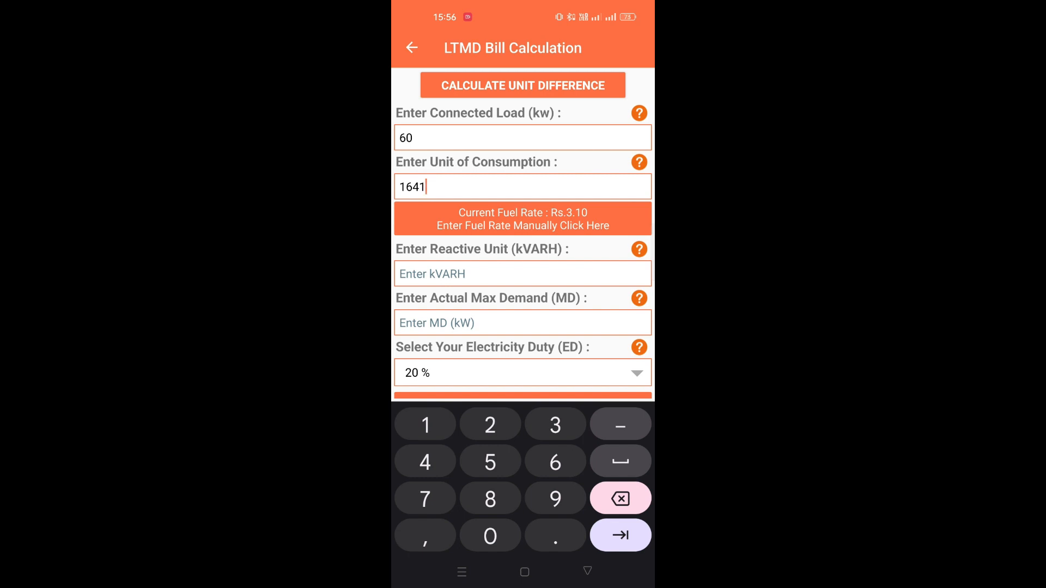
left_click(525, 275)
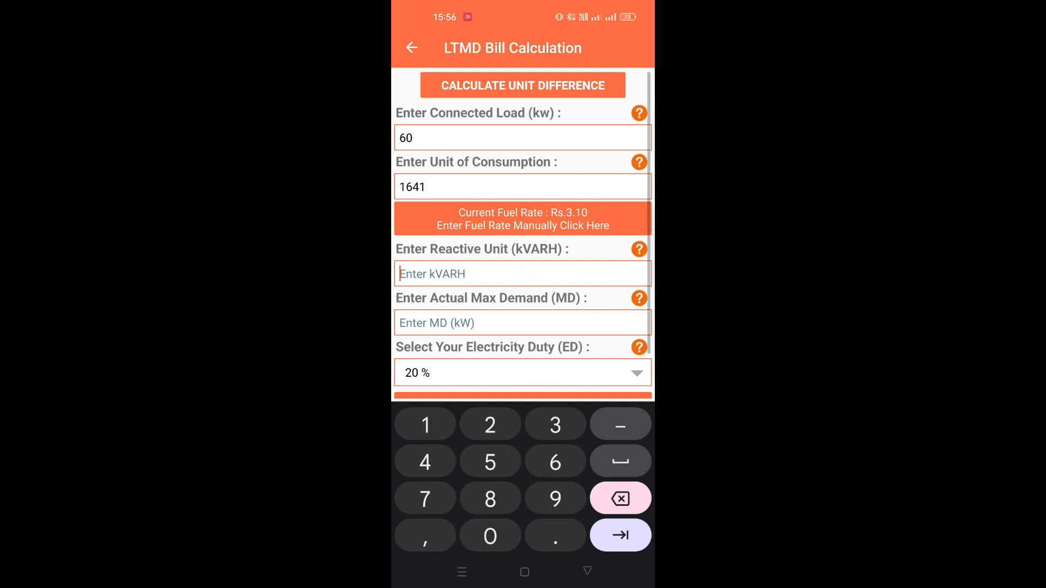
type("418")
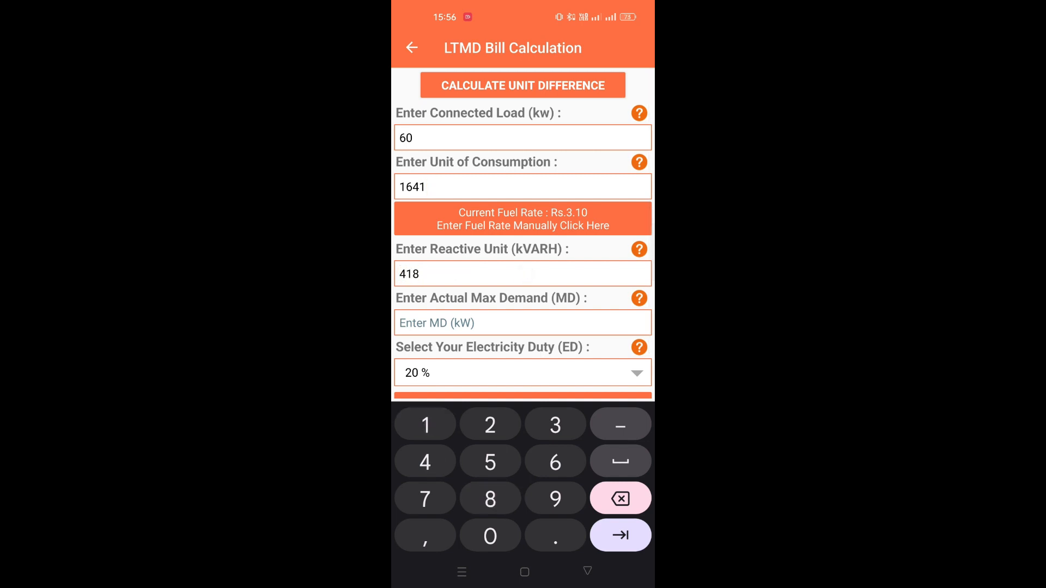
key("Tab")
type("14")
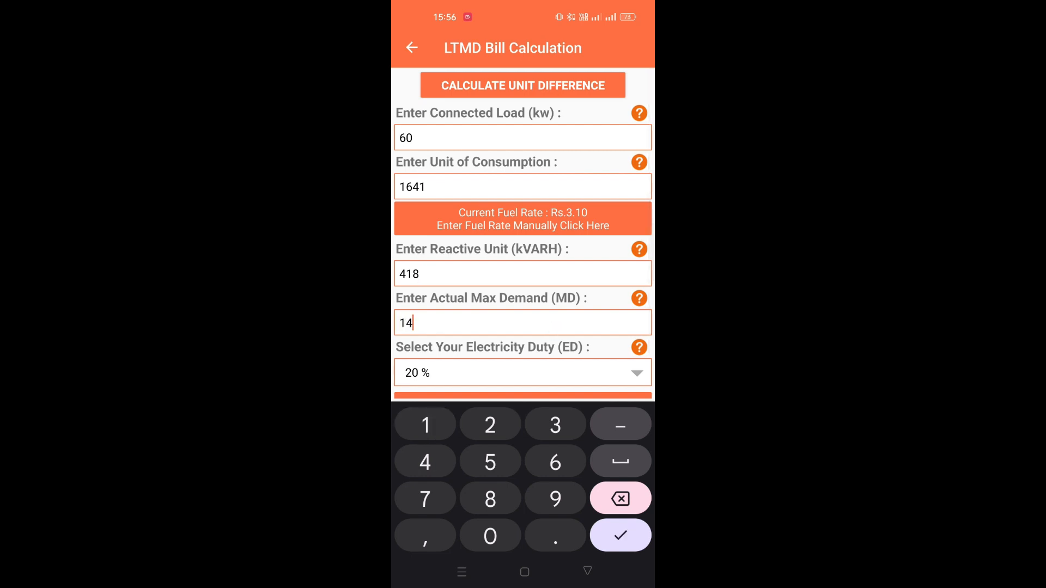
- Set the electricity duty to 0 % and calculate the LTMD bill
left_click(579, 374)
left_click(414, 341)
scroll(523, 245, "down", 2)
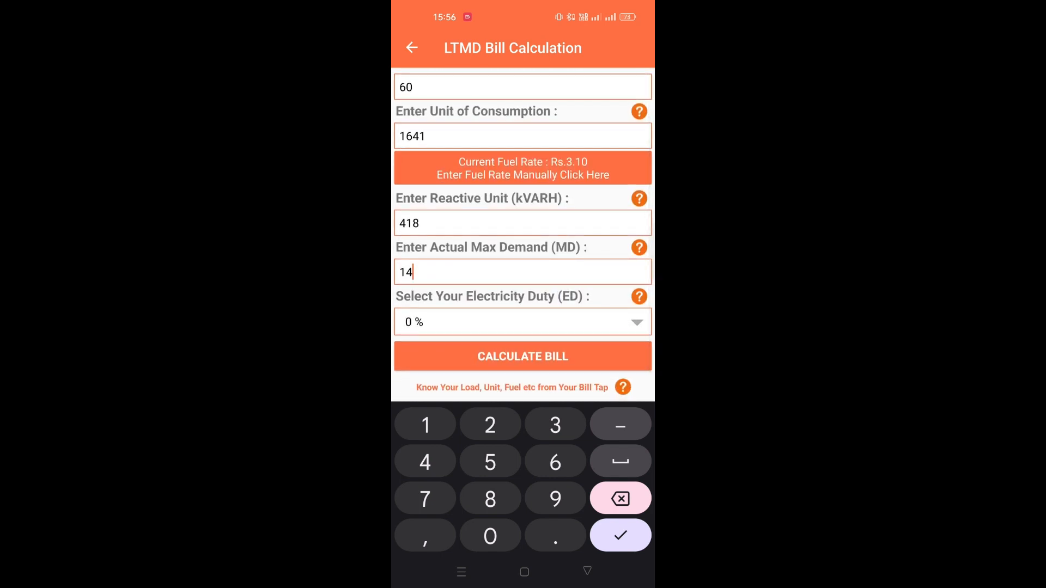
left_click(569, 360)
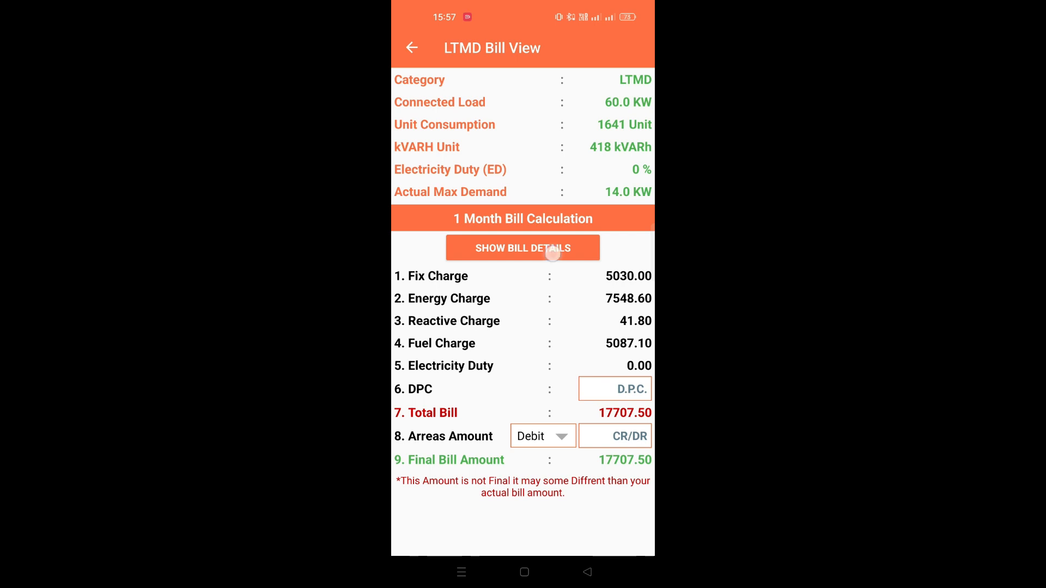
- Show the detailed charge breakdown of the bill and enter a DPC of 5.49
left_click(523, 248)
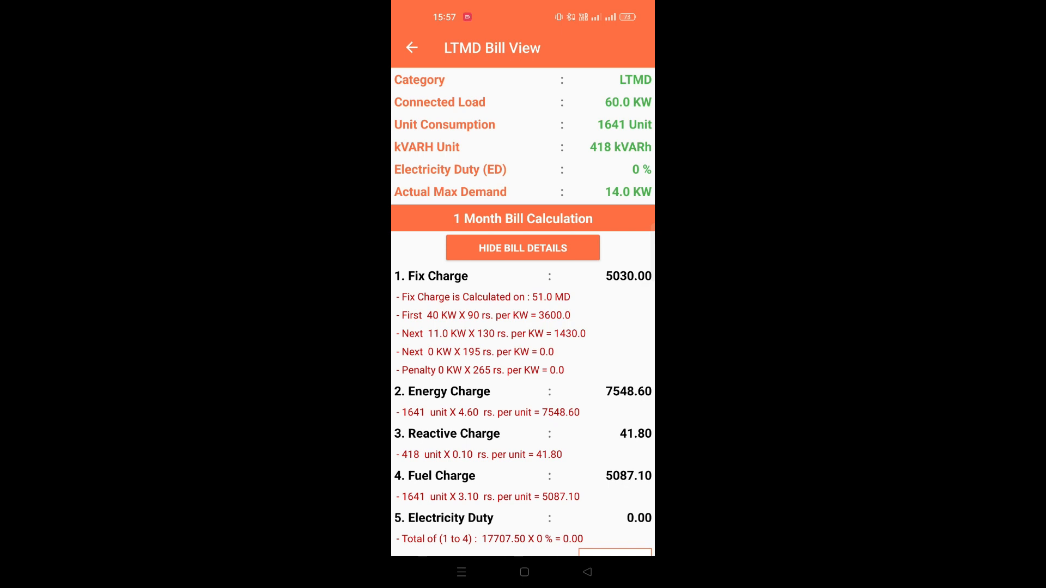
left_click_drag(601, 460, 599, 400)
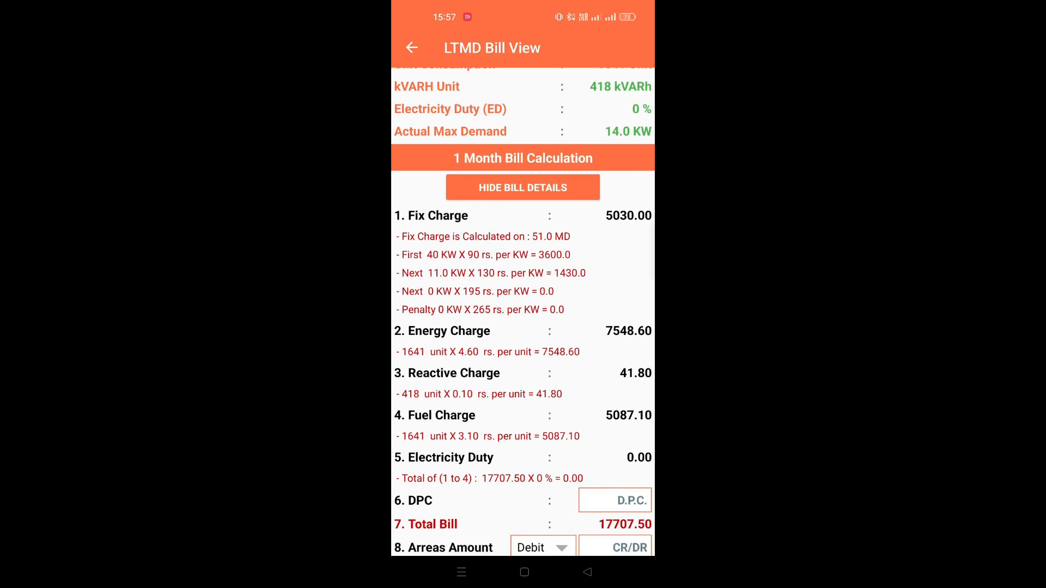
scroll(523, 326, "down", 1)
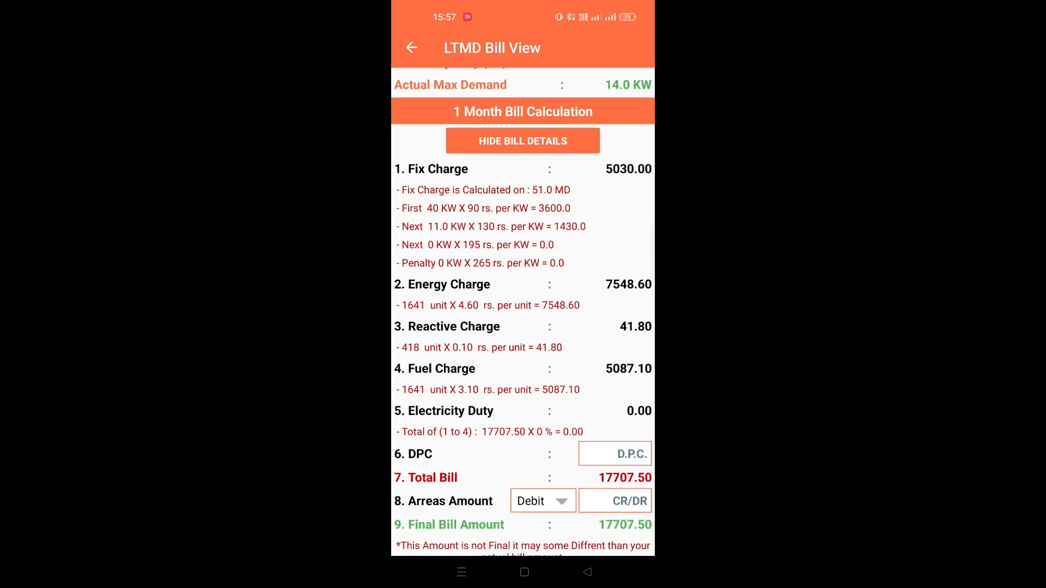
left_click(614, 443)
type("5.49")
scroll(583, 309, "down", 1)
scroll(583, 308, "down", 1)
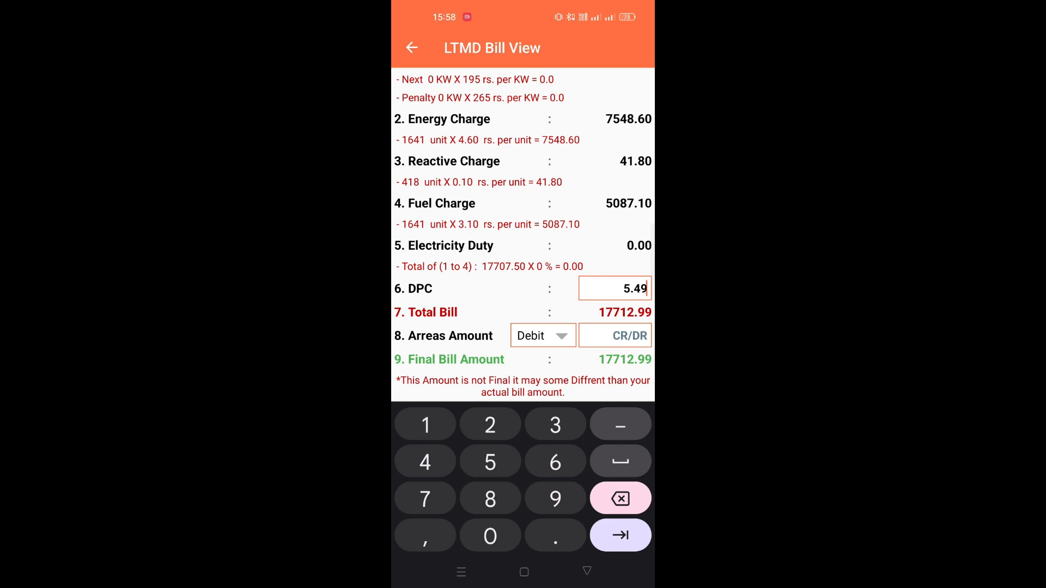
- Set the arrears amount to a credit of 2622.05
left_click(543, 335)
left_click(534, 341)
left_click(629, 337)
type("2622")
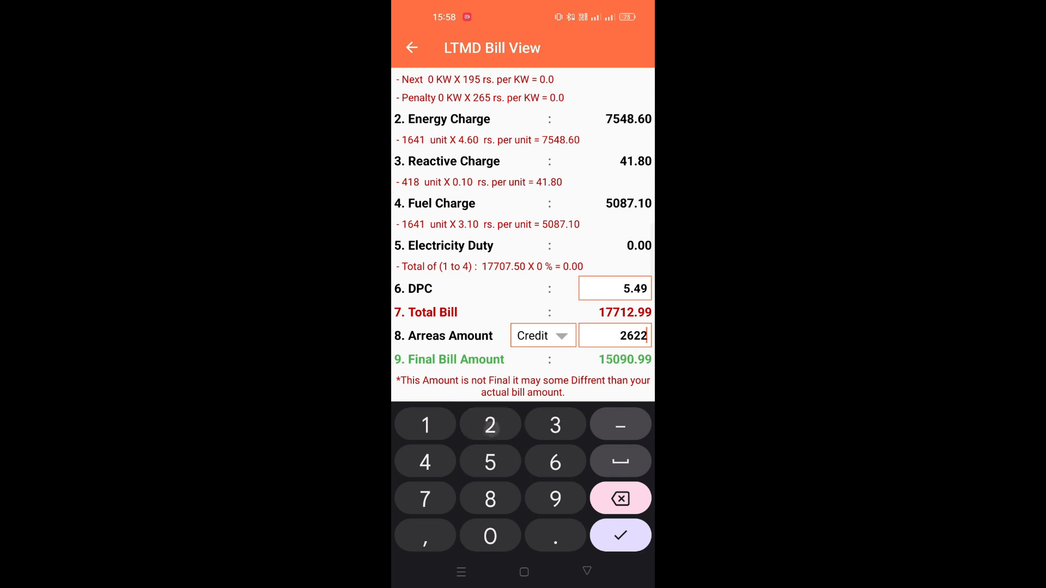
type(".05")
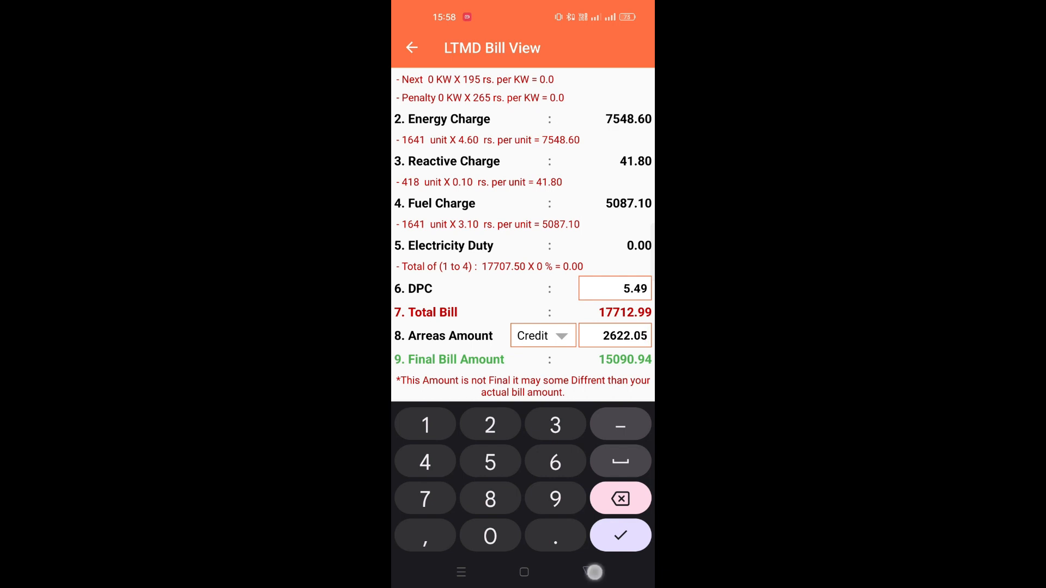
key("Return")
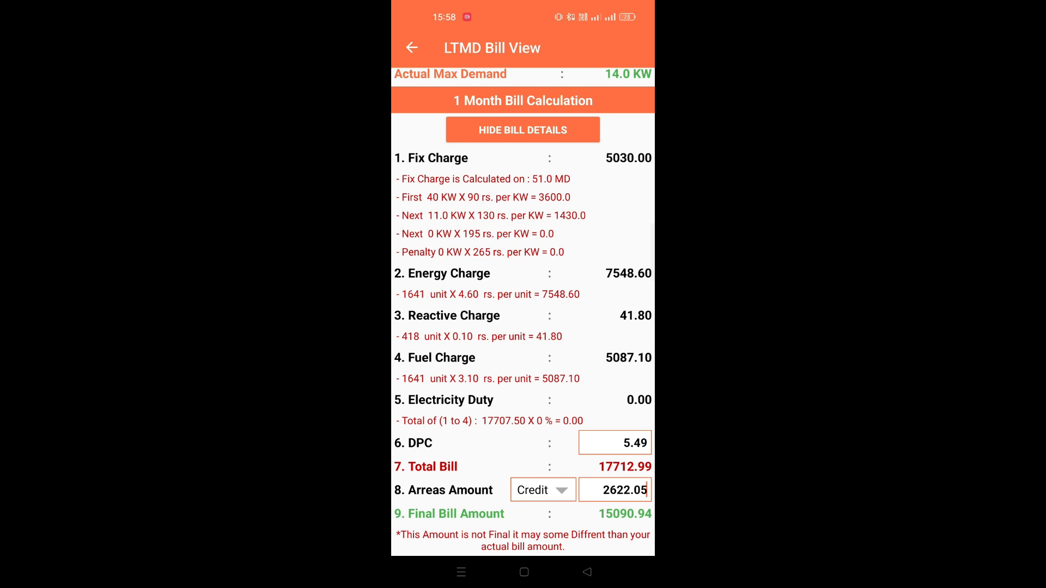
- Review the available tariff categories and open a new bill calculation for the LTMD Commercial / Industrial category
left_click(620, 239)
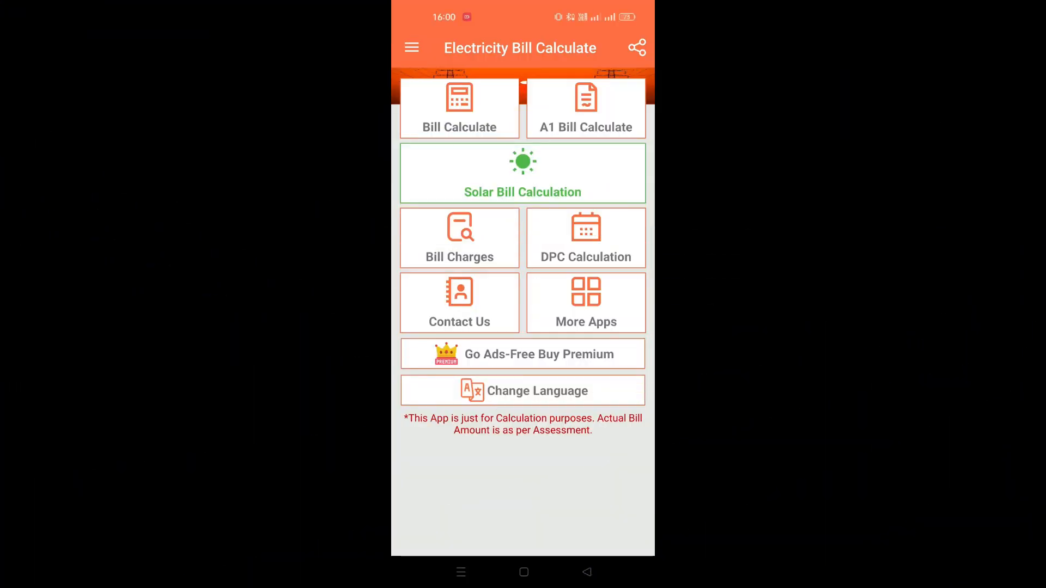
left_click(464, 119)
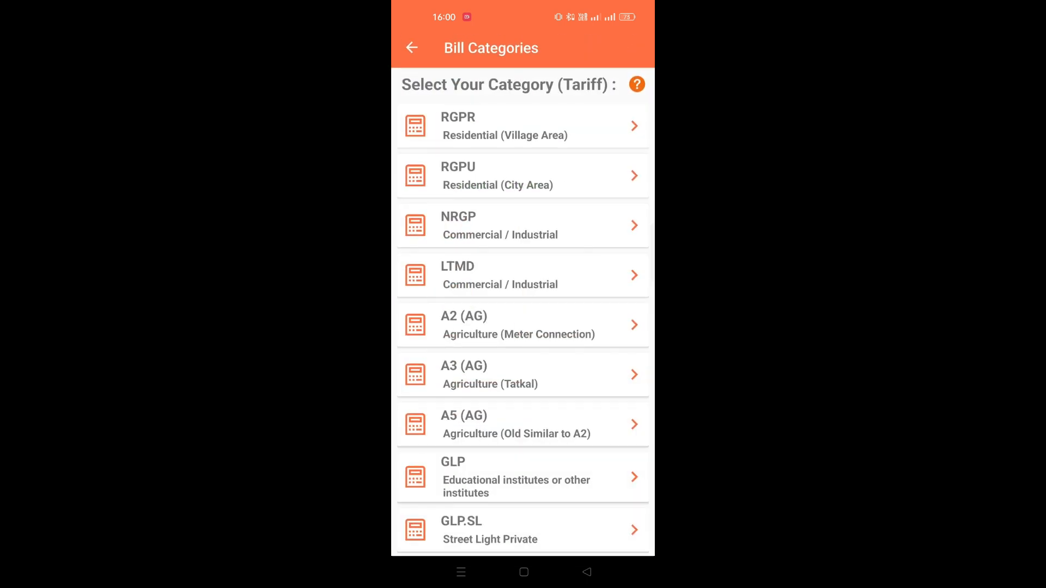
left_click_drag(545, 371, 542, 331)
scroll(541, 331, "down", 5)
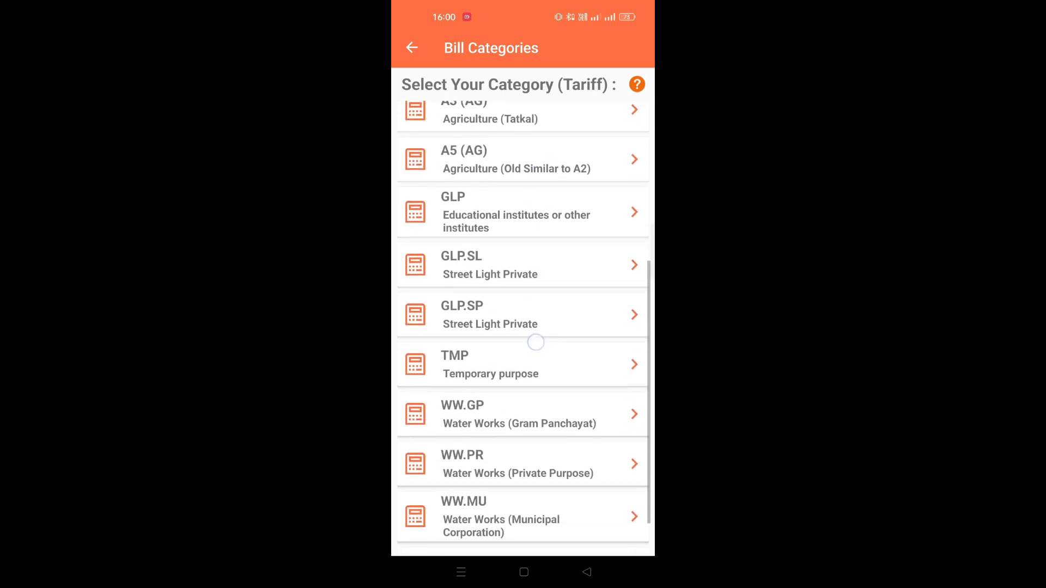
left_click_drag(542, 397, 546, 336)
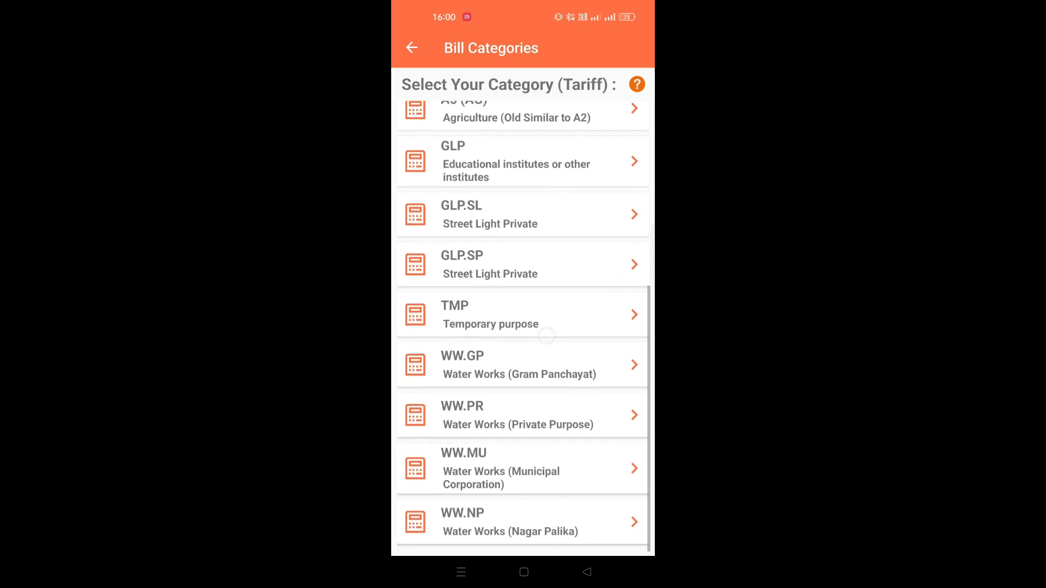
left_click_drag(556, 388, 561, 314)
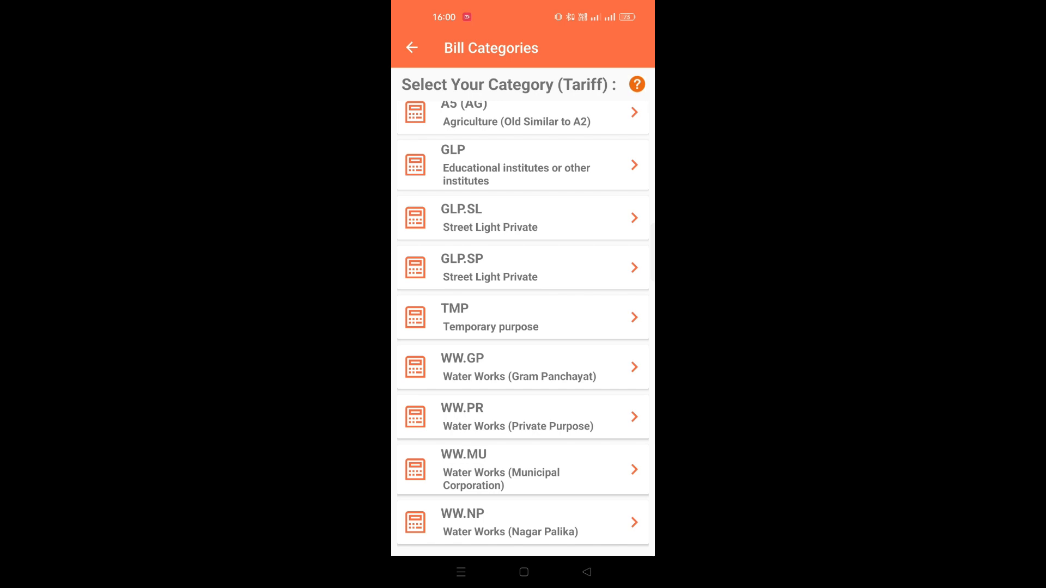
scroll(523, 327, "up", 2)
left_click_drag(546, 314, 548, 381)
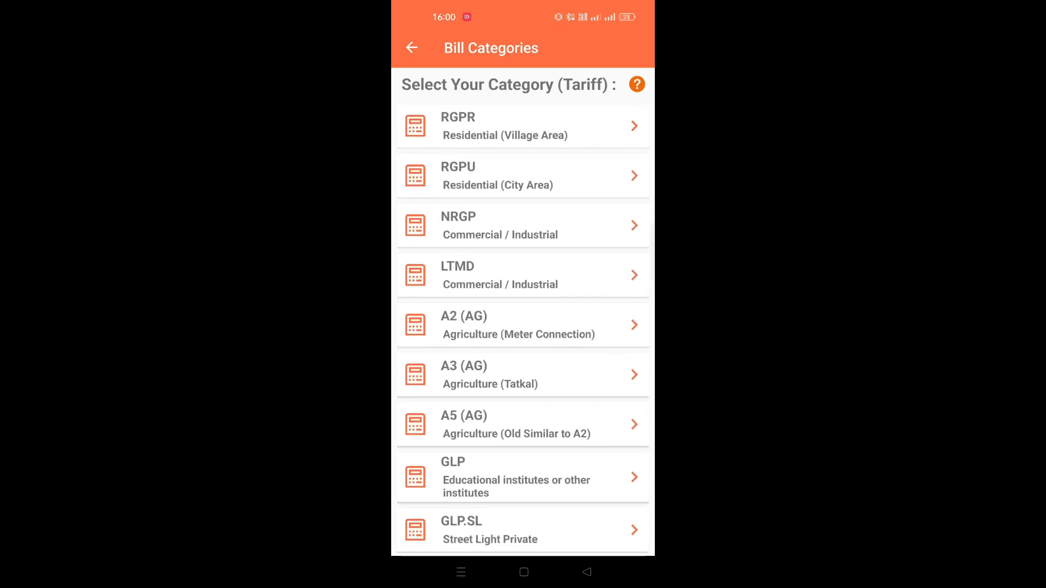
left_click(523, 275)
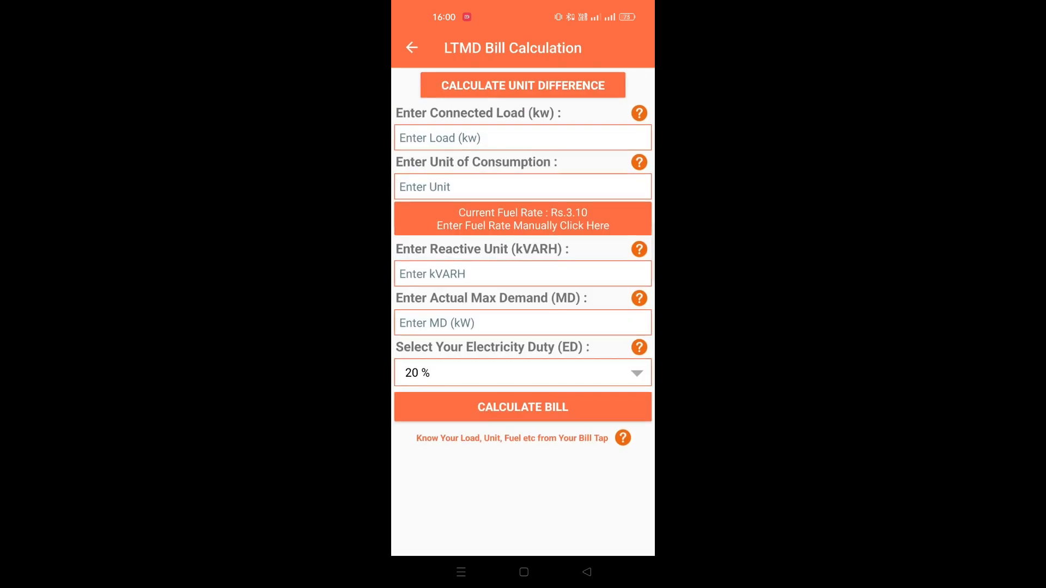
- Enter a connected load of 60 kW and a consumption of 755 units for the new LTMD bill
left_click(439, 138)
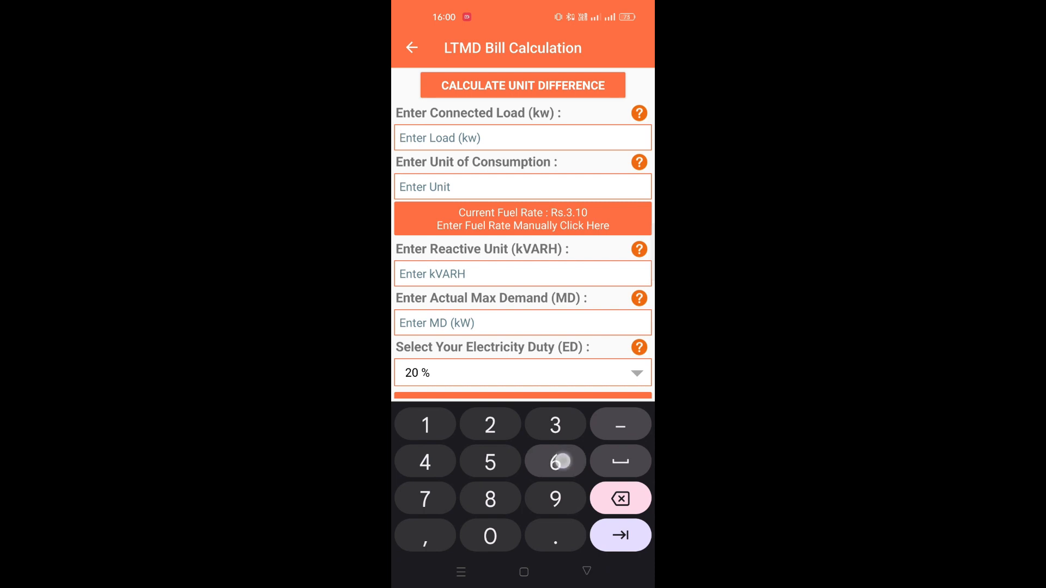
type("60")
left_click(464, 191)
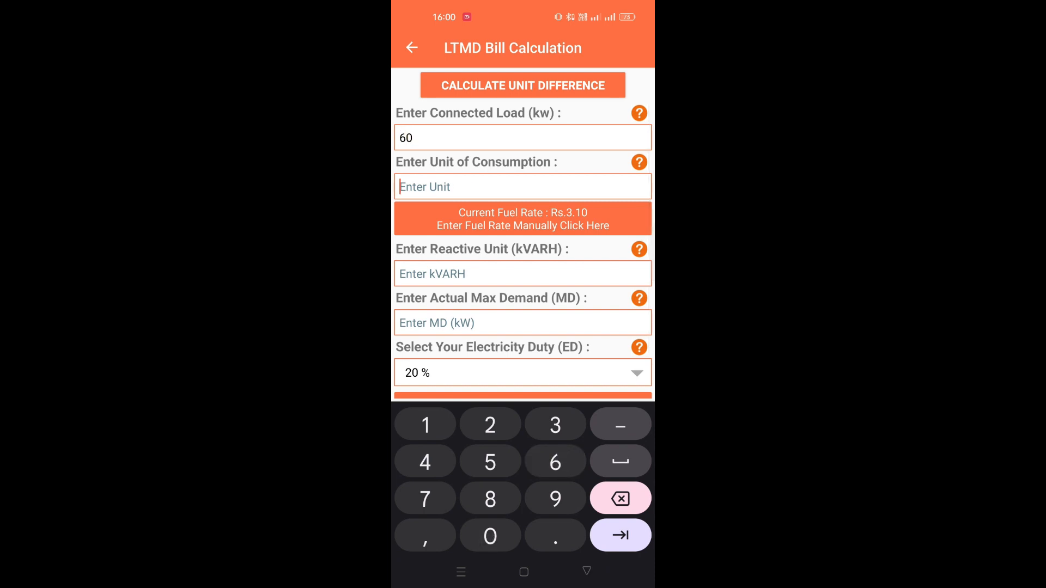
type("755")
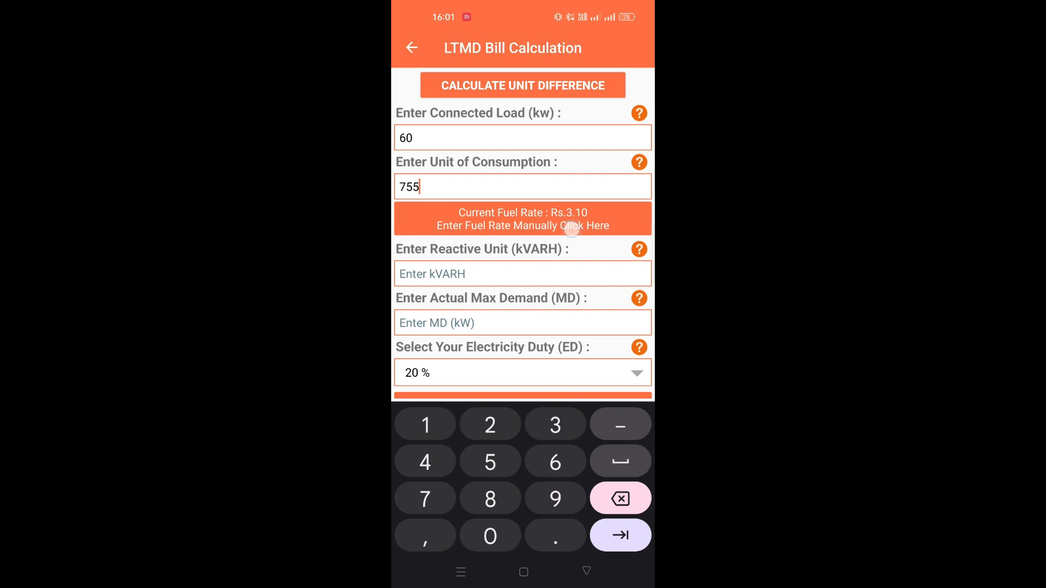
- Enable manual fuel rate entry and set the fuel rate to 230
left_click(523, 219)
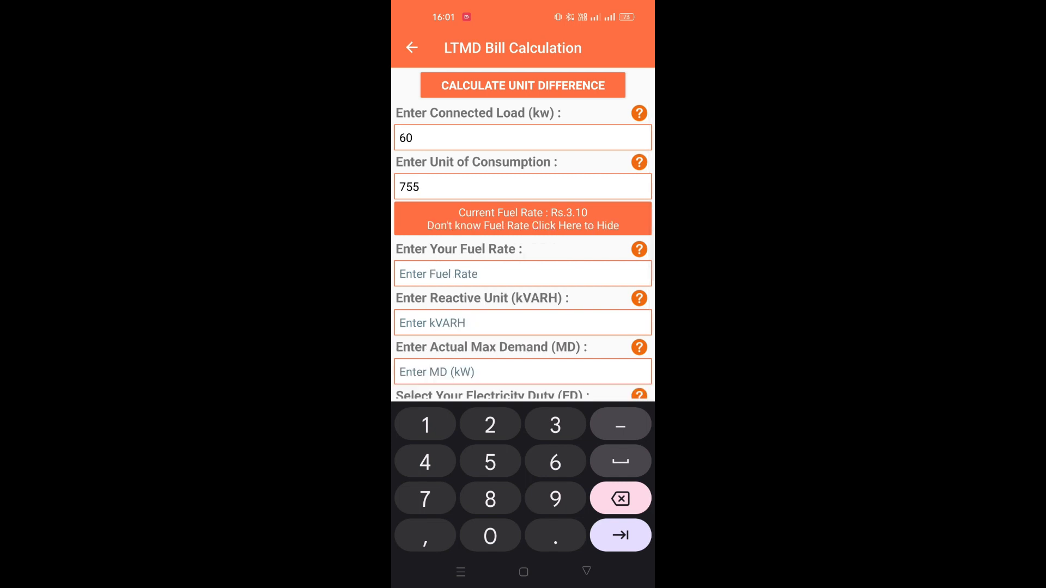
left_click(568, 227)
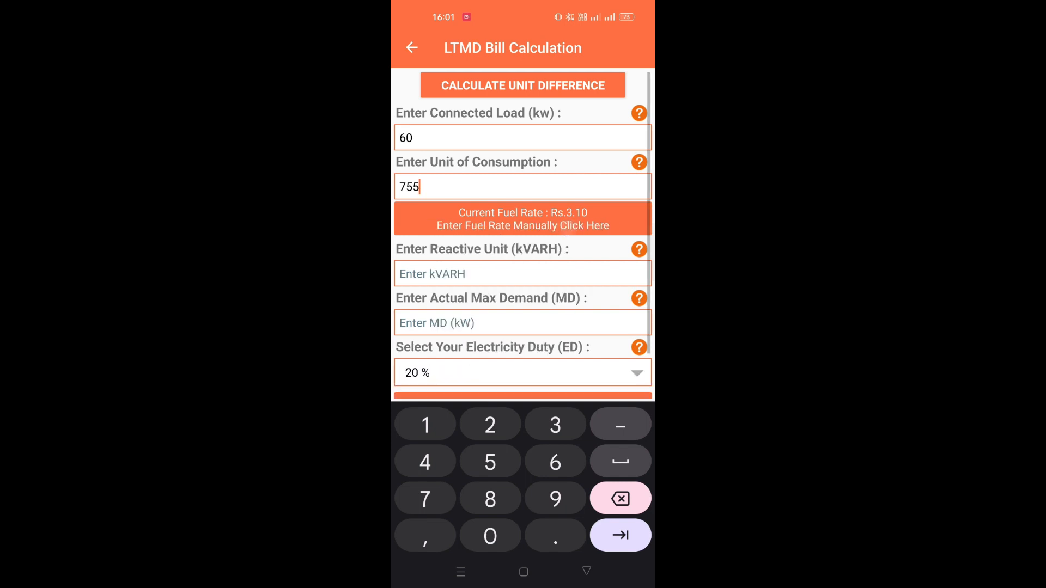
left_click(526, 272)
left_click(585, 225)
left_click(527, 267)
type("230")
key("Tab")
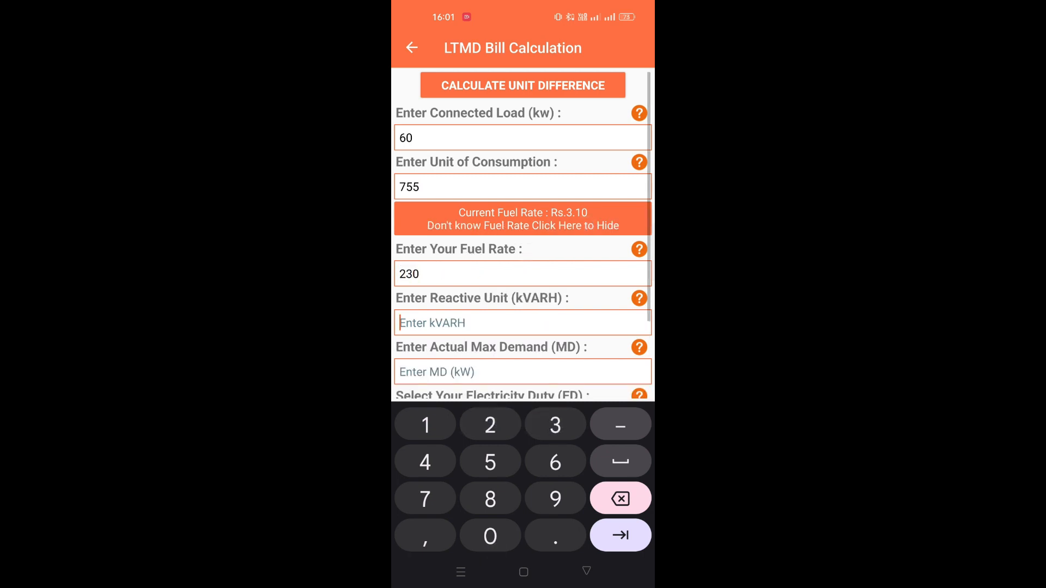
- Enter 27 kVARH reactive units and an actual max demand of 27.4 kW, and calculate the bill
type("27")
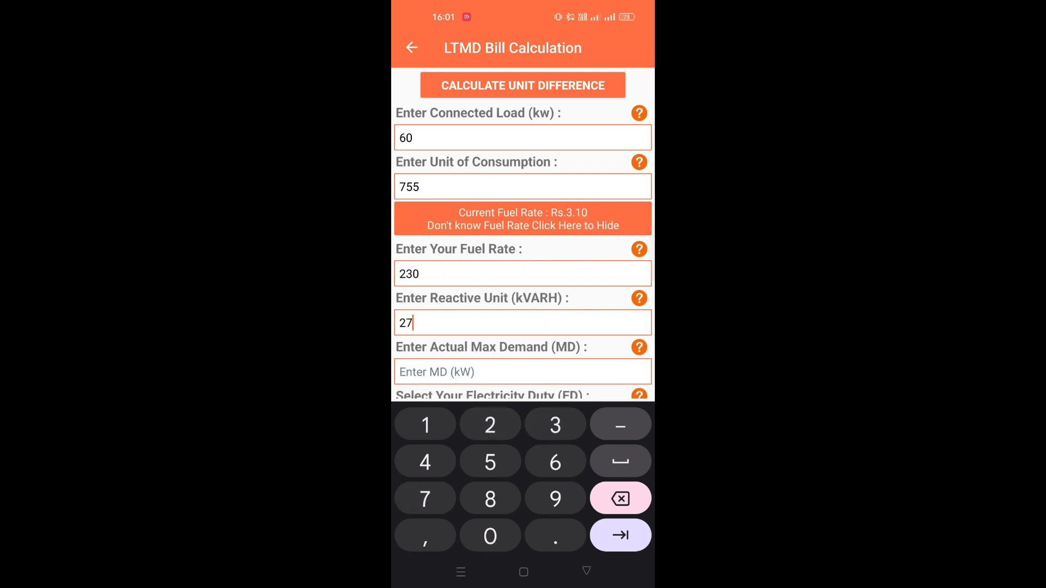
key("Tab")
type("27.4")
scroll(523, 234, "down", 2)
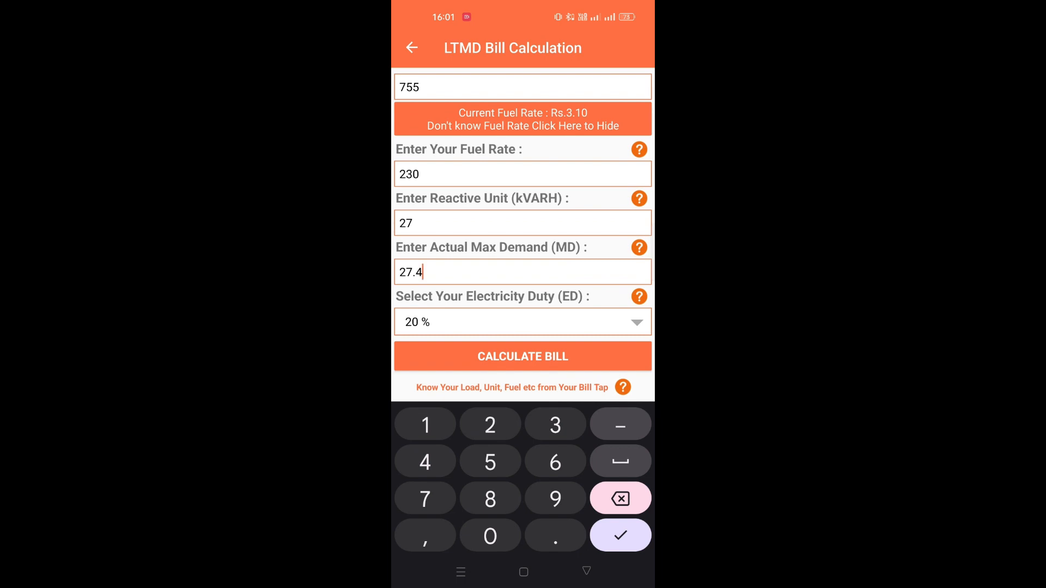
left_click(573, 360)
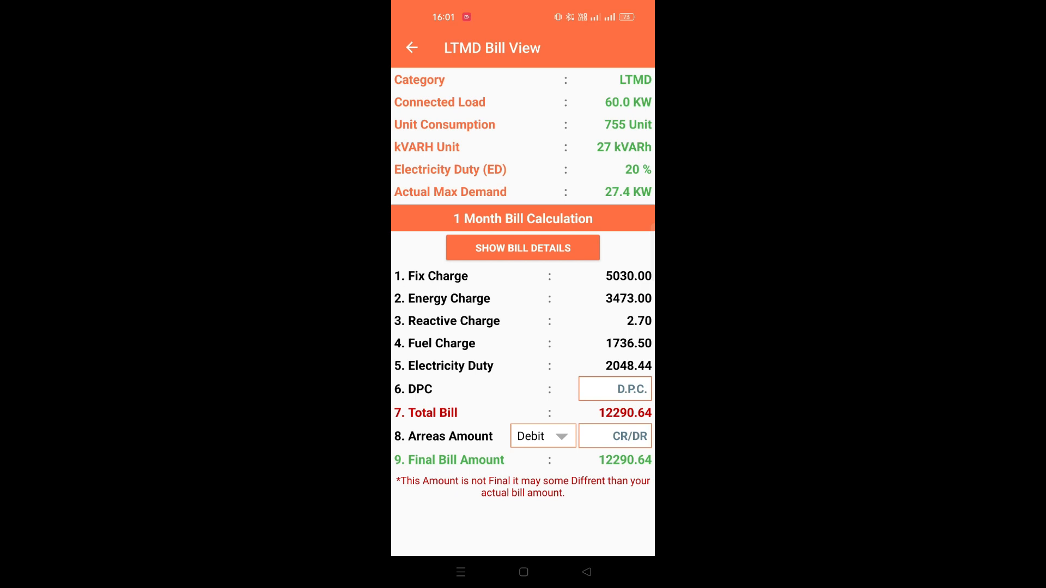
- Show the detailed charge breakdown of the 755-unit bill and enter a DPC of 5.06
left_click(561, 249)
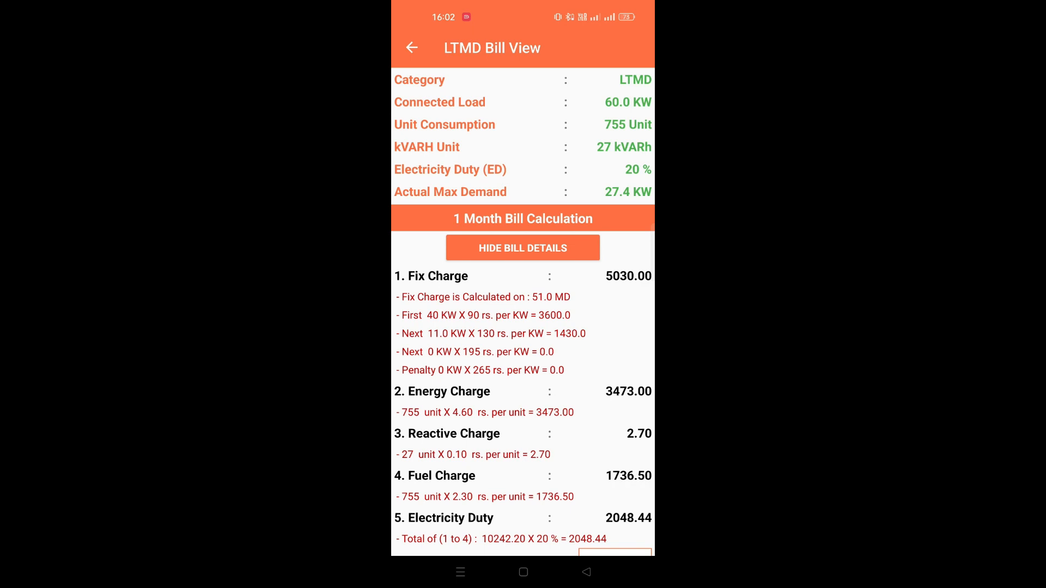
scroll(523, 316, "down", 2)
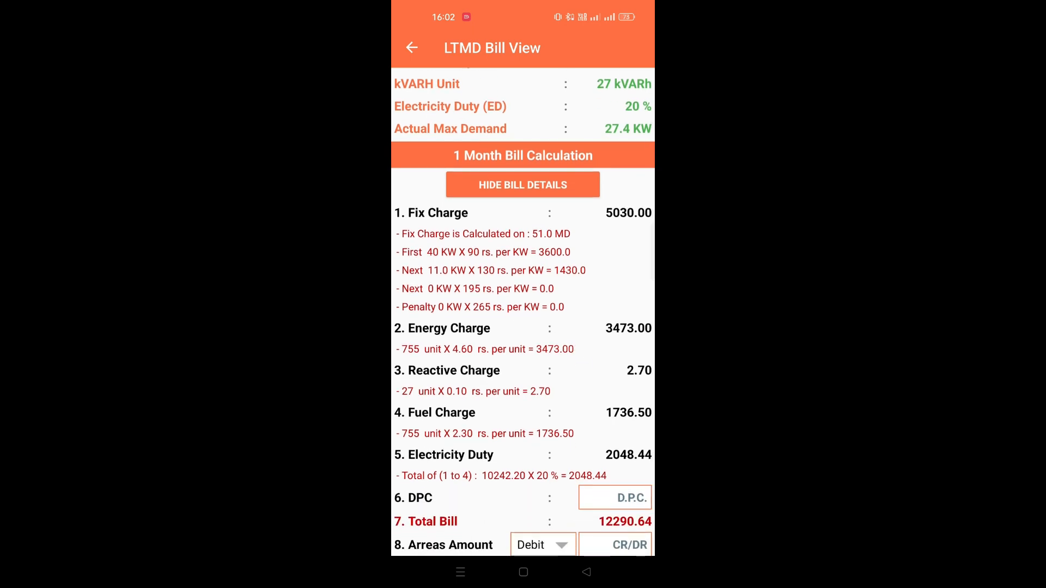
scroll(523, 316, "down", 2)
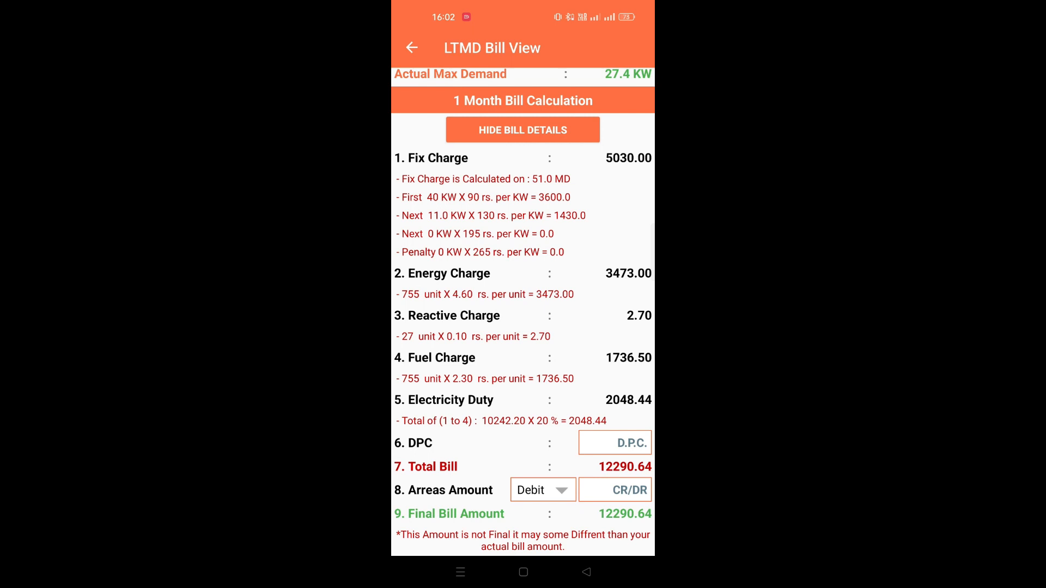
left_click(614, 443)
type("5.06")
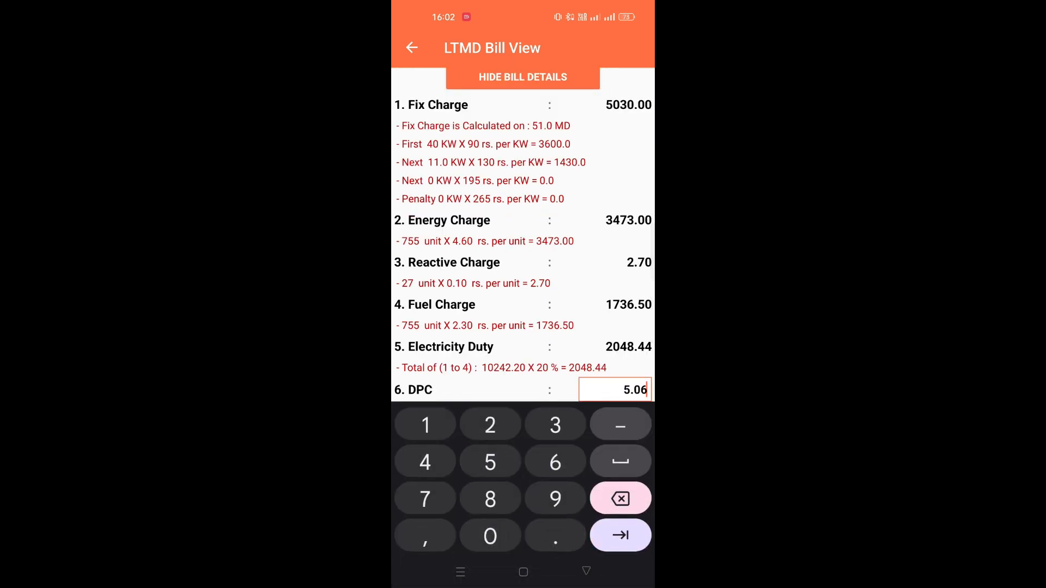
- Set the arrears amount of the 755-unit bill to a credit of 7227.9
scroll(523, 234, "down", 2)
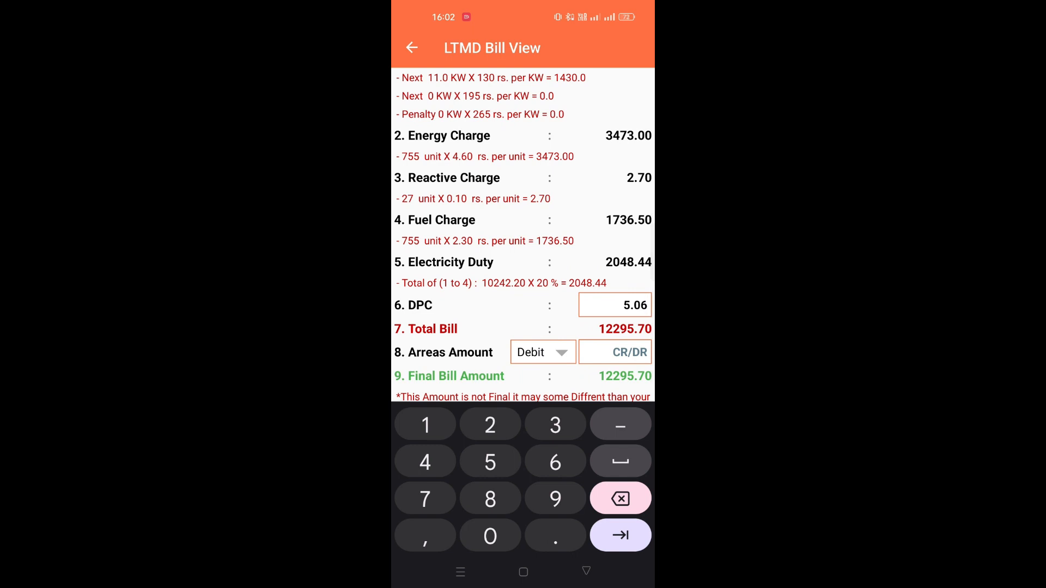
left_click(543, 352)
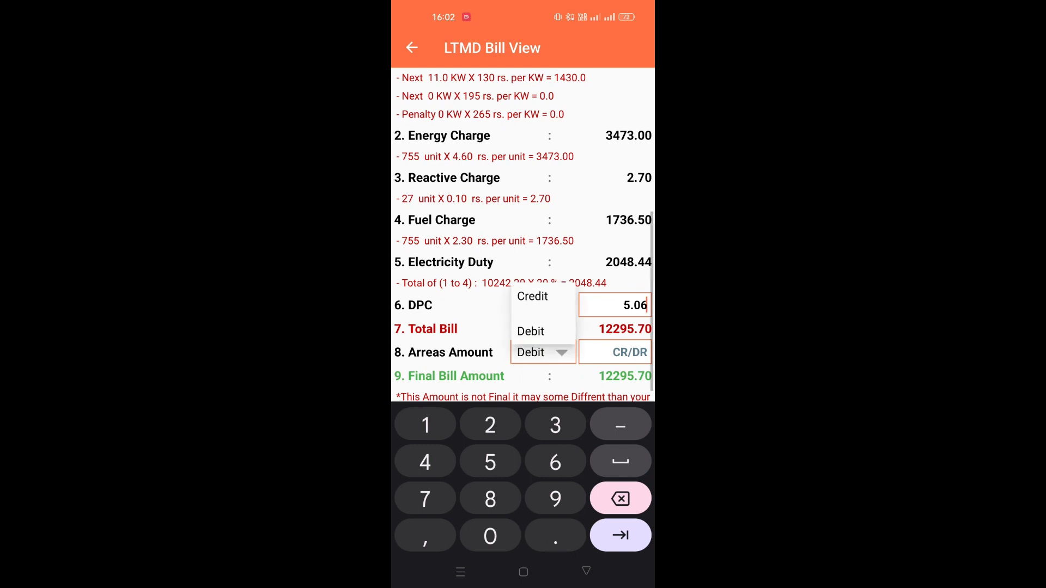
left_click(532, 284)
left_click(623, 354)
type("78")
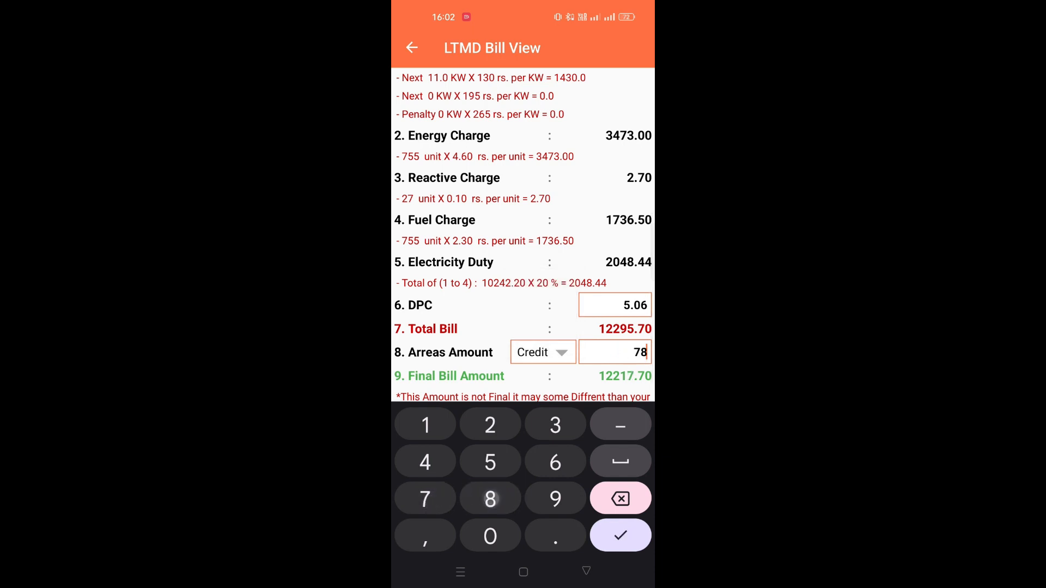
key("BackSpace")
type("227.9")
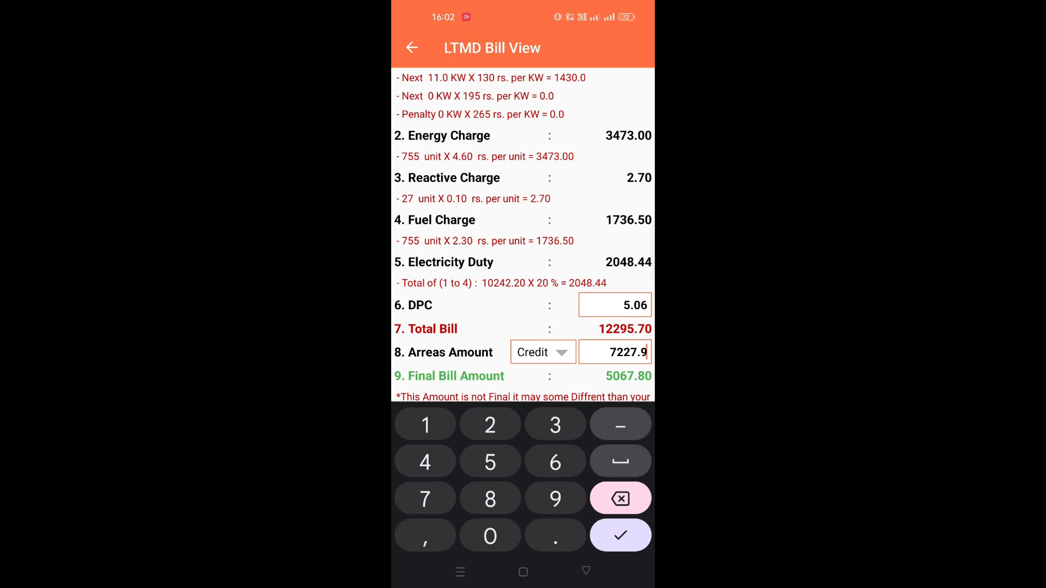
scroll(523, 235, "down", 1)
left_click(586, 571)
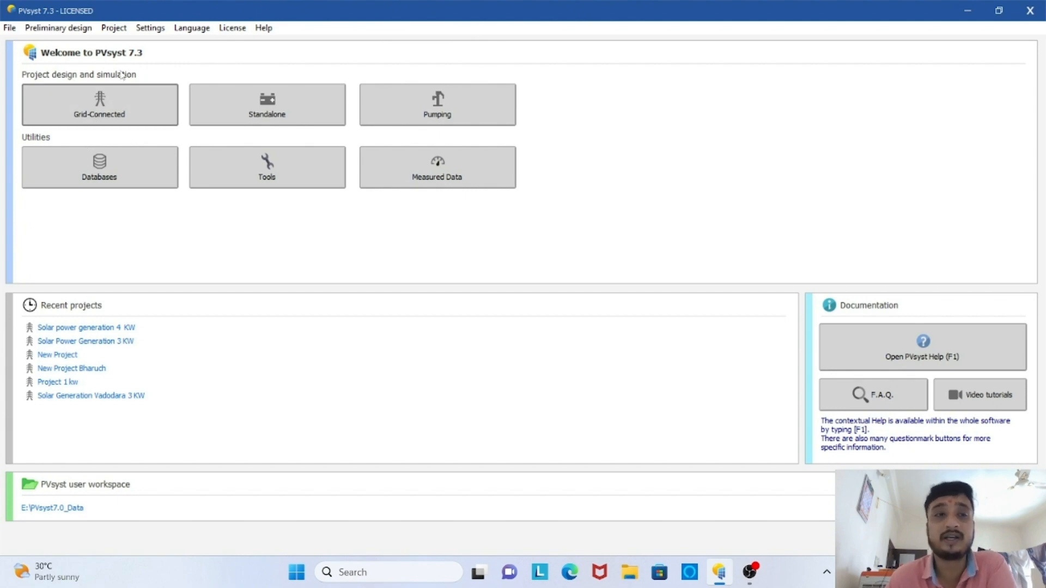
- Create a grid-connected project named "Solar power generation 4 kw" and start defining a new geographical site
left_click(95, 103)
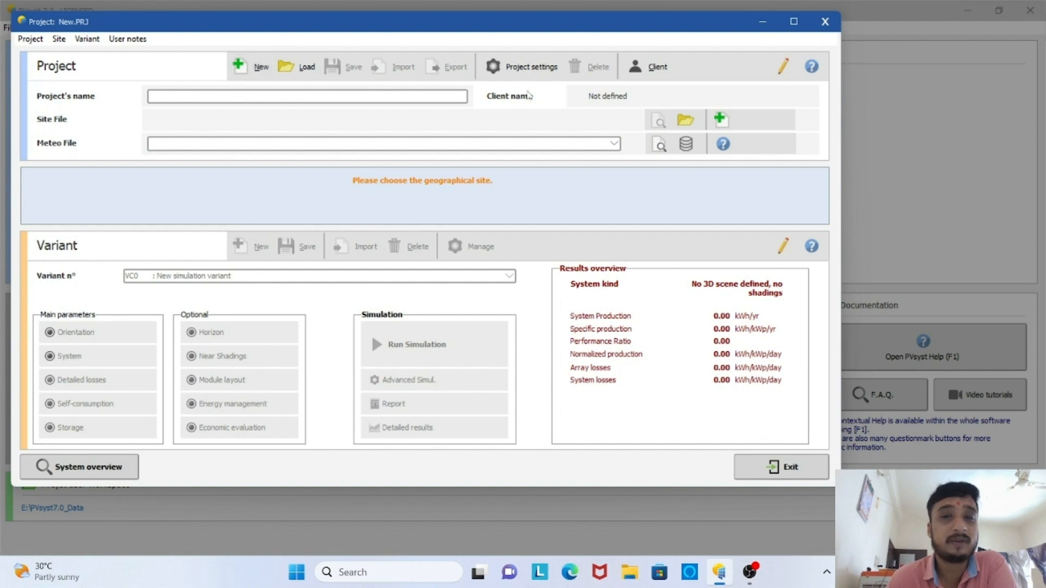
left_click(184, 95)
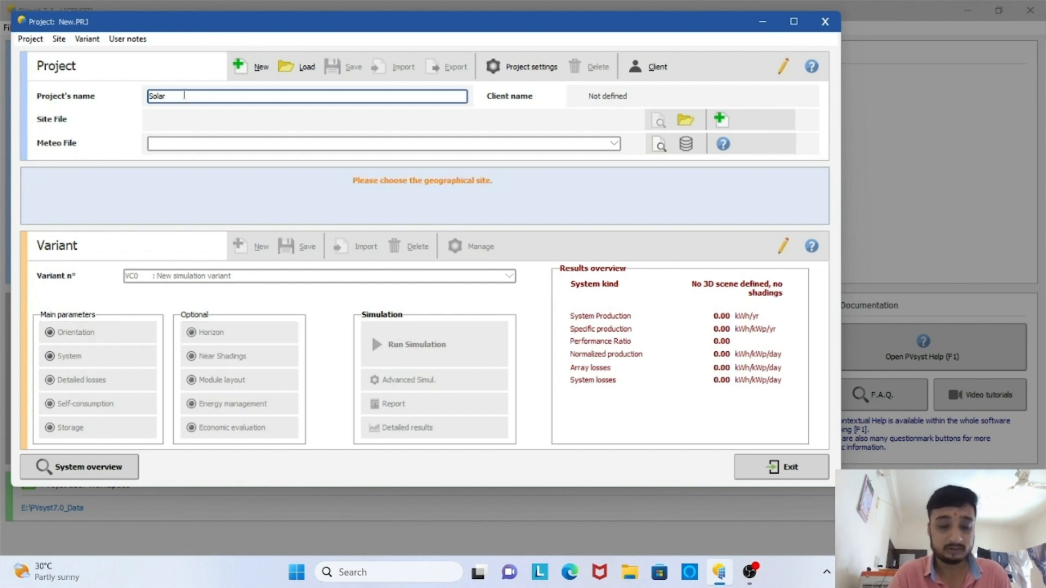
type("power generation")
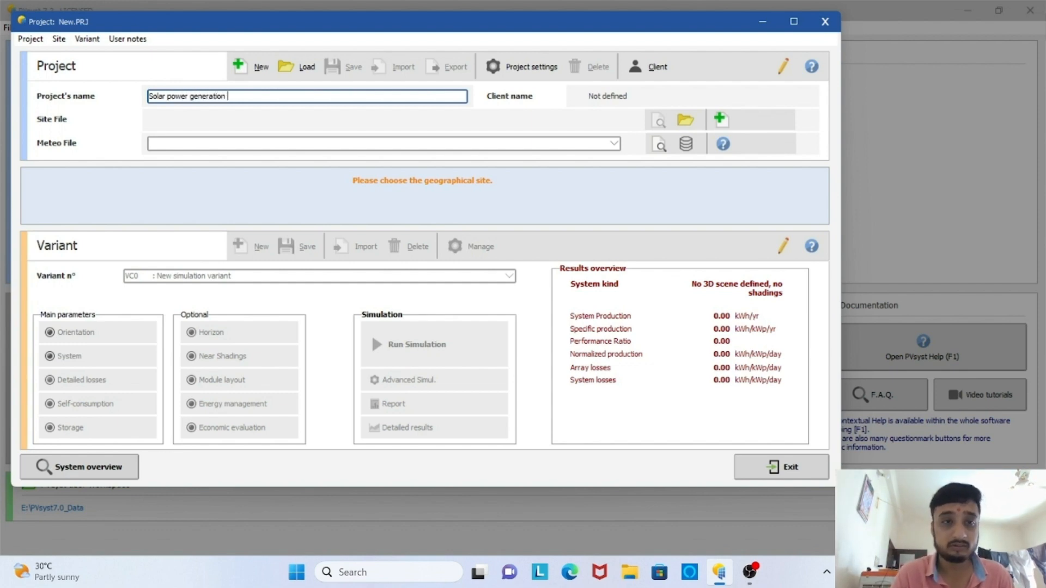
type("kw")
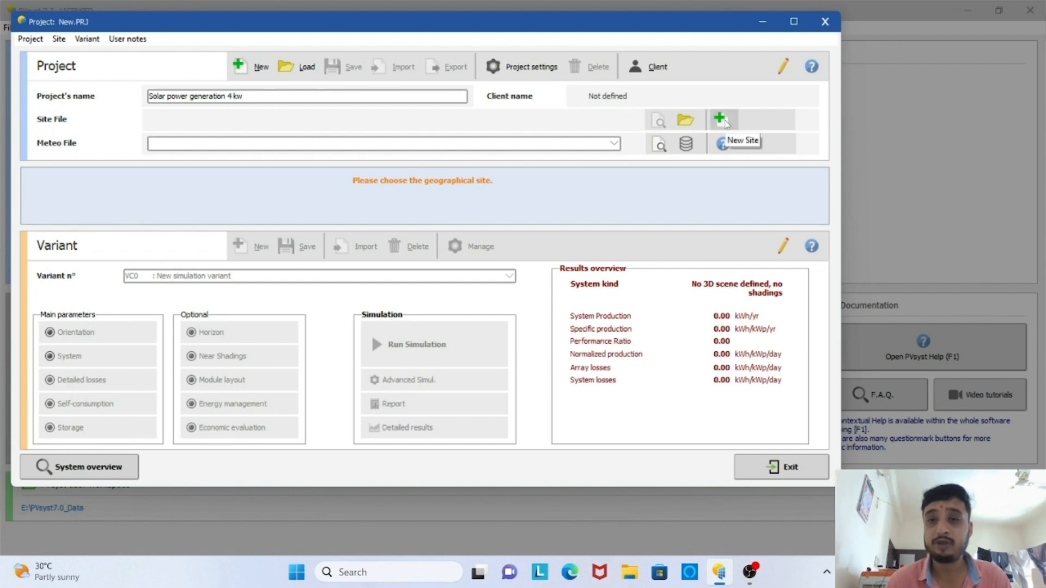
left_click(726, 122)
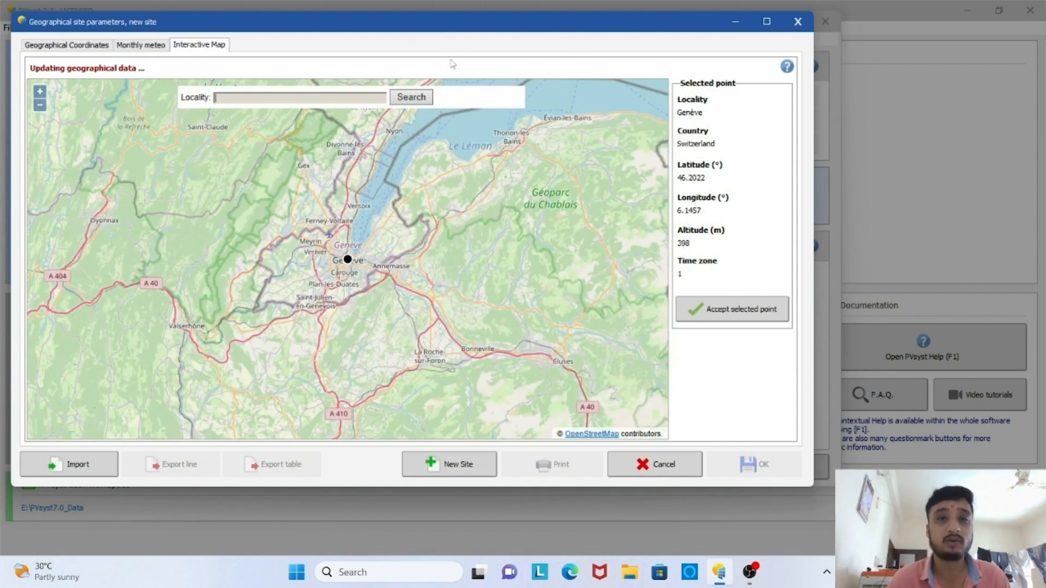
- Switch to Chrome and search Google Maps for the housing society where the solar system is located
left_click(734, 22)
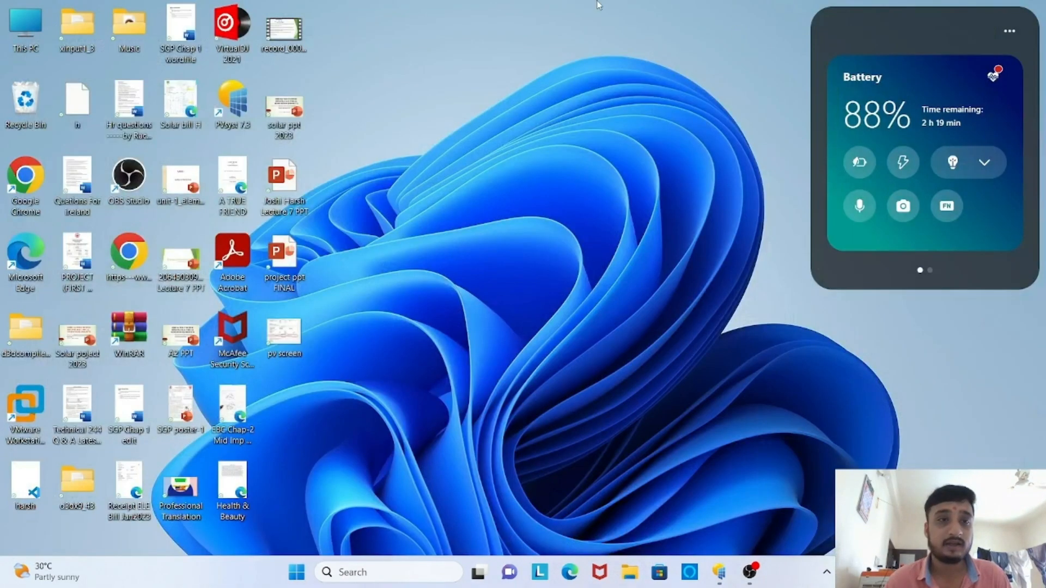
double_click(26, 175)
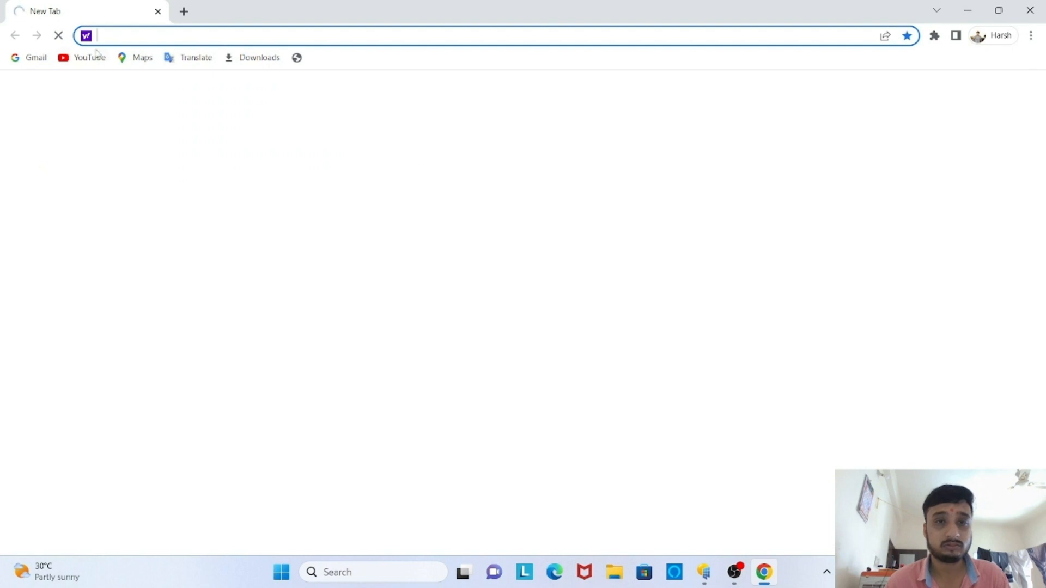
left_click(140, 58)
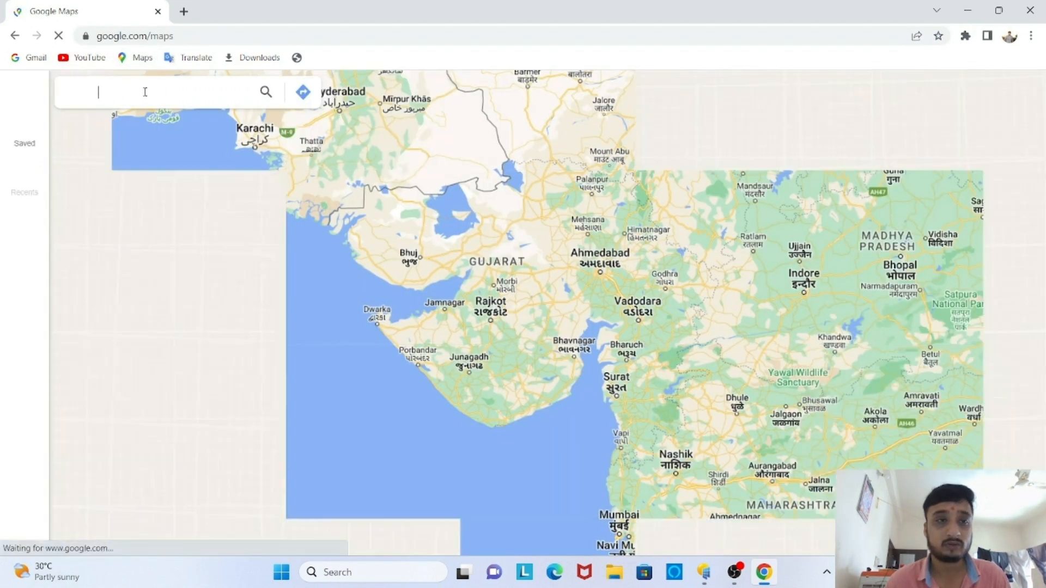
type("juna")
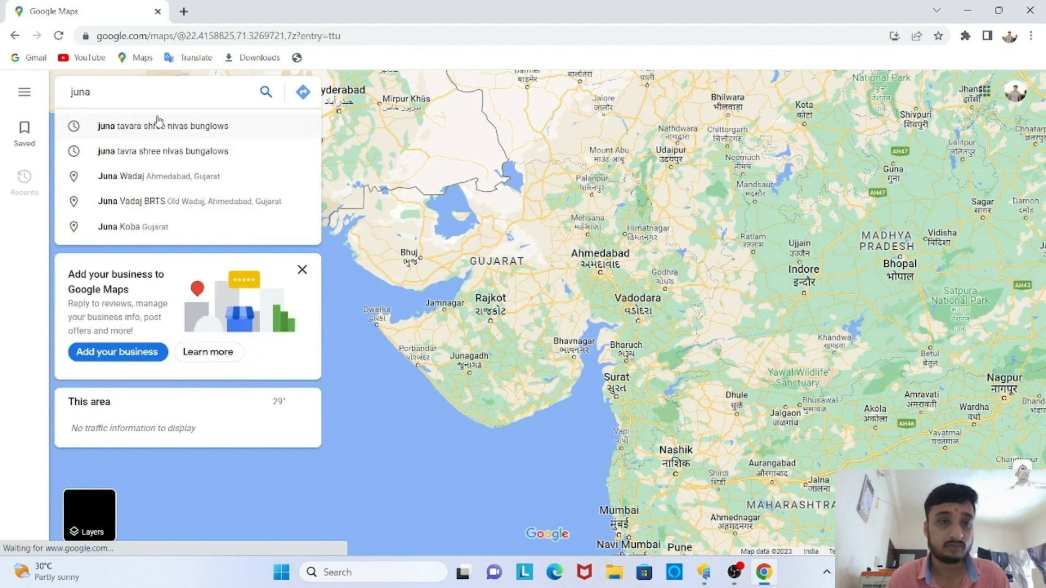
left_click(158, 124)
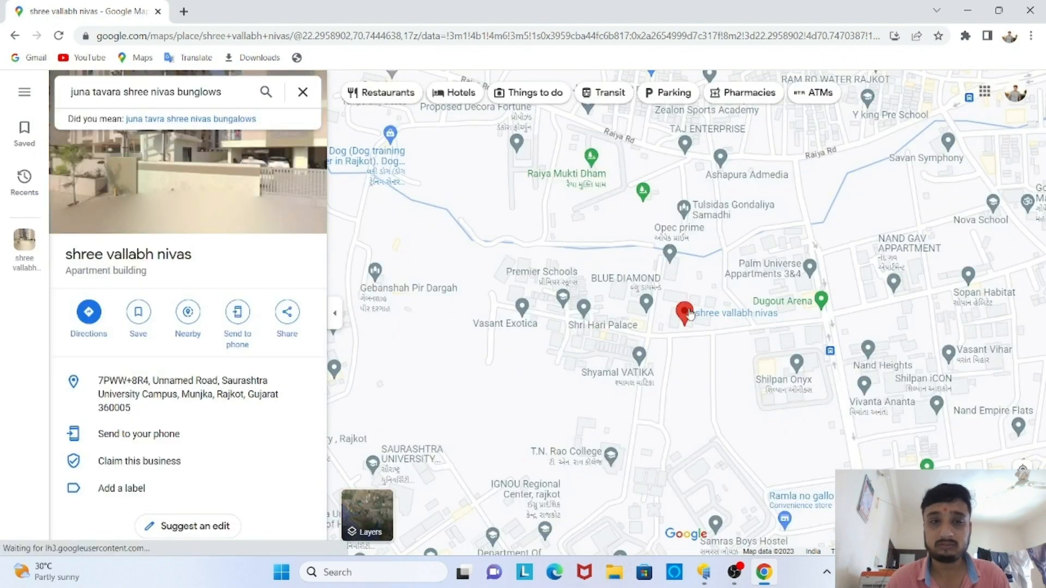
- Copy the coordinates of the marked apartment building in Rajkot
left_click(689, 314)
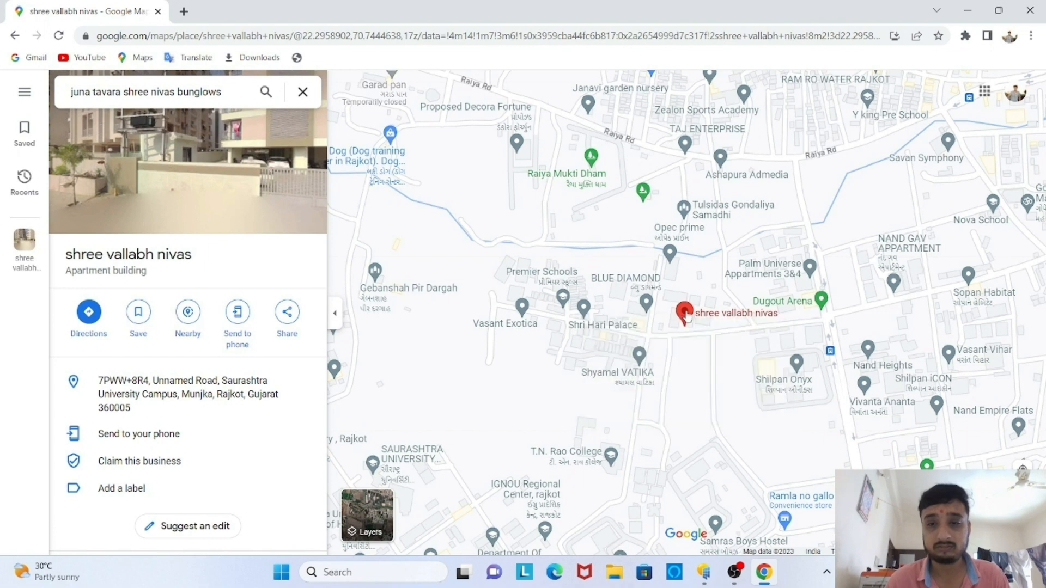
right_click(689, 315)
left_click(703, 327)
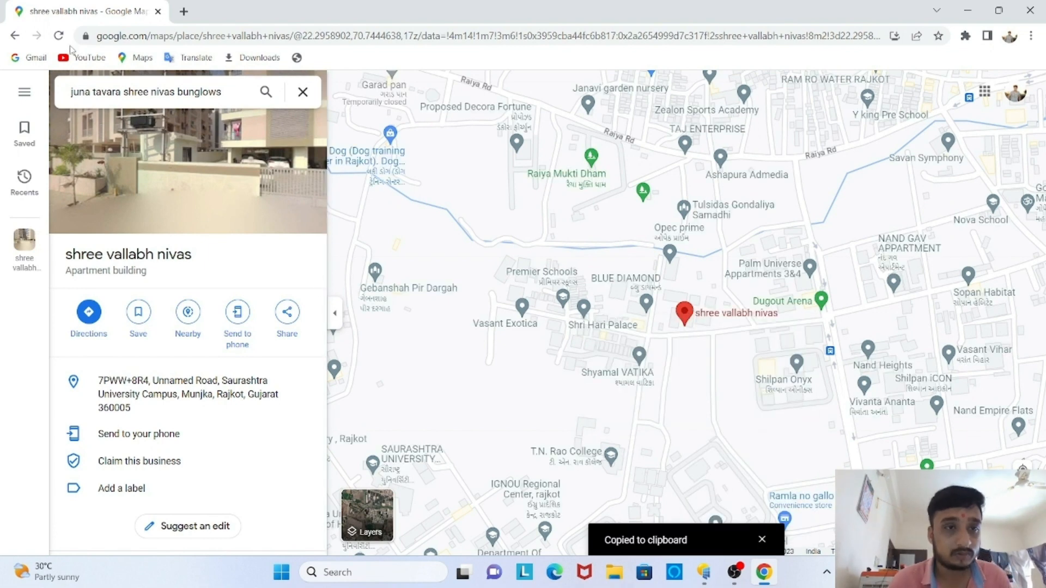
- Refine the map search for the housing society by adding "bharuch" to the query
left_click(226, 97)
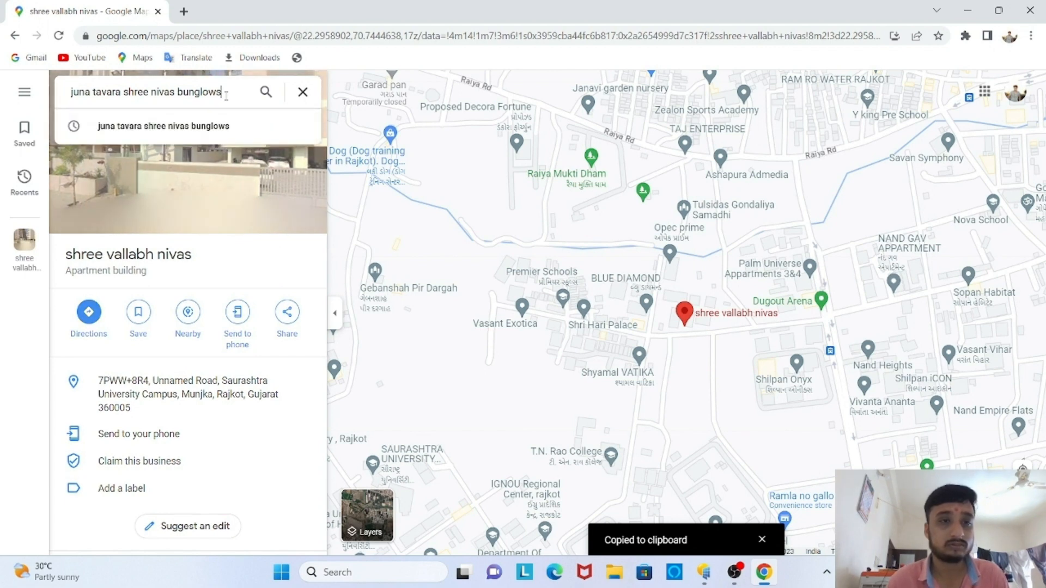
left_click(206, 138)
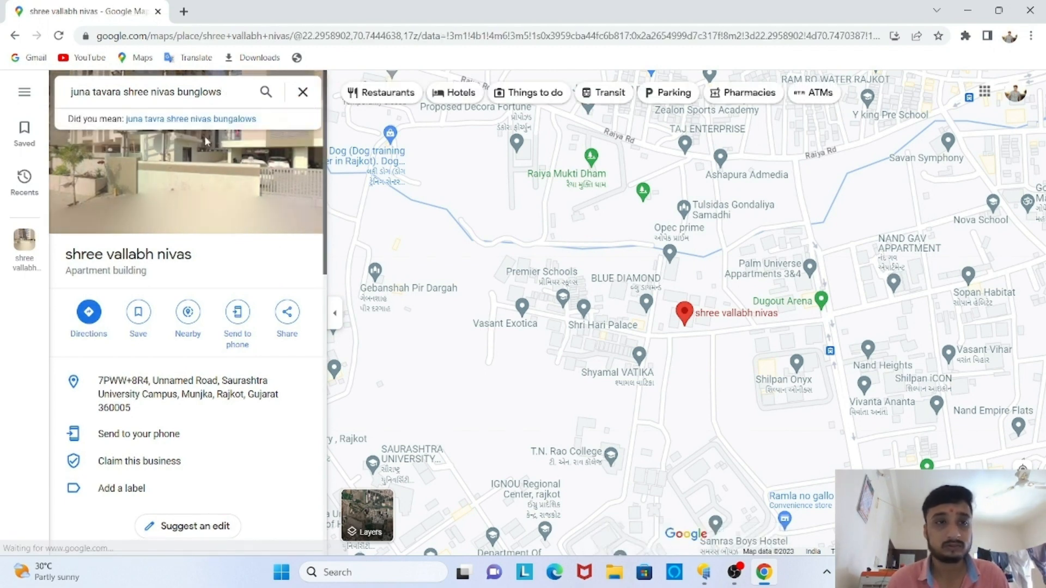
left_click(242, 91)
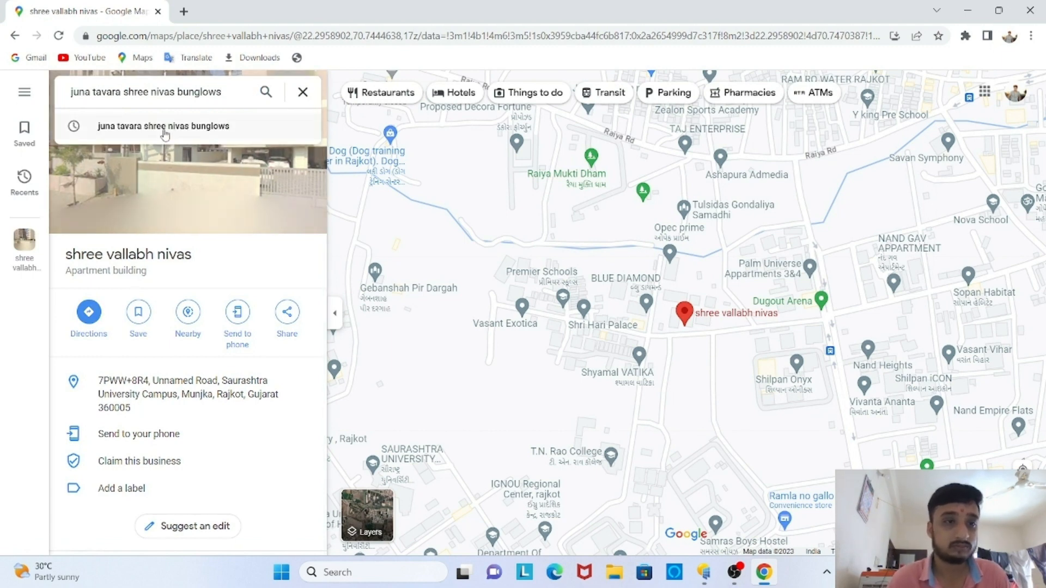
key("Return")
type("bharuch")
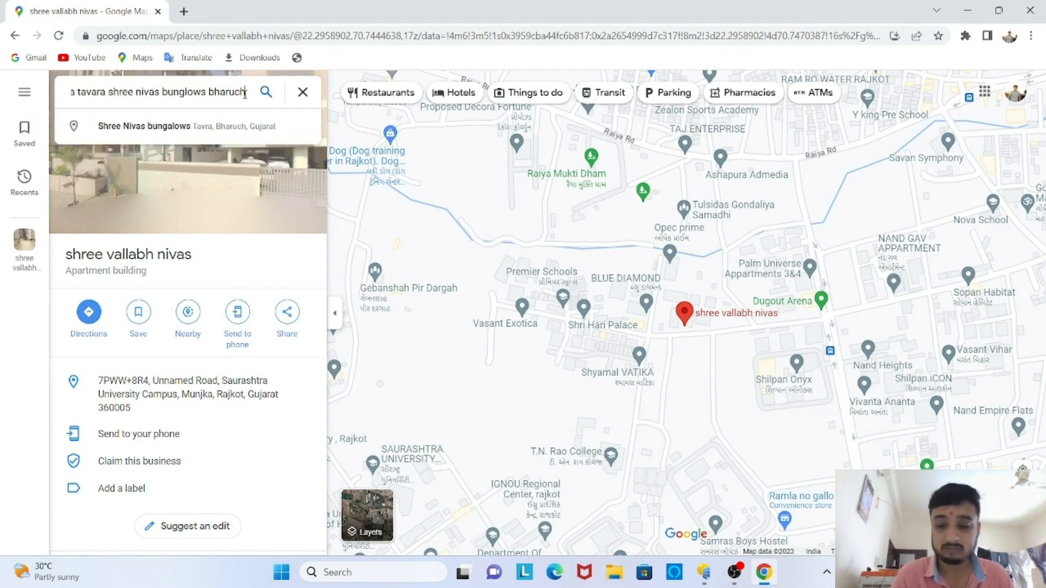
key("Return")
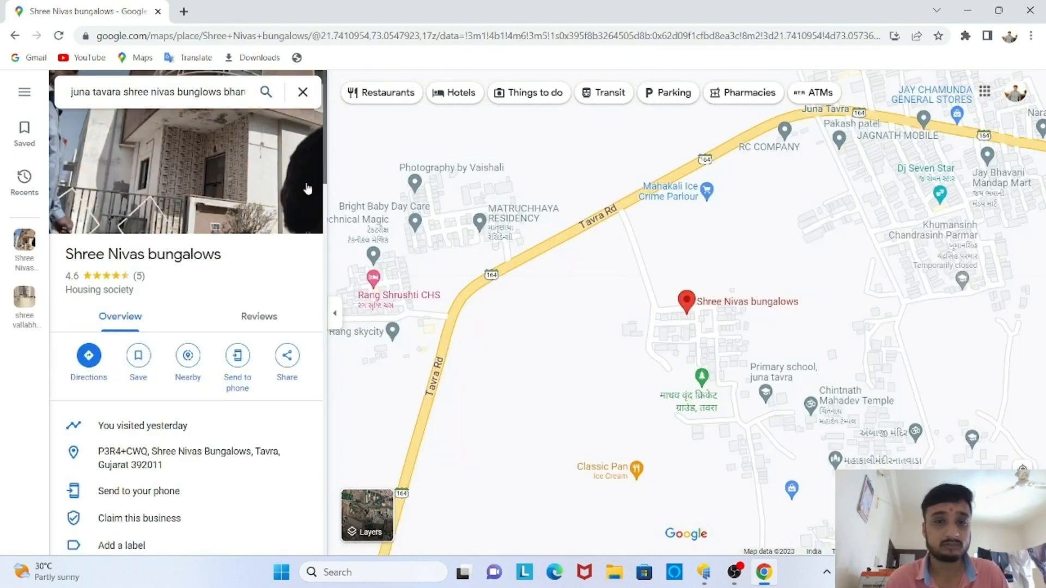
- Copy the coordinates of the housing society found in Bharuch, close the browser and return to PVsyst
right_click(724, 306)
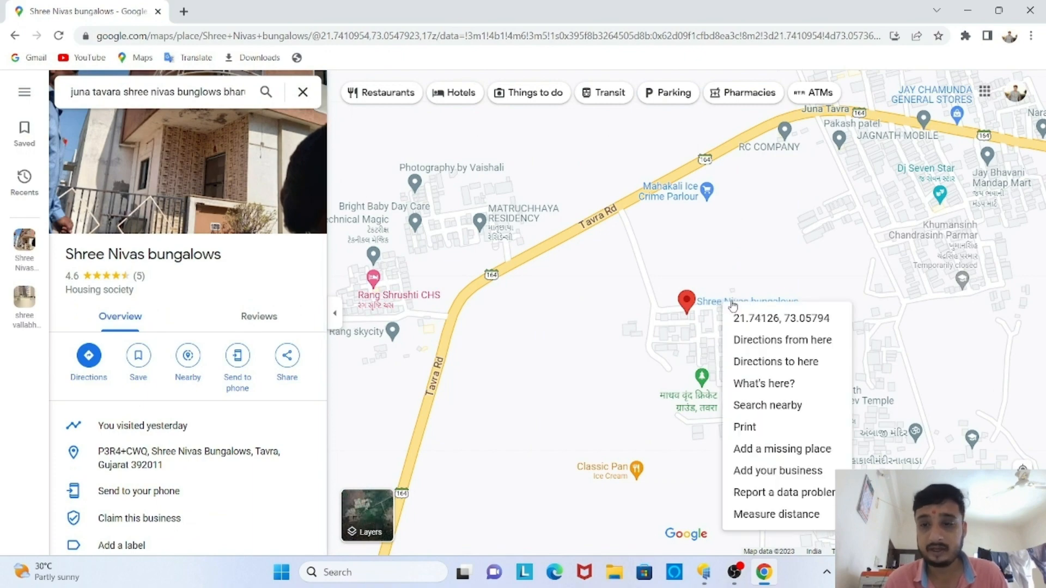
left_click(763, 321)
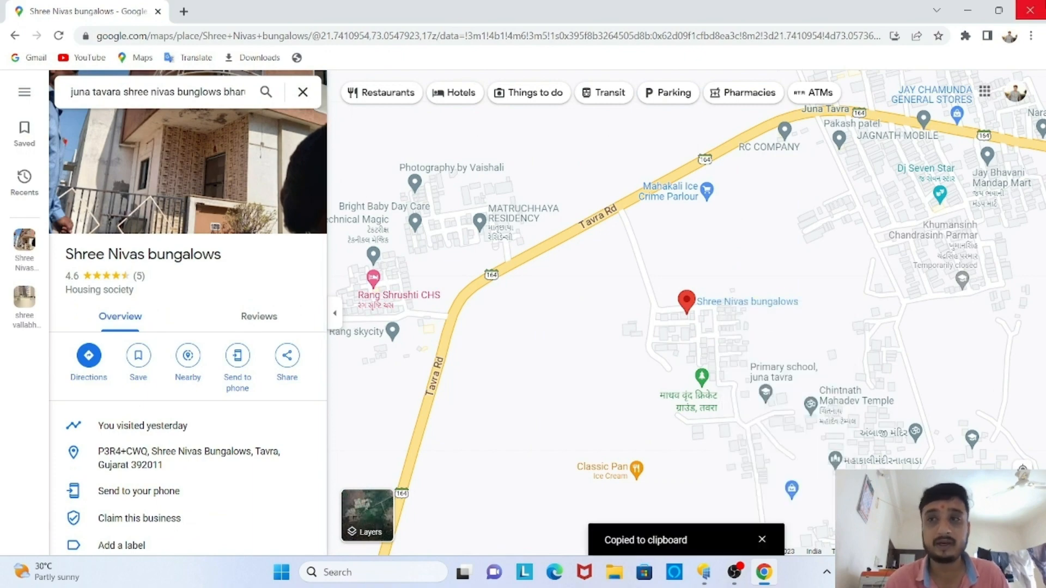
left_click(1029, 10)
left_click(719, 571)
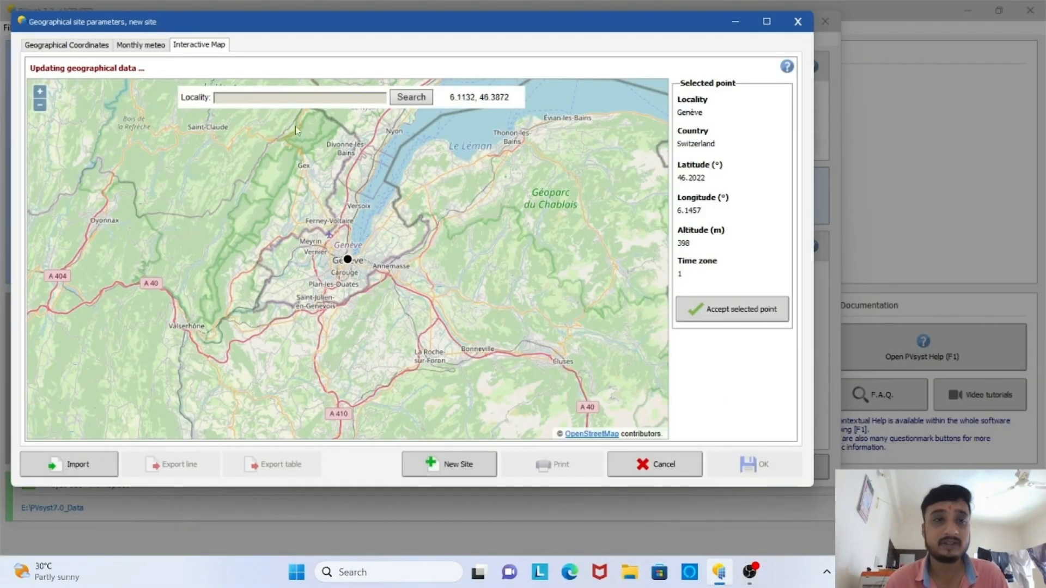
- Paste the copied coordinates as the locality on the interactive map and search for them
right_click(294, 94)
left_click(272, 98)
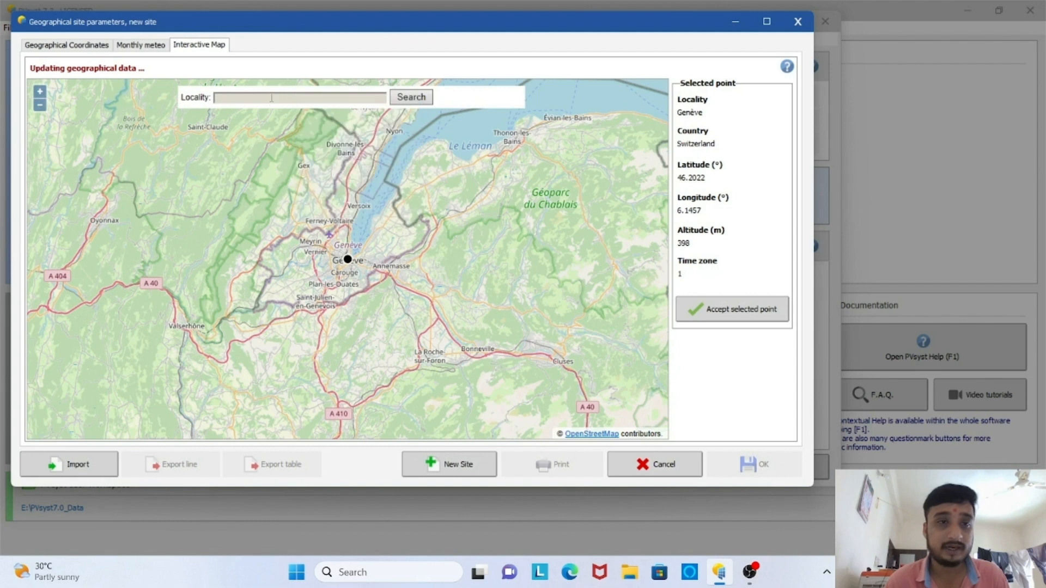
key("ctrl+v")
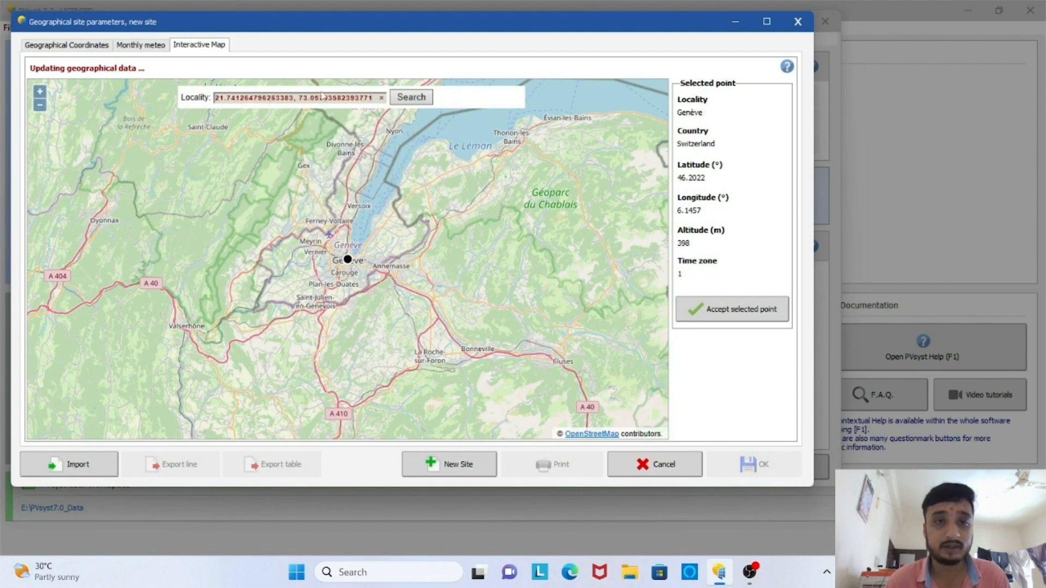
left_click(408, 99)
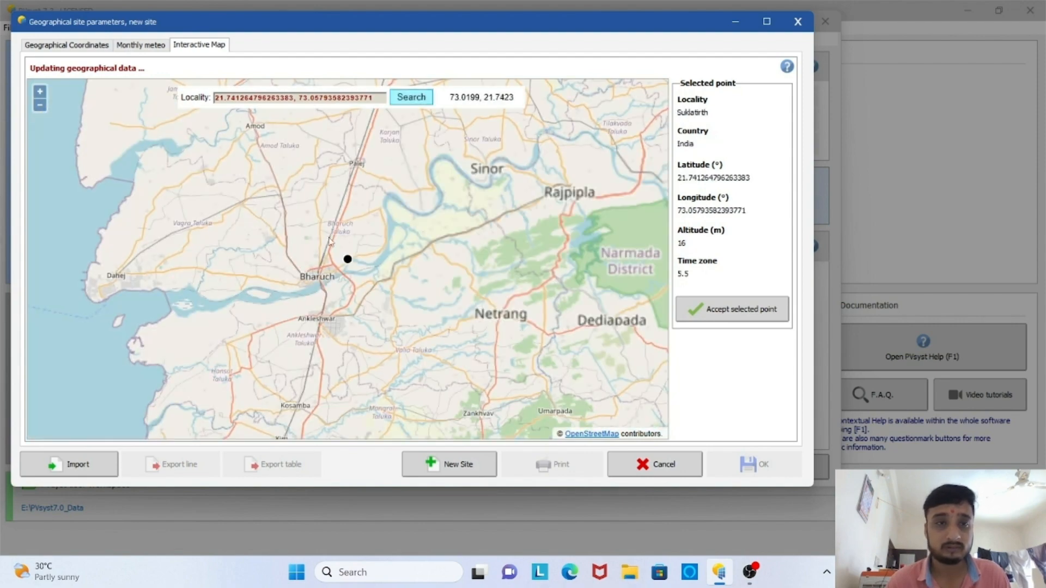
- Check the marked location near Bharuch on the map and accept it as the site's selected point
scroll(357, 270, "up", 1)
scroll(358, 269, "up", 1)
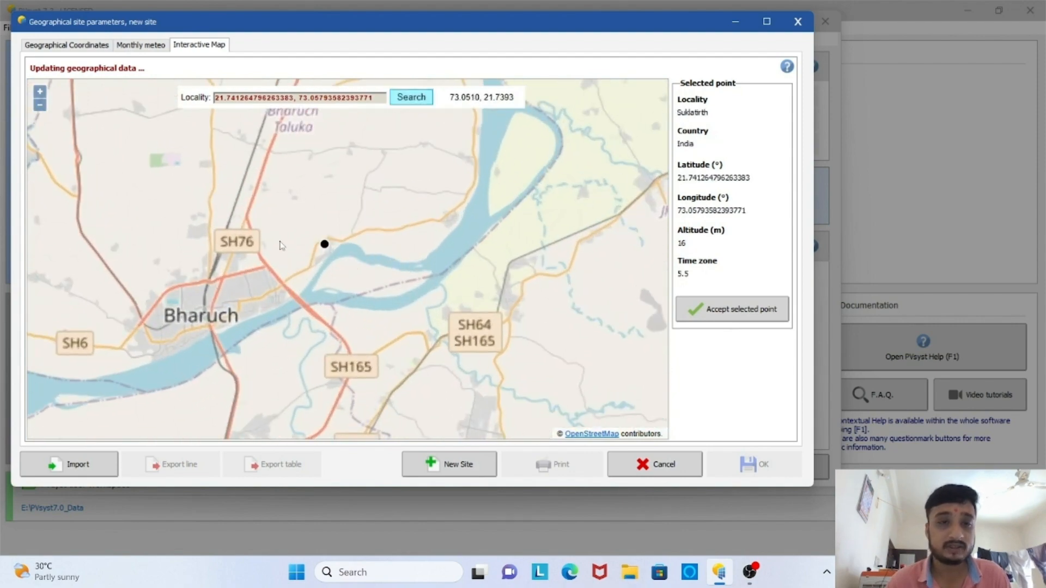
scroll(329, 236, "up", 1)
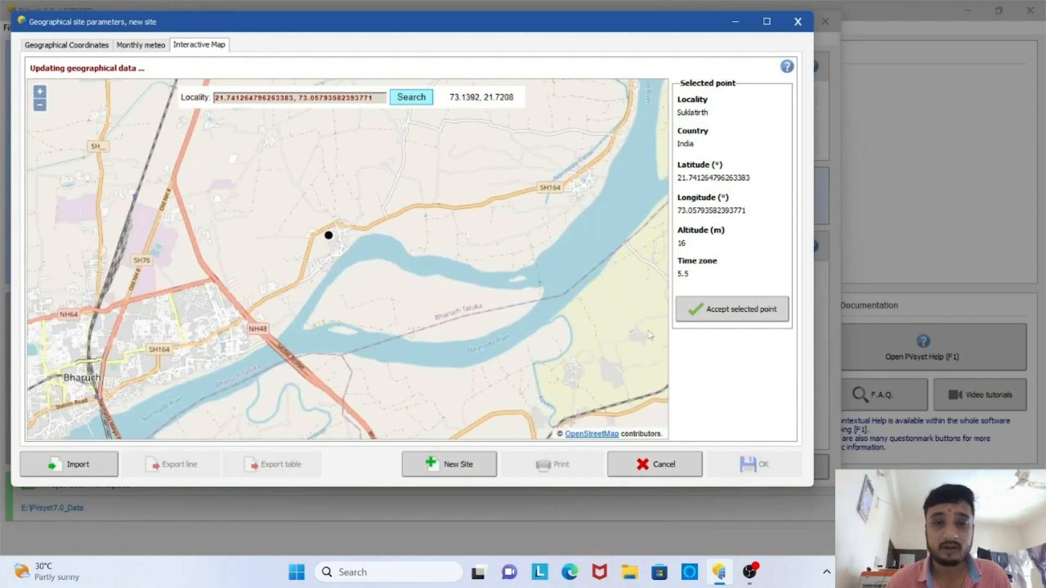
scroll(391, 263, "up", 2)
left_click_drag(174, 205, 325, 290)
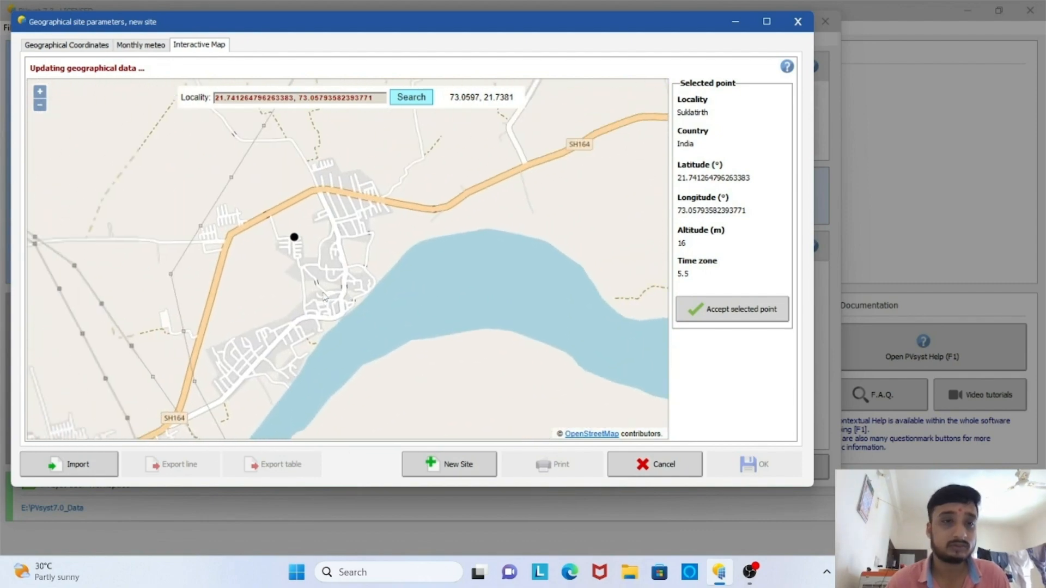
scroll(304, 263, "up", 1)
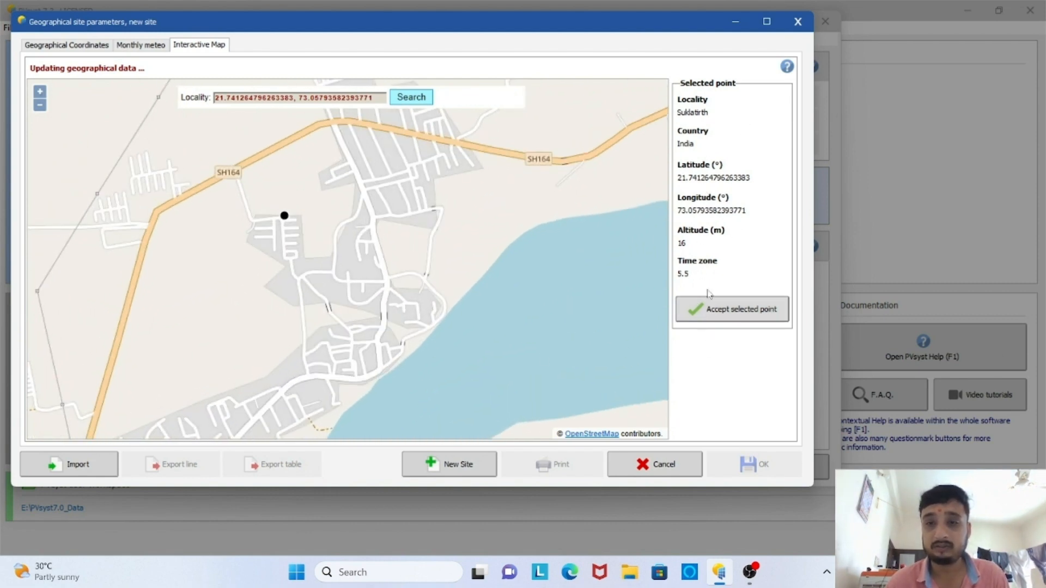
left_click(739, 316)
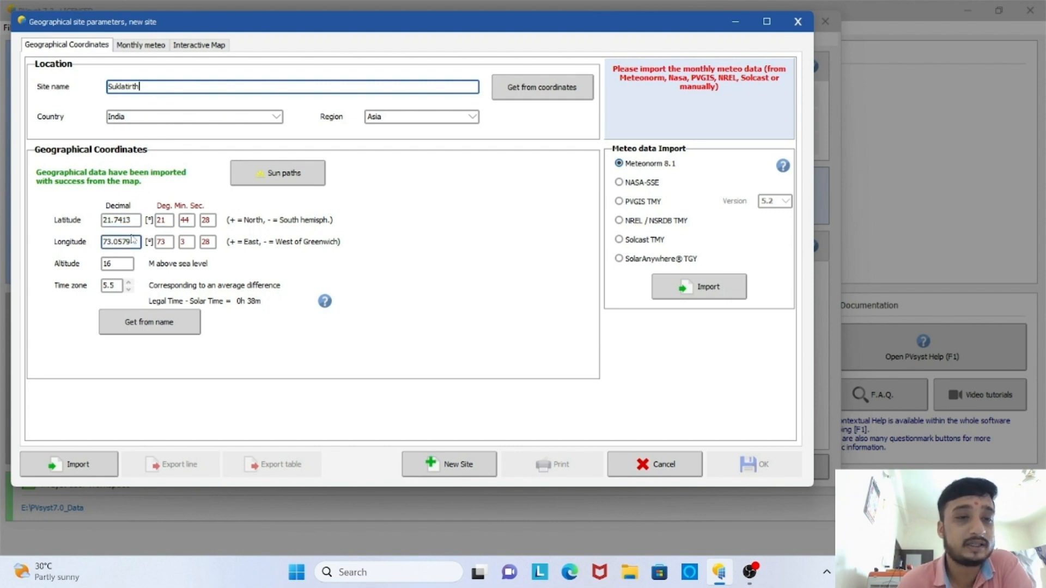
- Keep the site name Suklatirth and import the monthly meteo data from Meteonorm 8.1
left_click_drag(188, 87, 48, 97)
left_click(208, 88)
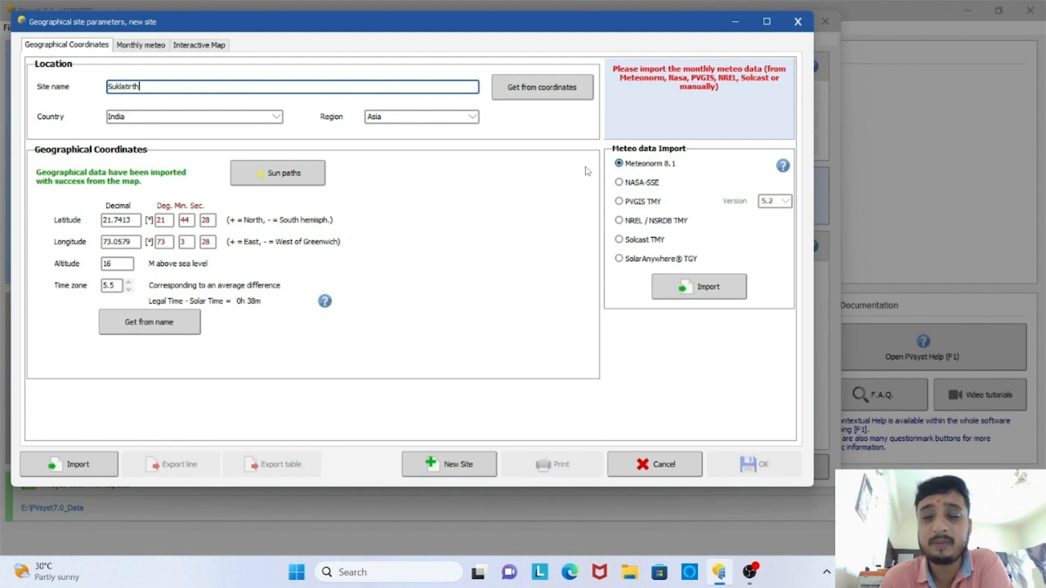
left_click(701, 293)
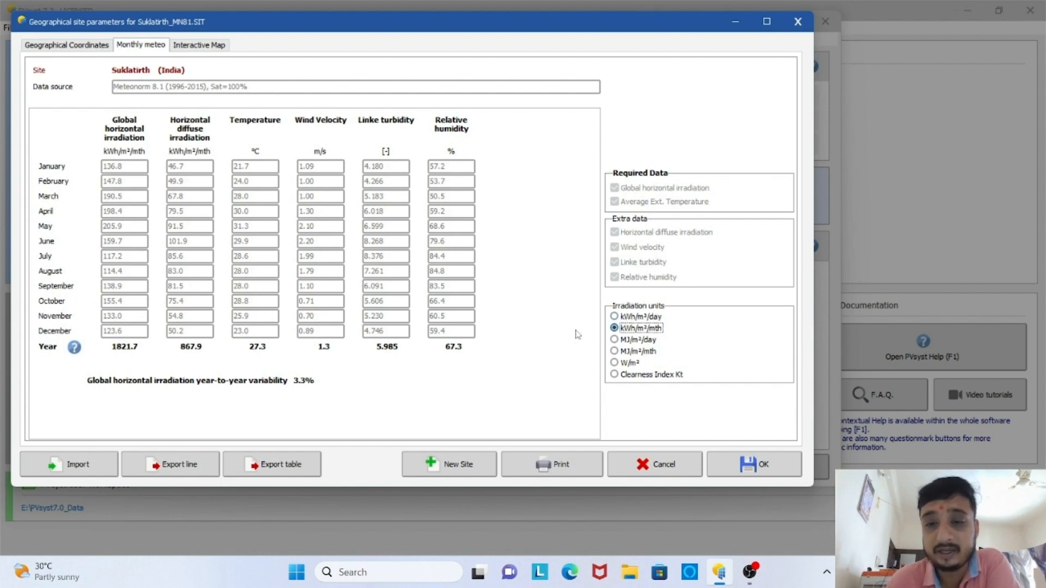
- Show the monthly irradiation in kWh/m²/day and save the Suklatirth site, overwriting the existing Suklatirth_MN81.SIT file
left_click(637, 317)
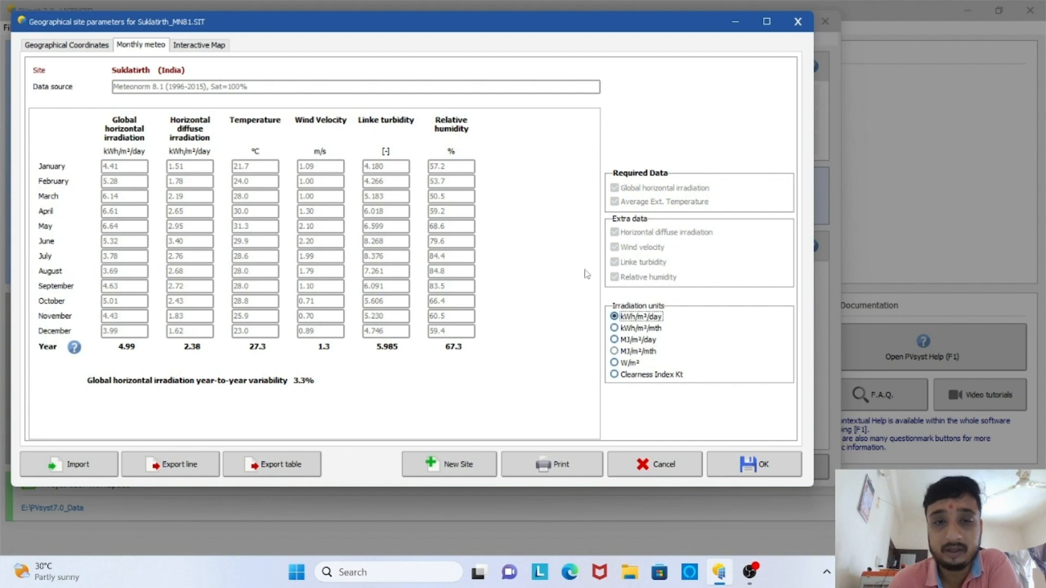
left_click(779, 476)
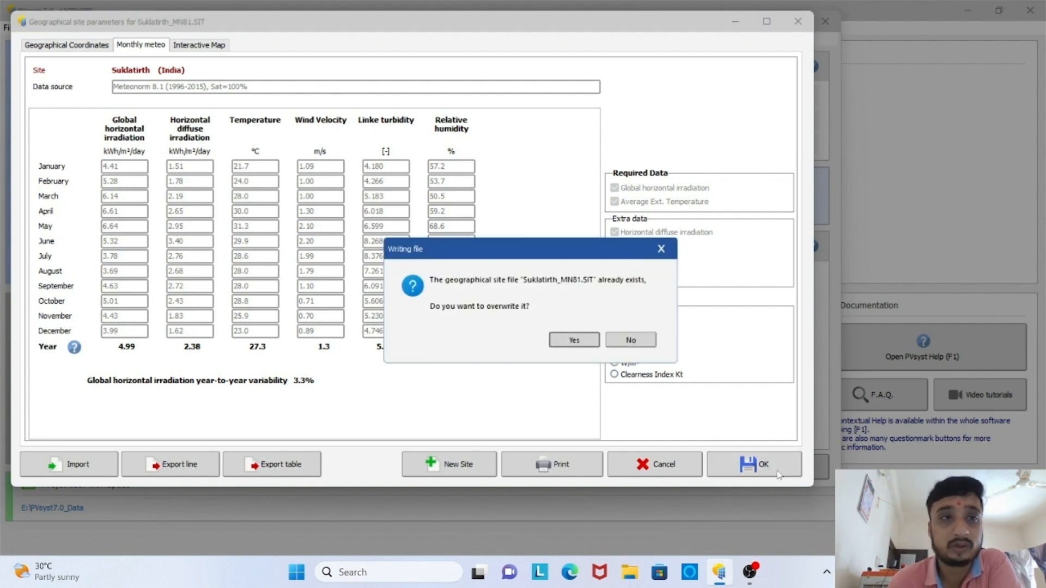
left_click(579, 341)
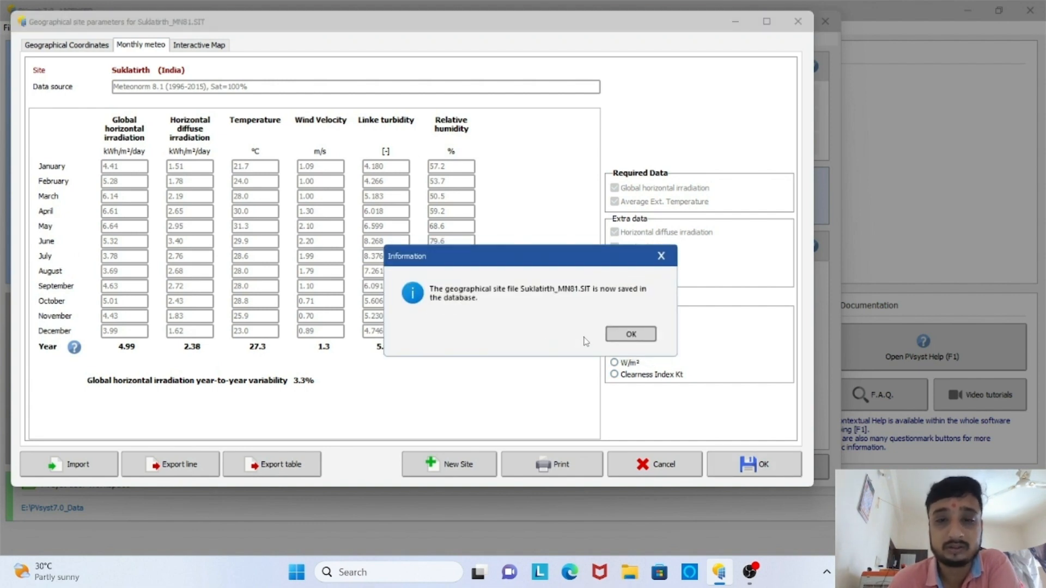
left_click(614, 335)
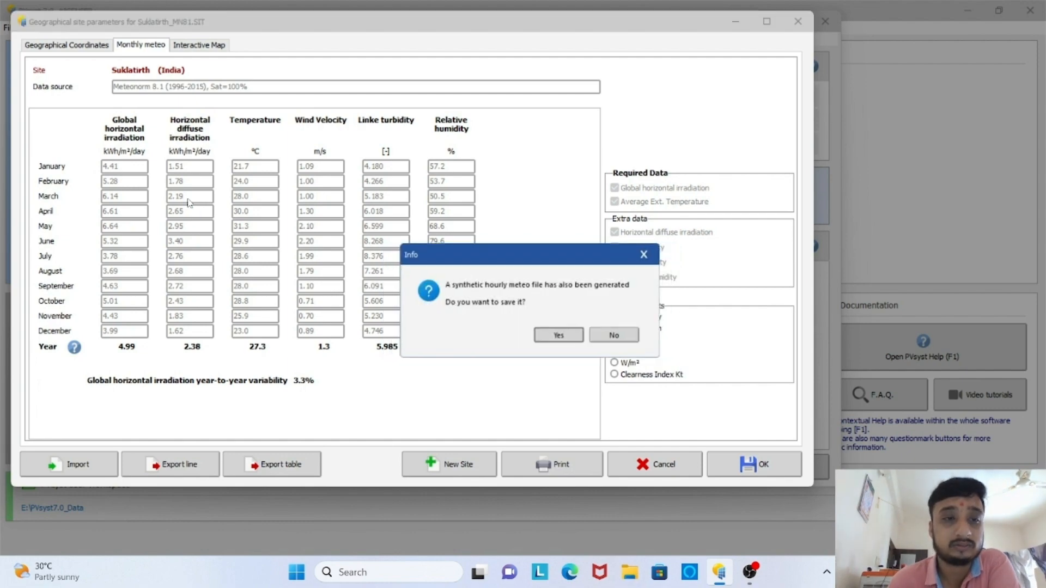
- Save the synthetic hourly meteo file, and save the project as Solar power generation 4 kw_Project
left_click(573, 336)
left_click(417, 344)
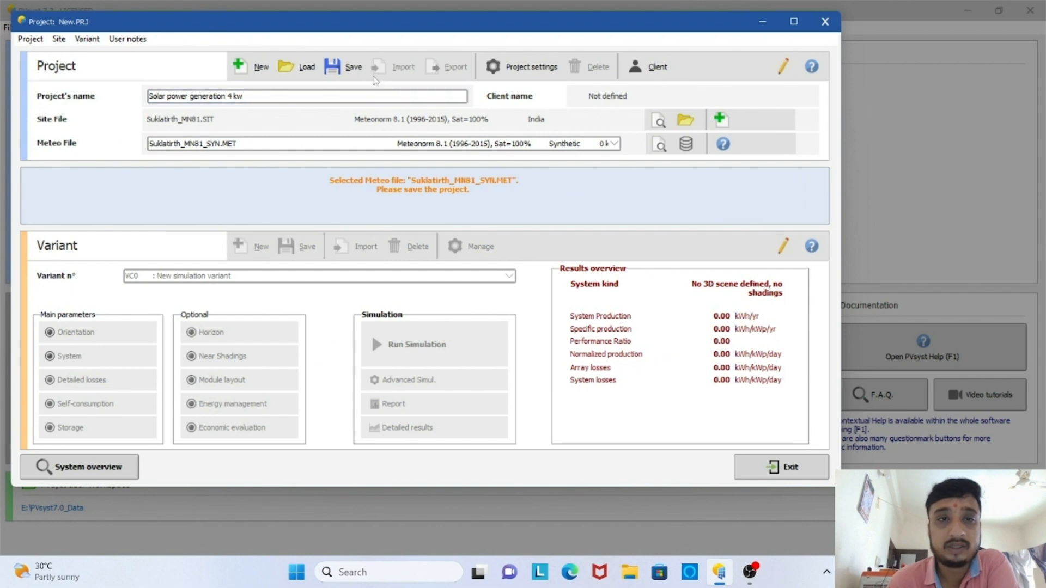
left_click(349, 69)
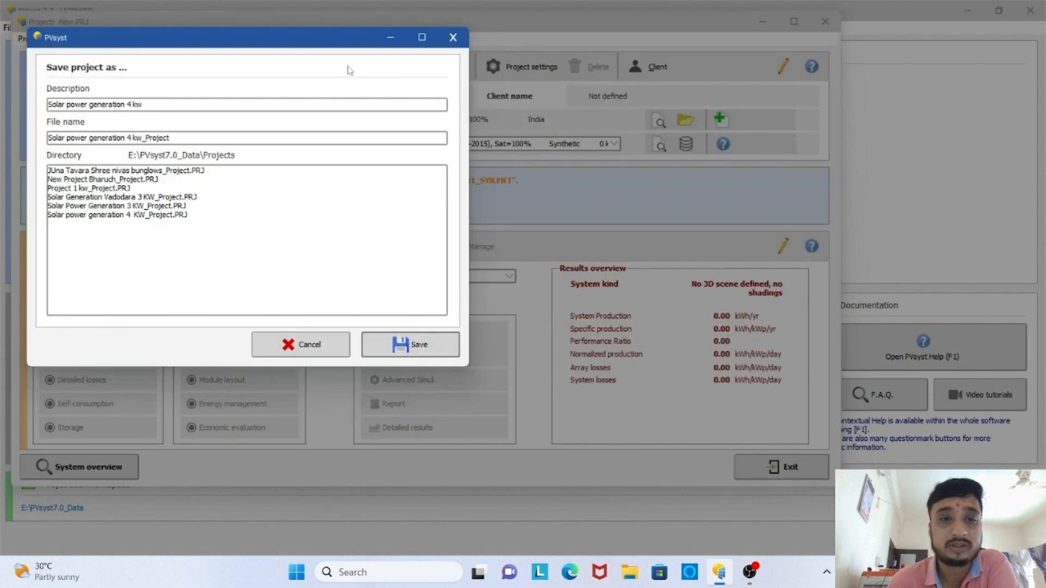
left_click(400, 344)
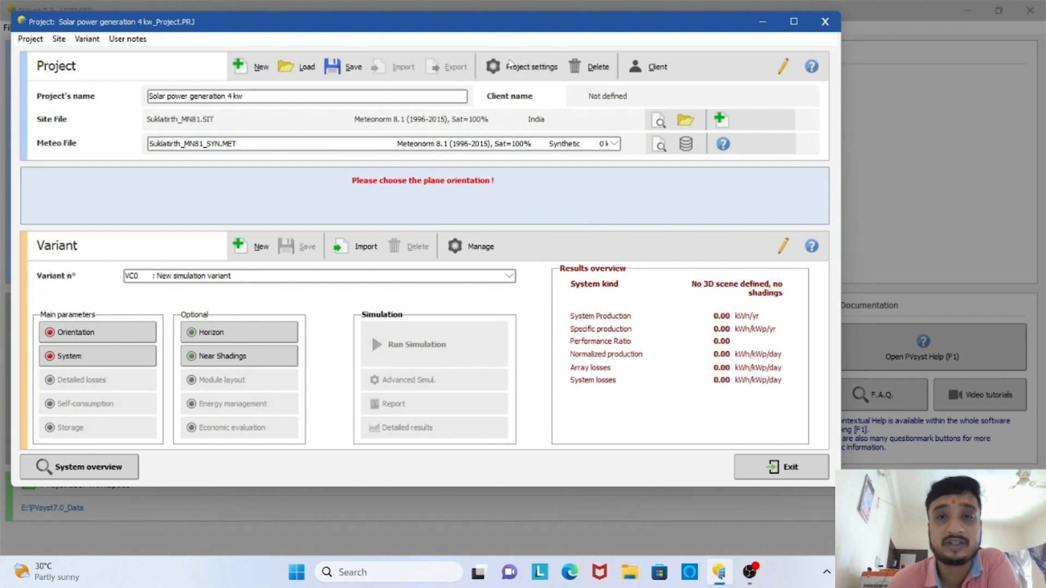
- Set a common albedo value of 0.30 for all months in the project settings
left_click(532, 71)
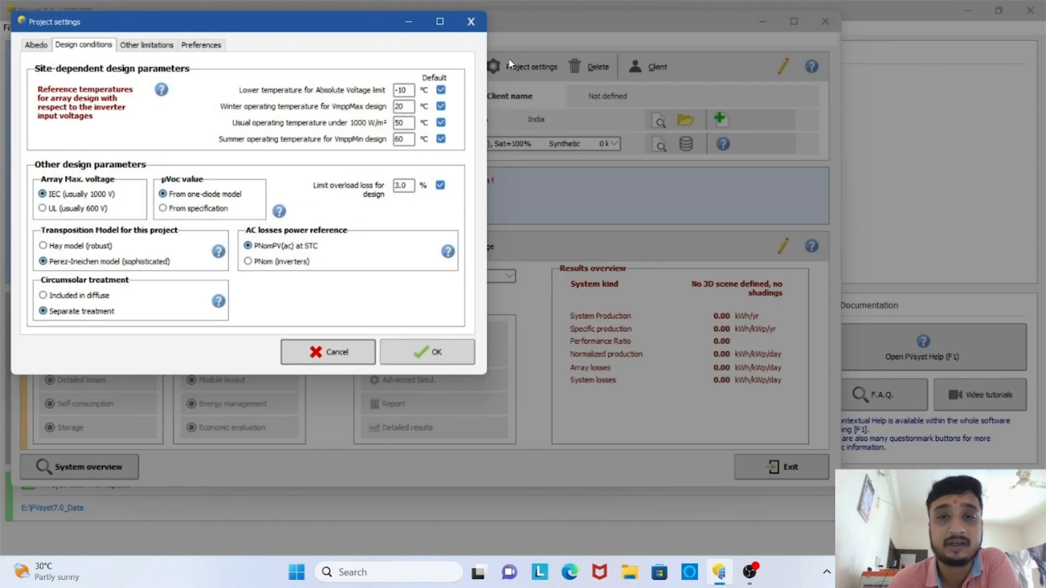
left_click(32, 45)
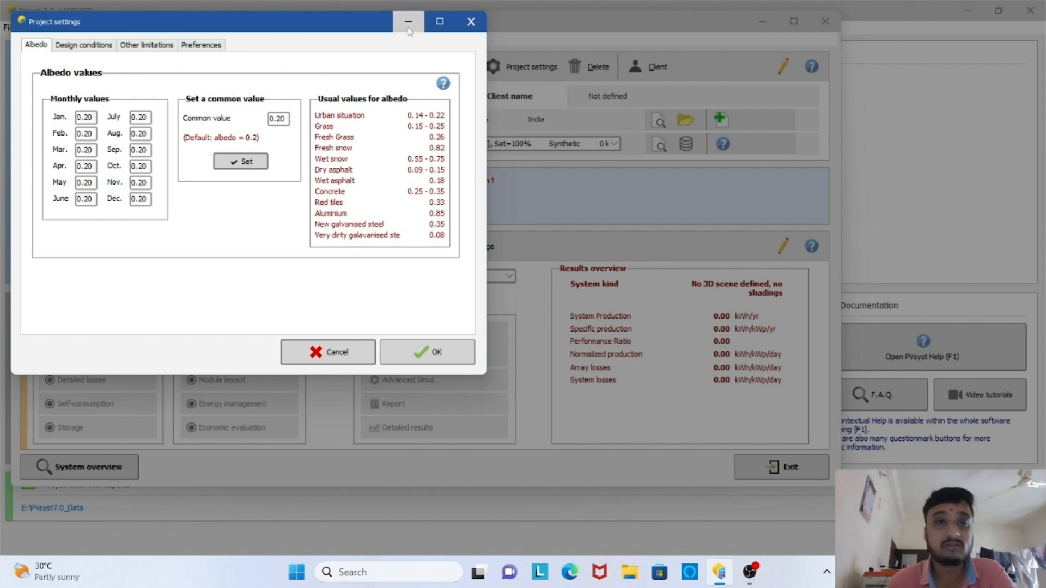
left_click(751, 578)
left_click(751, 579)
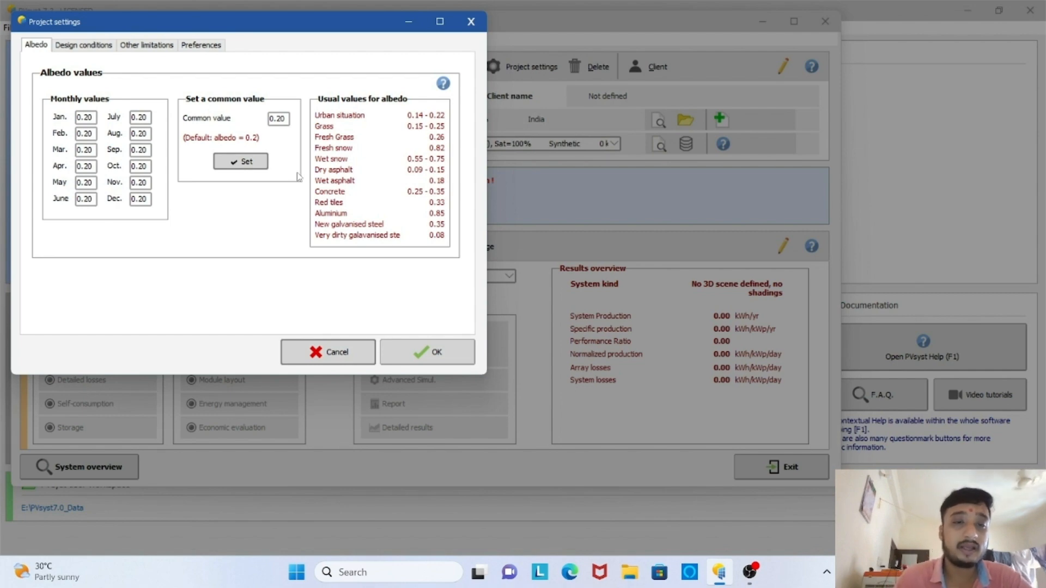
left_click(287, 118)
left_click_drag(287, 118, 243, 131)
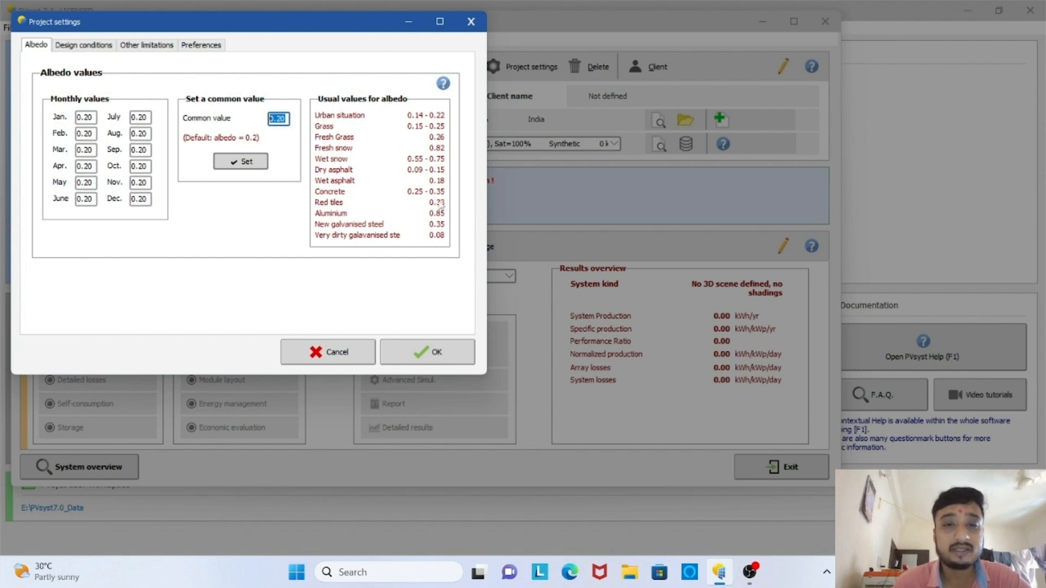
type("0.20")
key("BackSpace")
key("BackSpace")
key("BackSpace")
key("BackSpace")
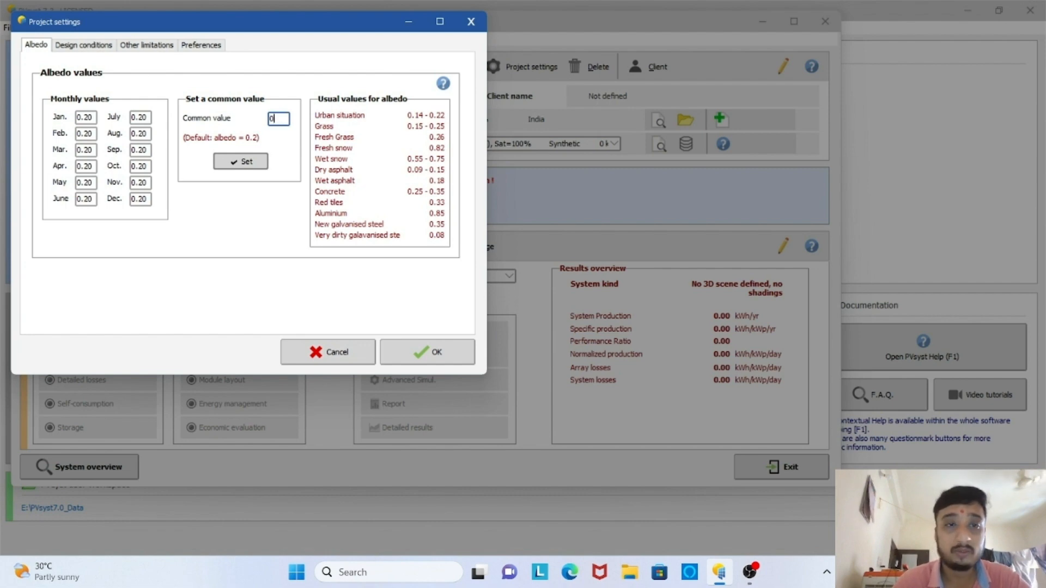
type("0.30")
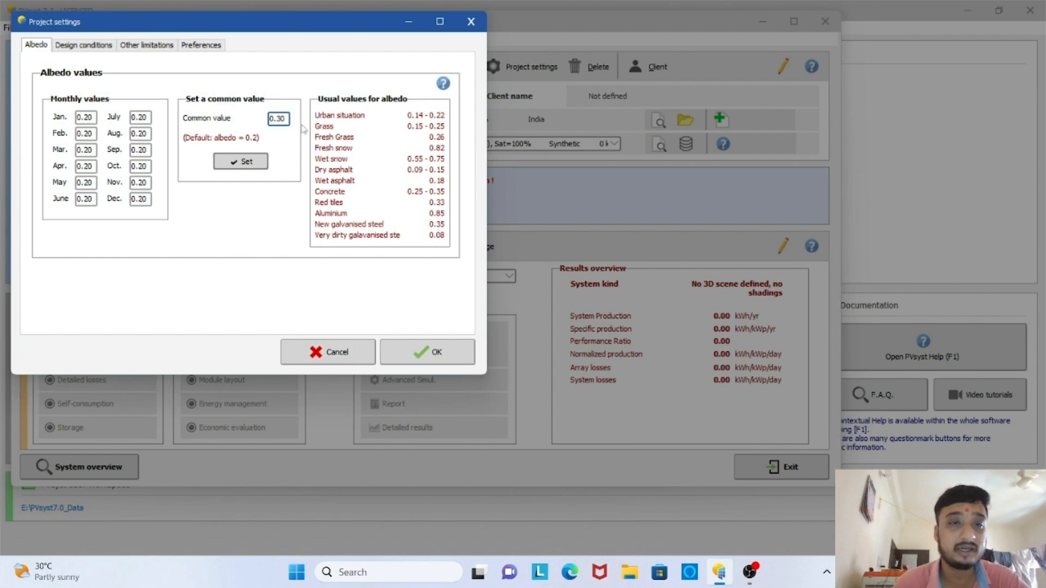
left_click(240, 161)
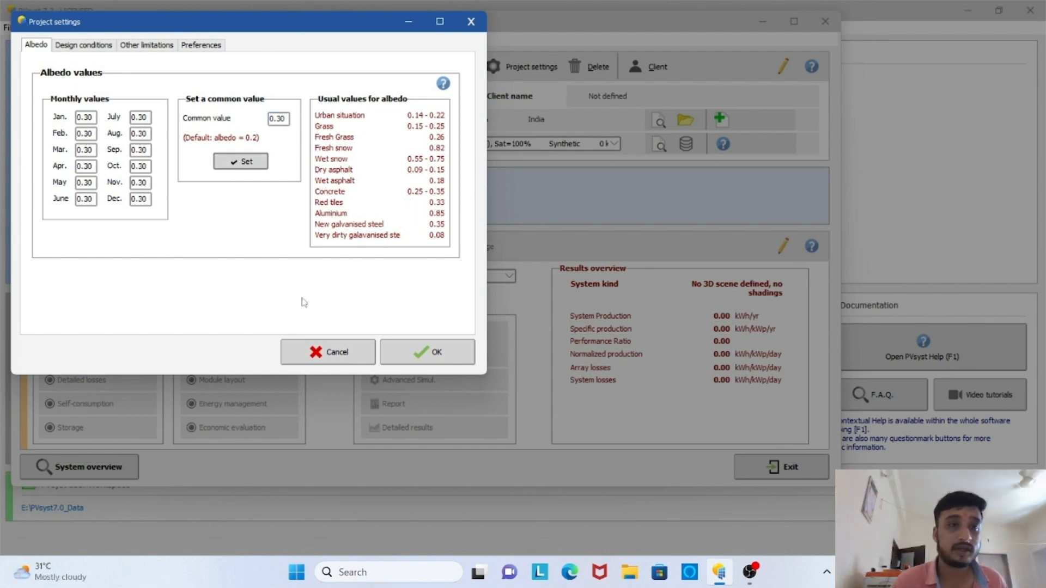
- Set the lower temperature for the absolute voltage limit to 10 °C and accept the project settings
left_click(82, 46)
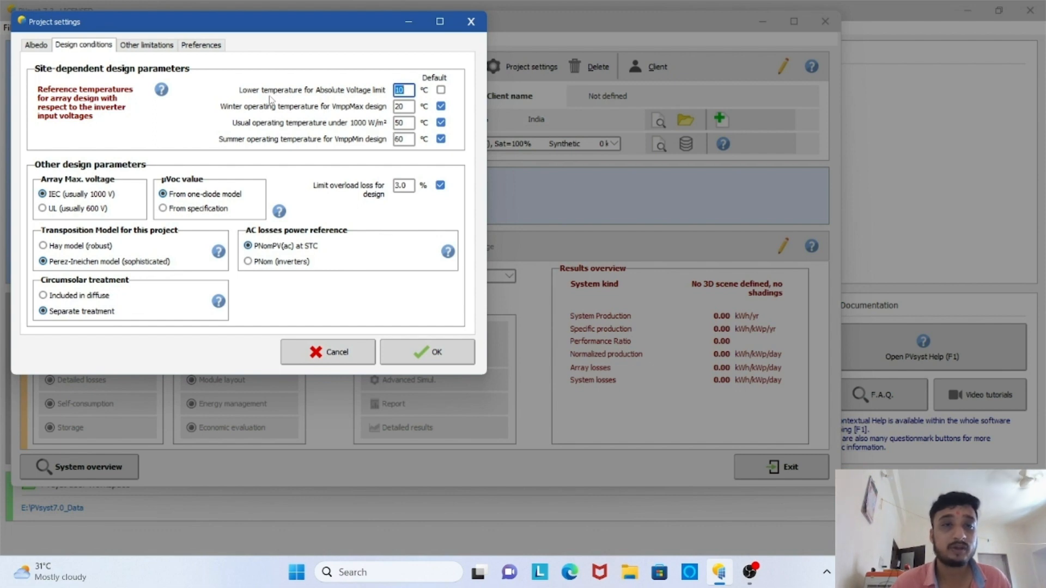
left_click(411, 90)
left_click(412, 107)
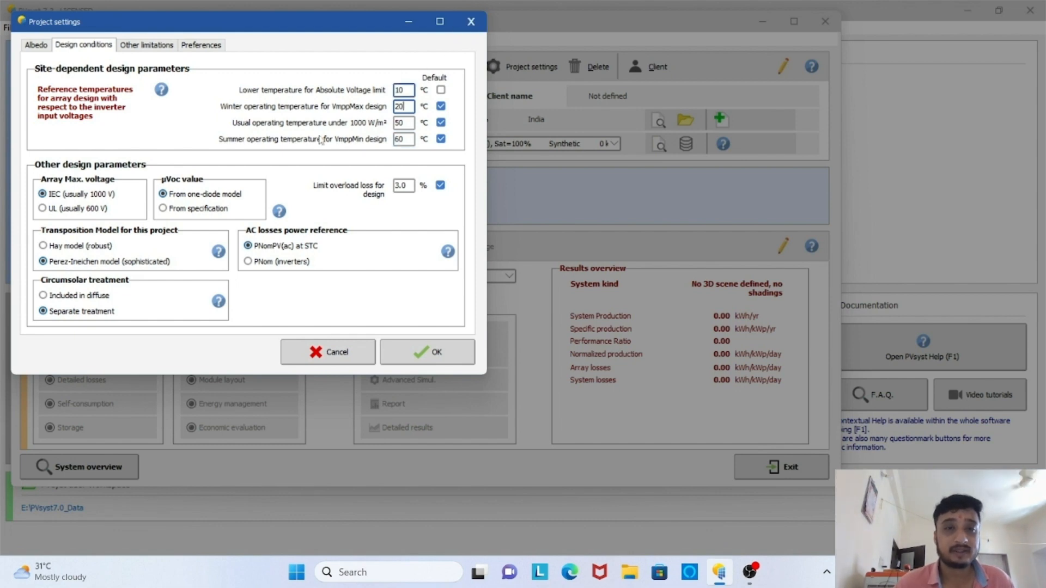
left_click(434, 353)
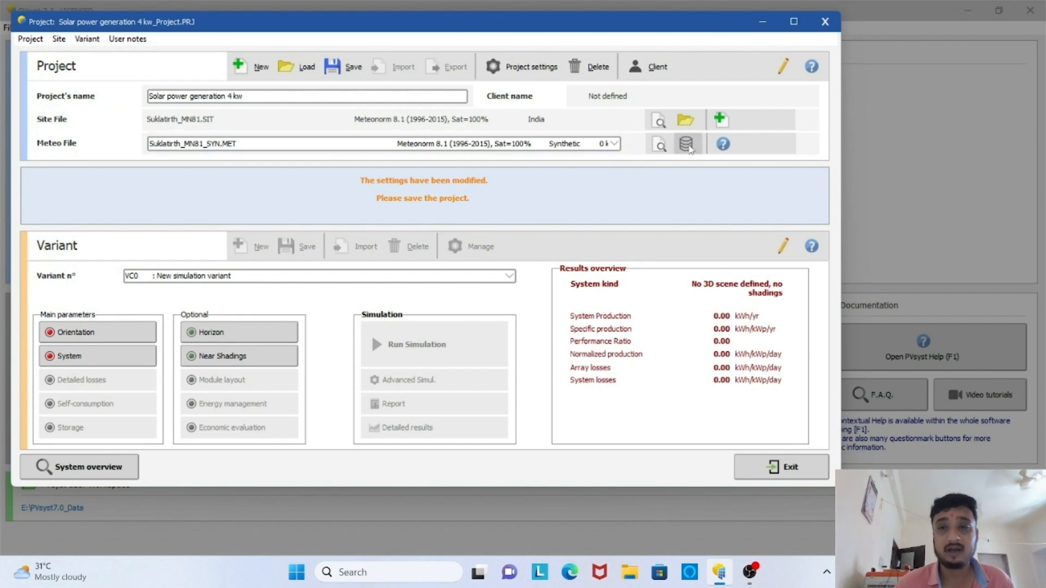
- Examine the monthly meteo values of the Suklatirth site in the meteo database and return to the project
left_click(687, 145)
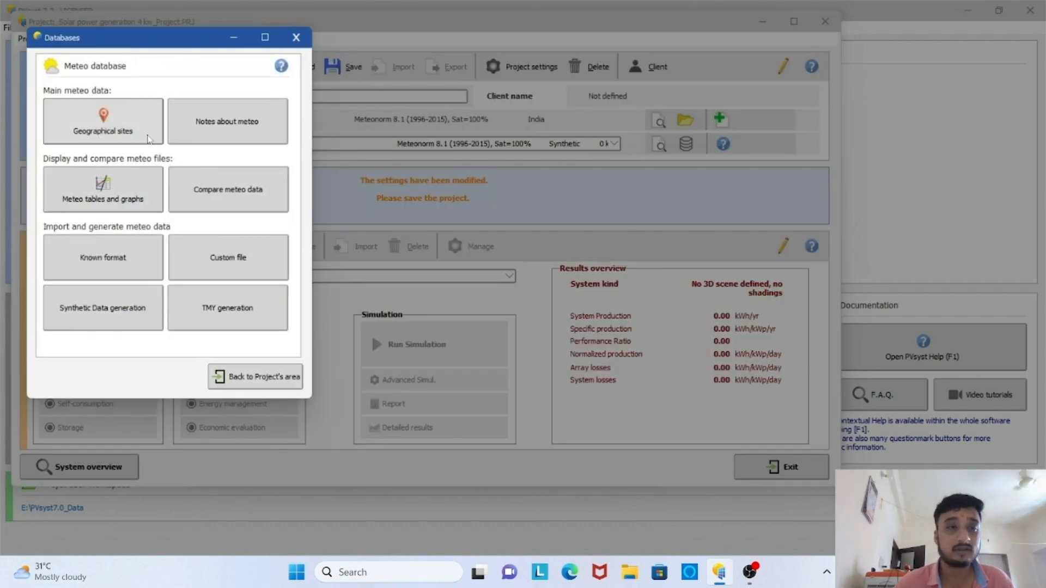
left_click(118, 129)
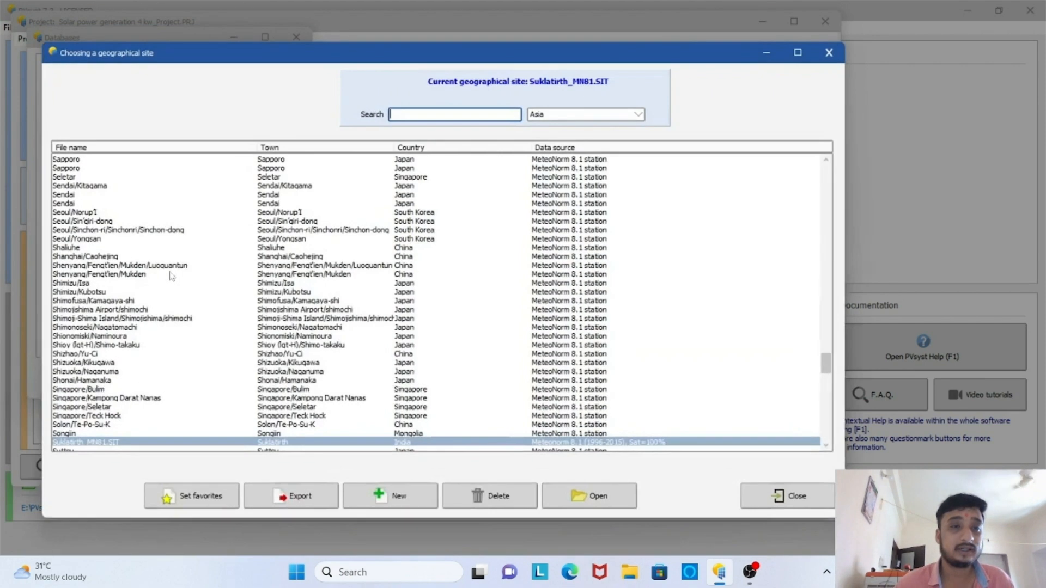
double_click(227, 442)
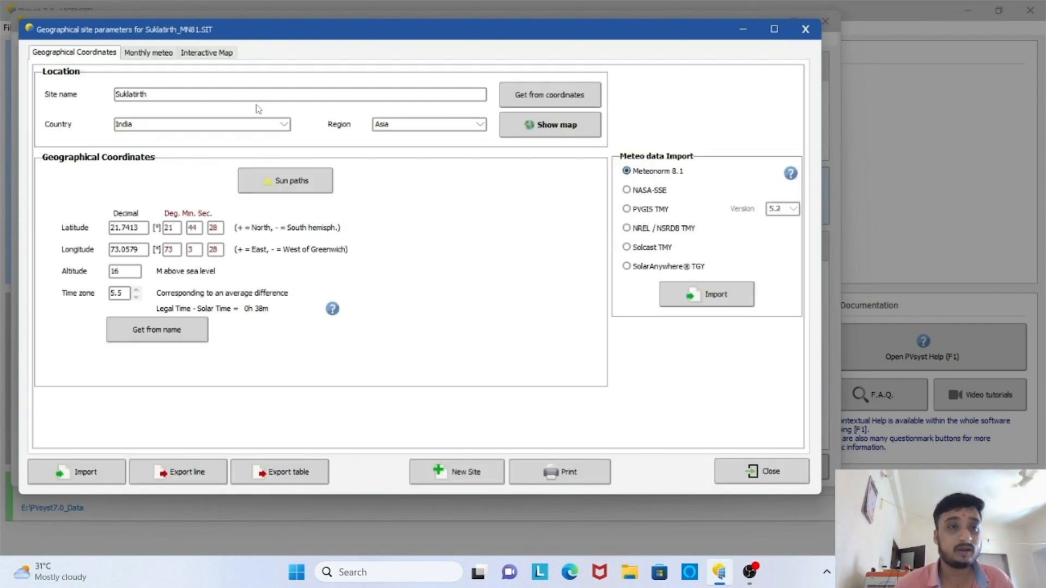
left_click(158, 52)
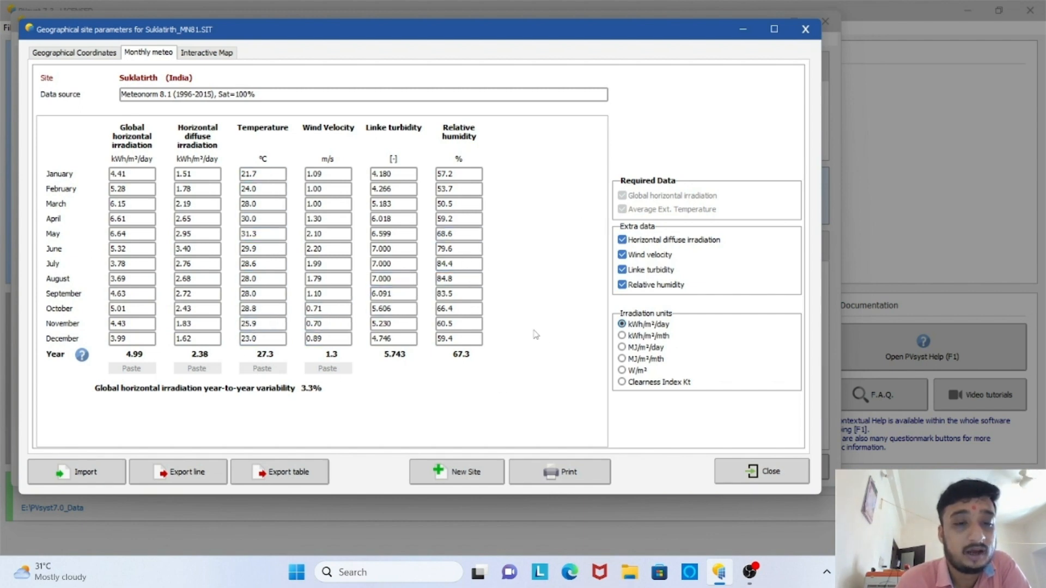
left_click(763, 471)
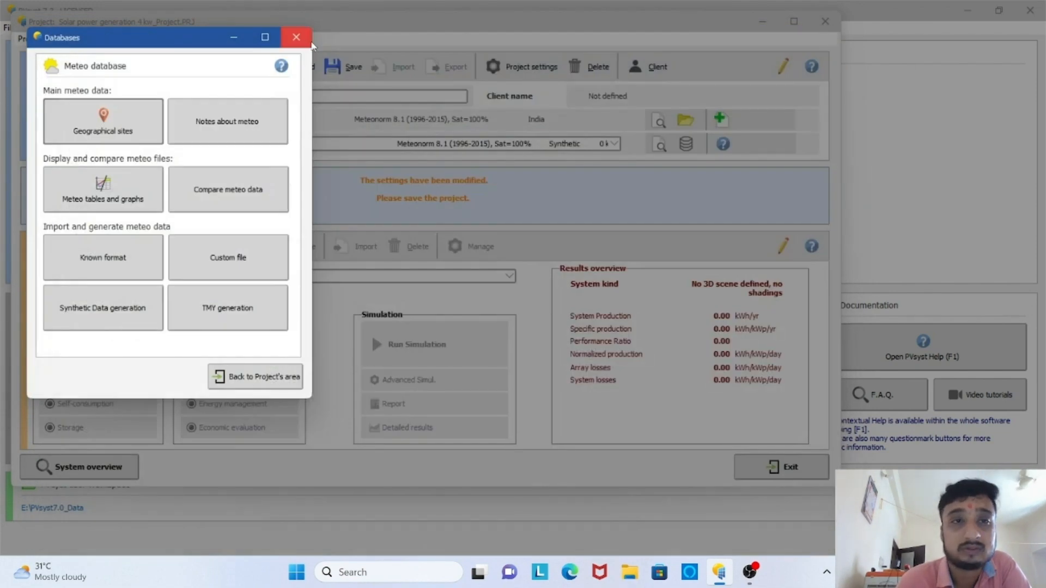
left_click(295, 37)
- Set the project's design temperatures to 25 °C for winter operation, 44 °C for usual operation under 1000 W/m² and 50 °C for summer operation
left_click(520, 66)
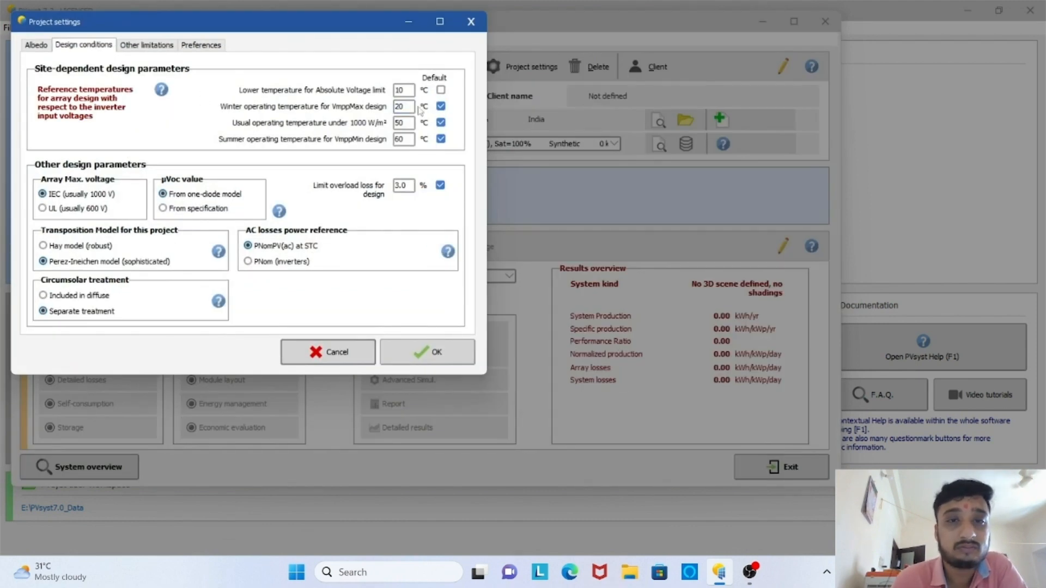
double_click(410, 108)
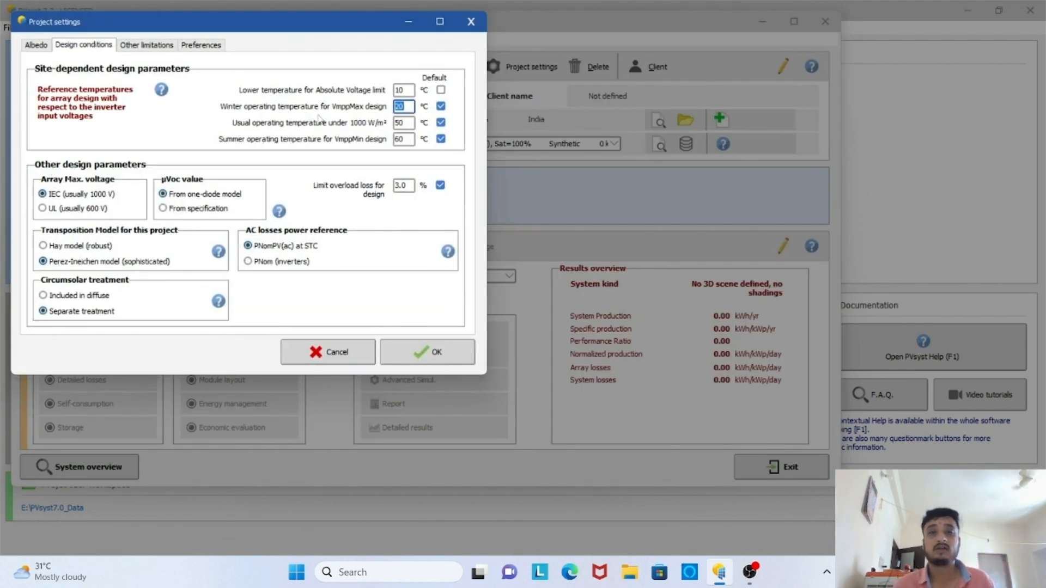
type("25")
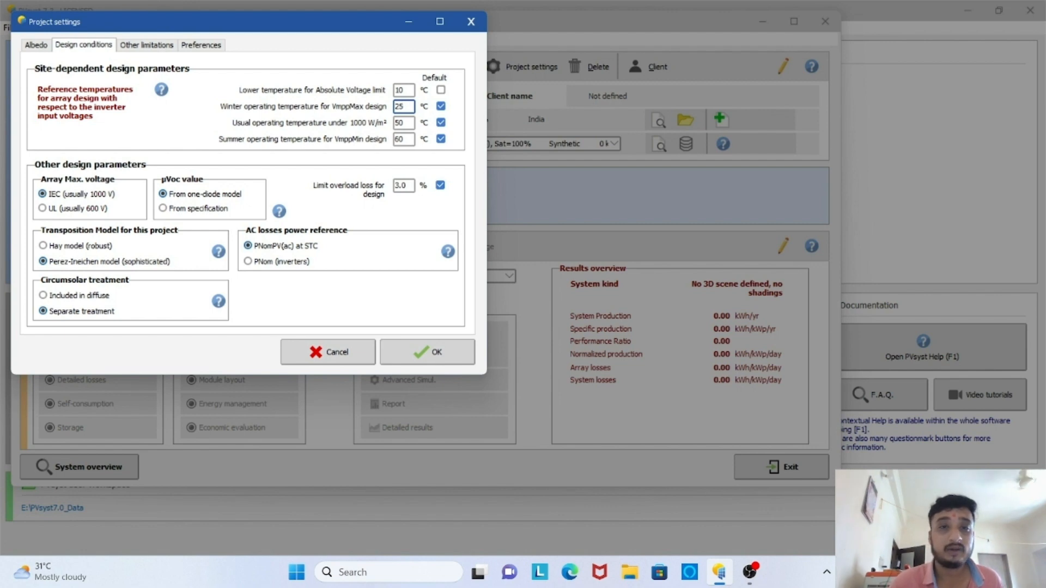
double_click(402, 123)
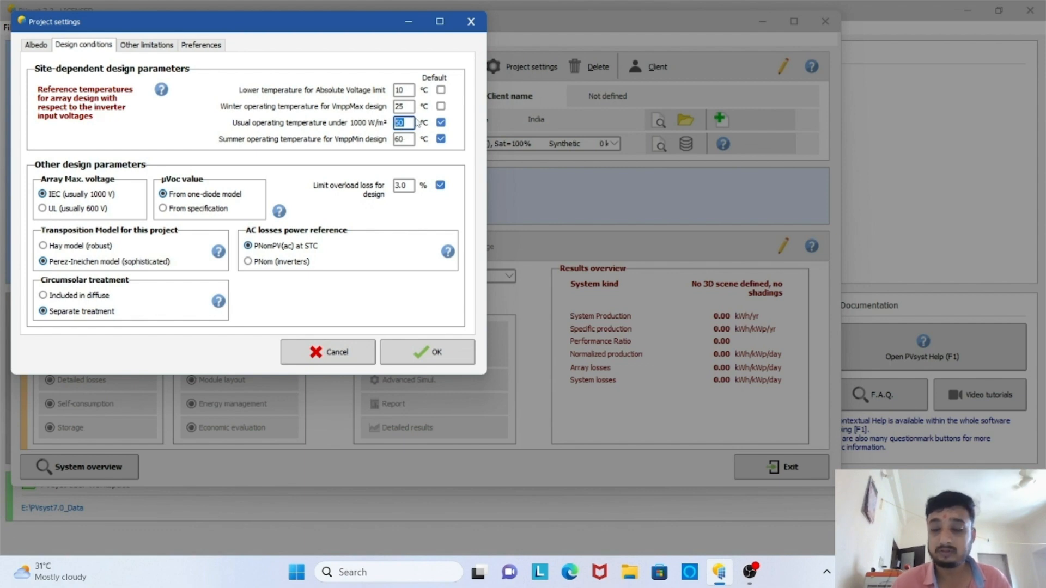
type("44")
key("Tab")
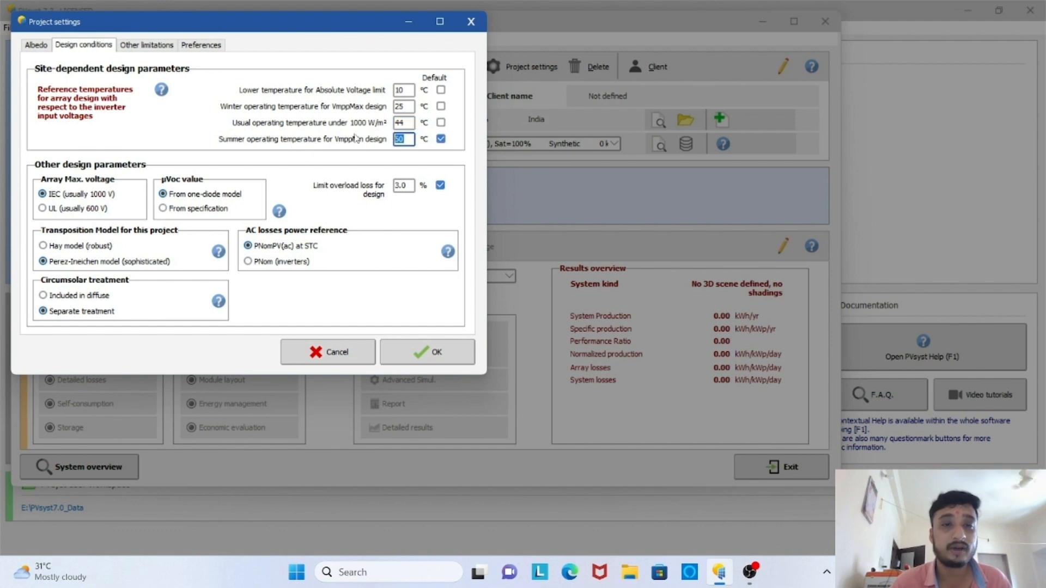
type("50")
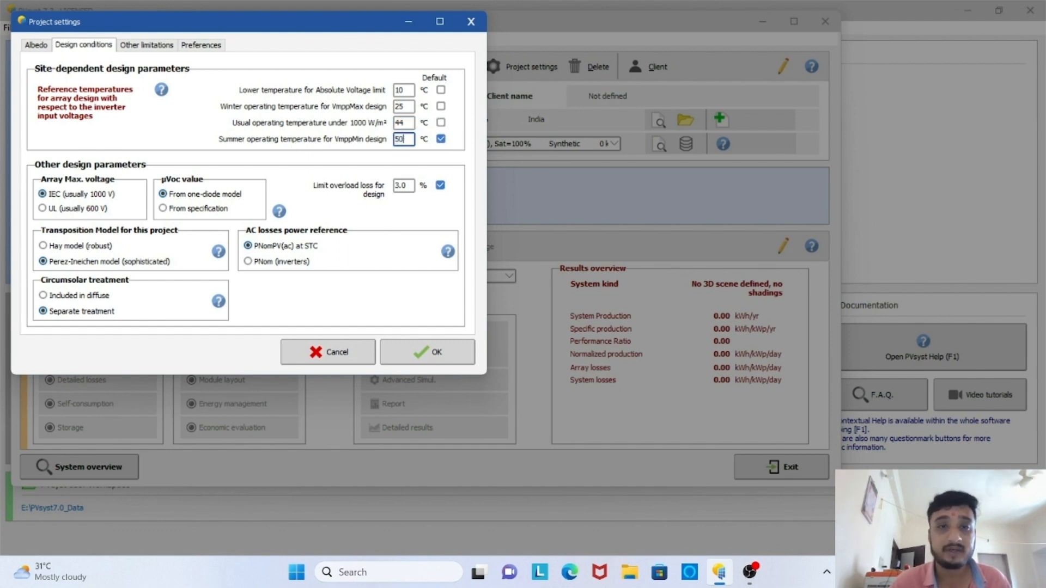
key("Return")
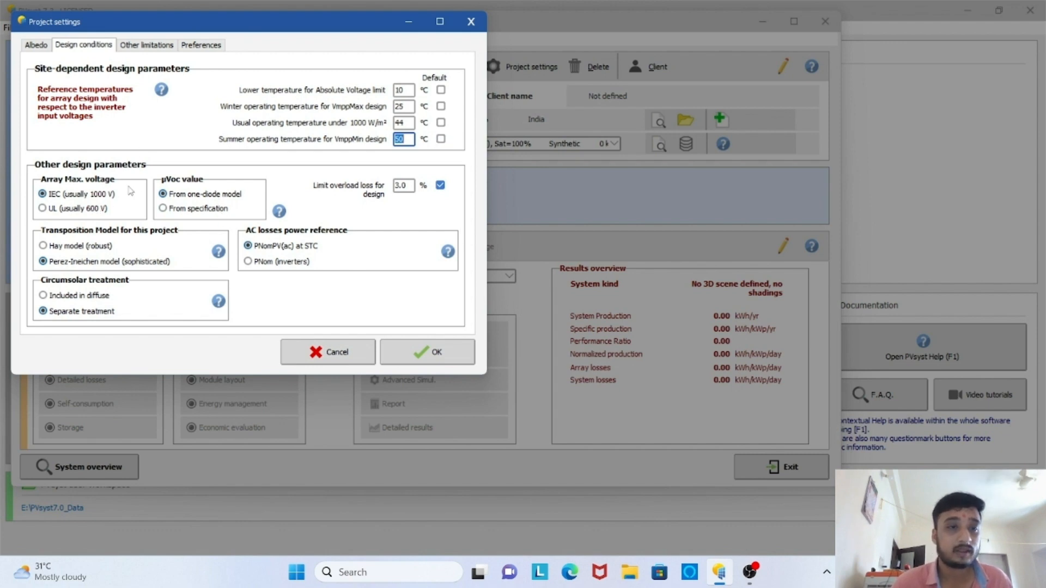
- Use the Hay transposition model and take the µVoc value from the specification, keeping the overload loss limit at 3.0 %
left_click(83, 246)
left_click(182, 209)
left_click(409, 186)
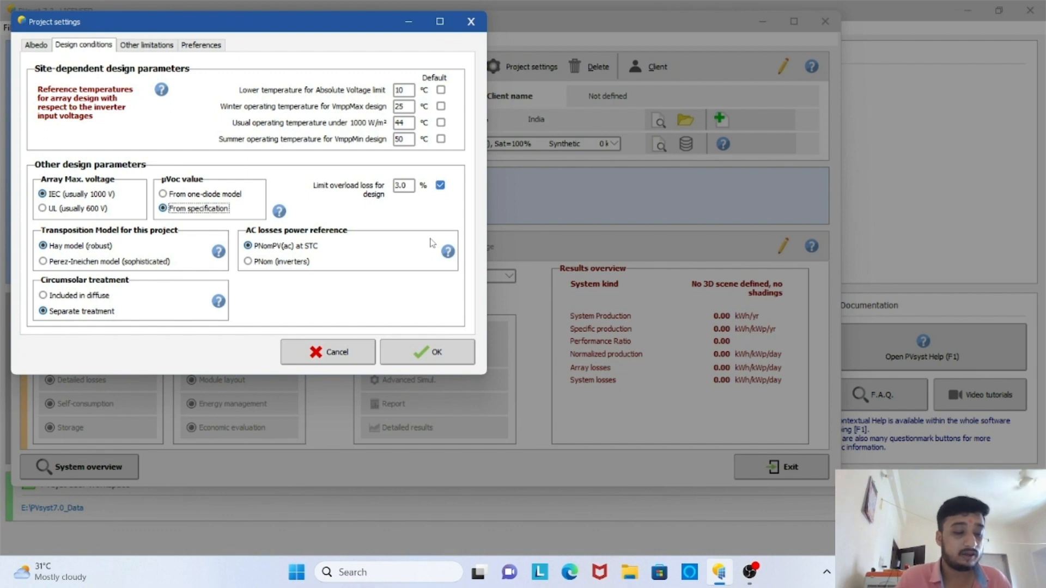
left_click(395, 190)
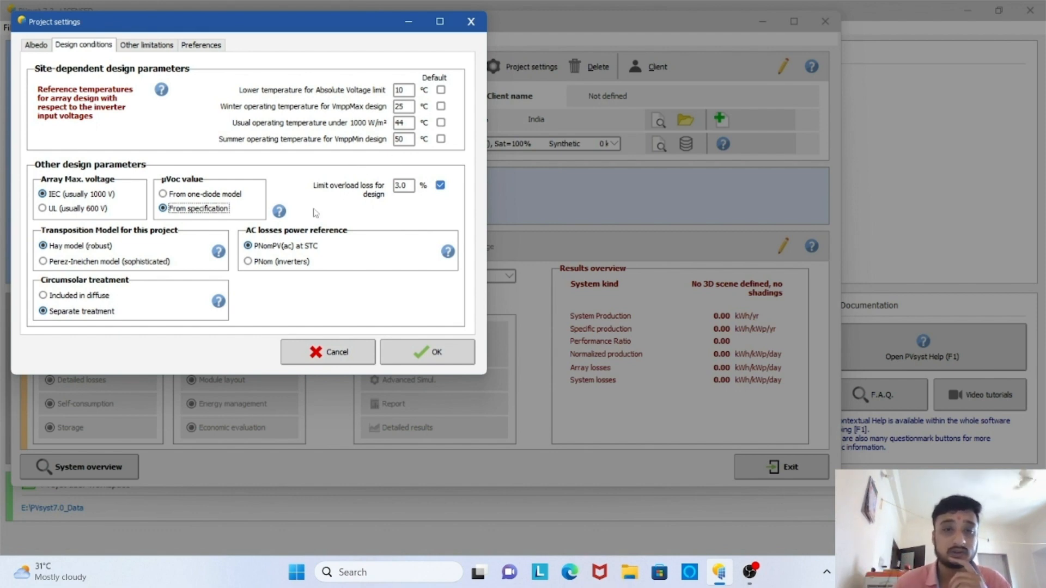
left_click(412, 185)
left_click(412, 185)
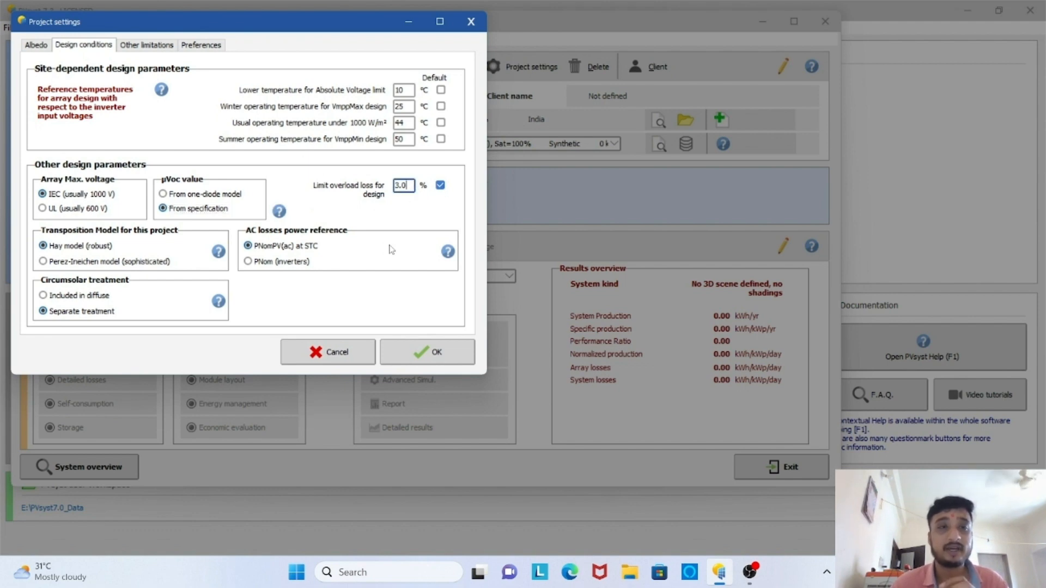
- Set the default maximum search area between project site and meteo to 5 km and save the modified project
left_click(161, 47)
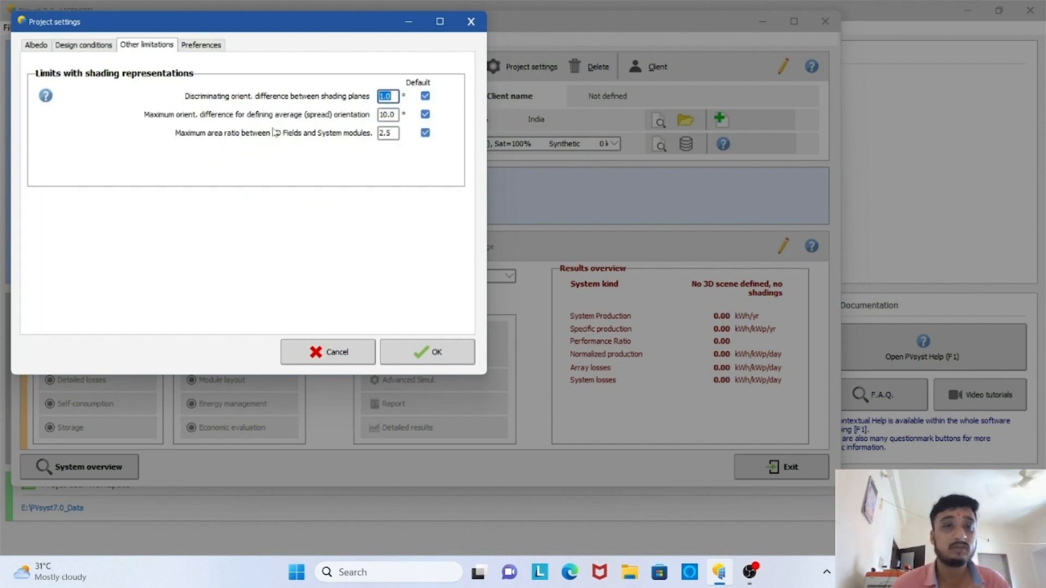
left_click(192, 44)
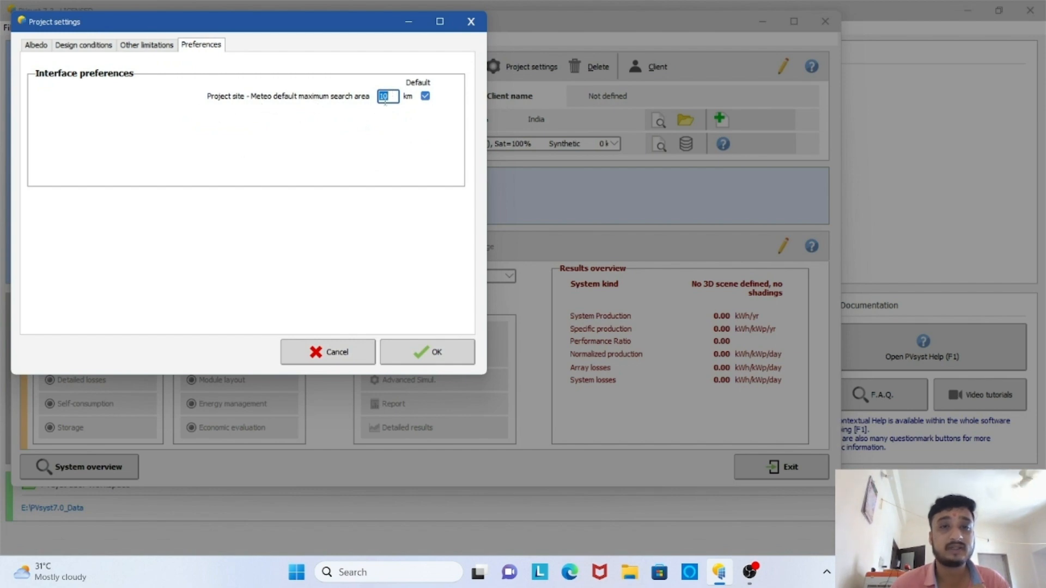
key("BackSpace")
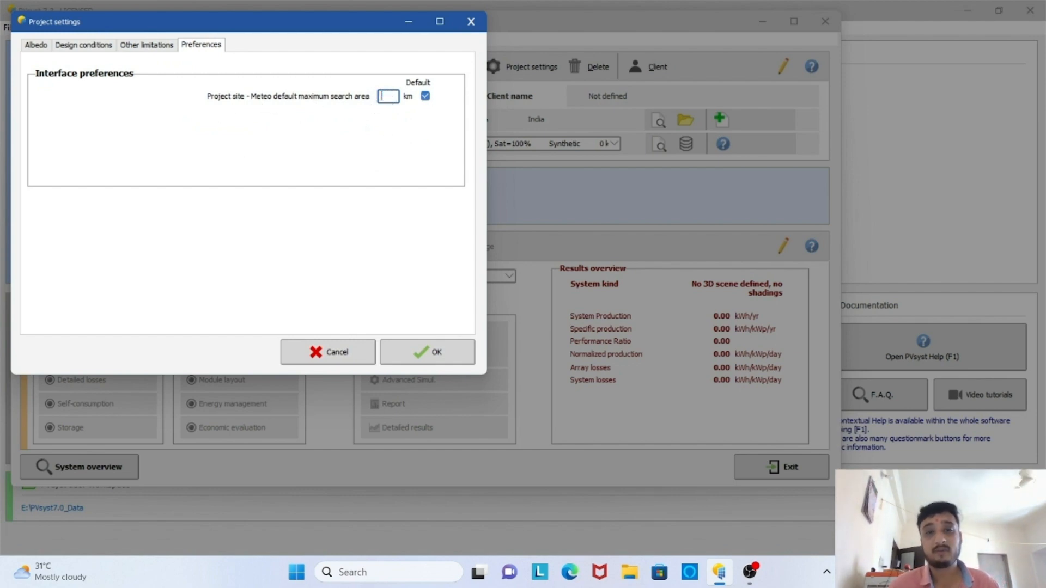
type("0")
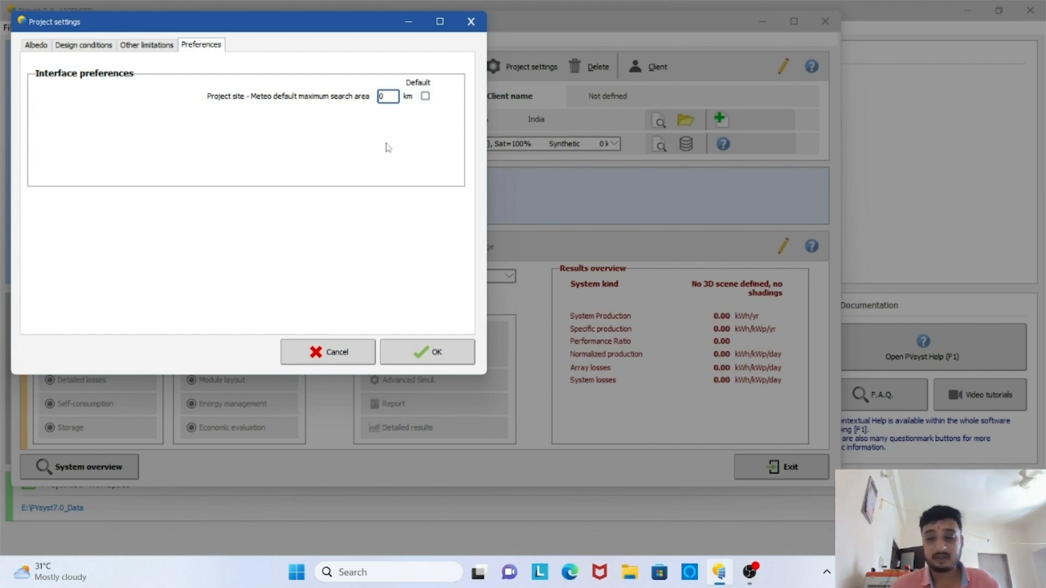
type("5")
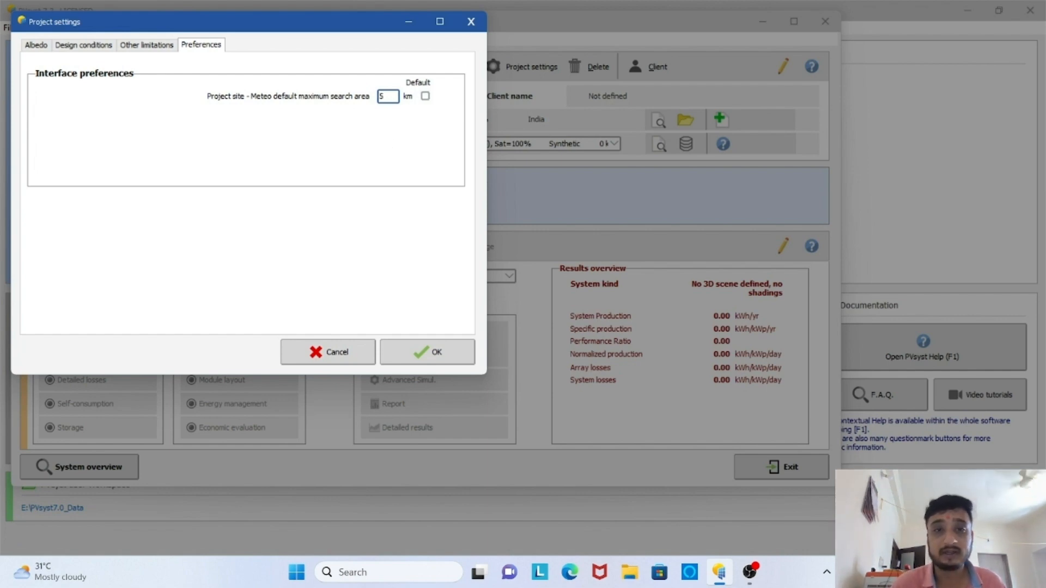
left_click(414, 363)
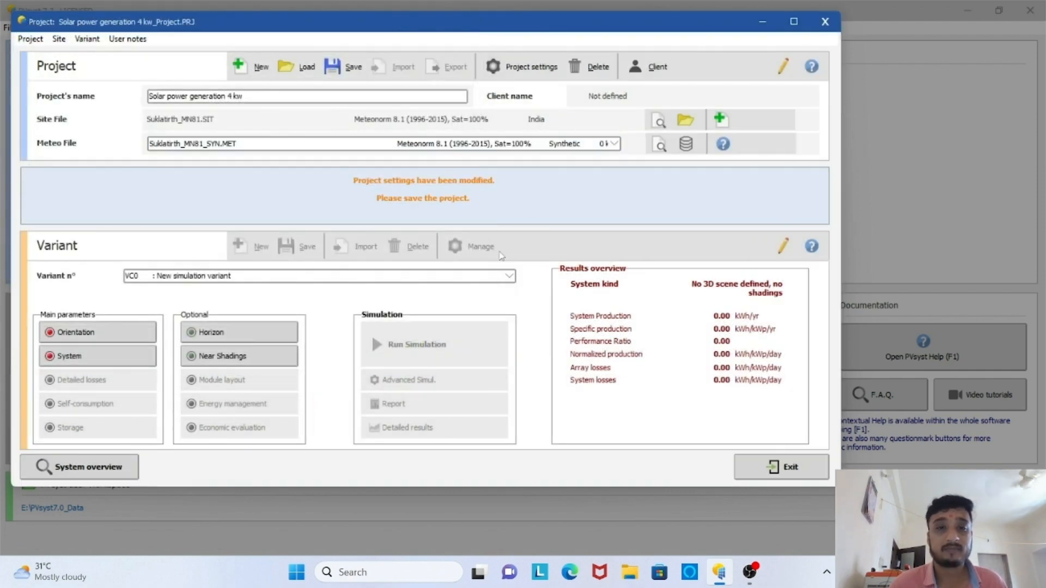
left_click(349, 66)
left_click(419, 344)
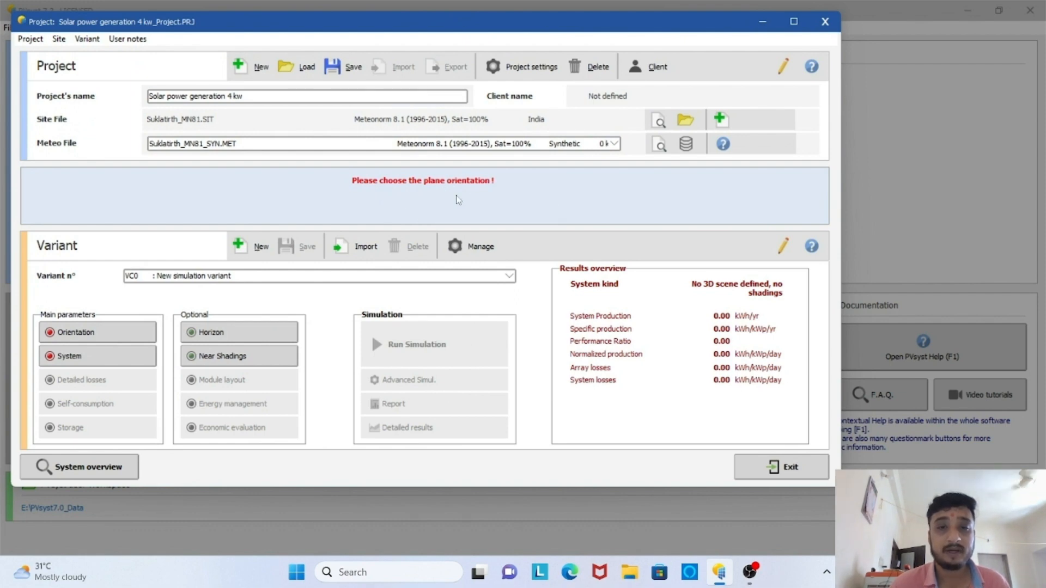
- Define the variant's orientation as a fixed tilted plane with a 27° tilt, keeping the azimuth at 0°
left_click(125, 331)
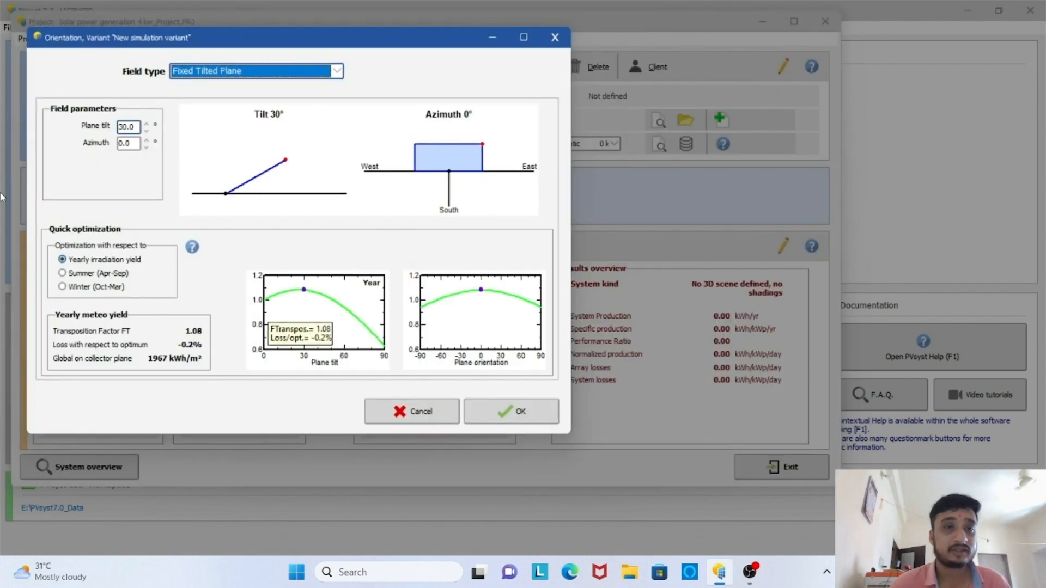
left_click(337, 71)
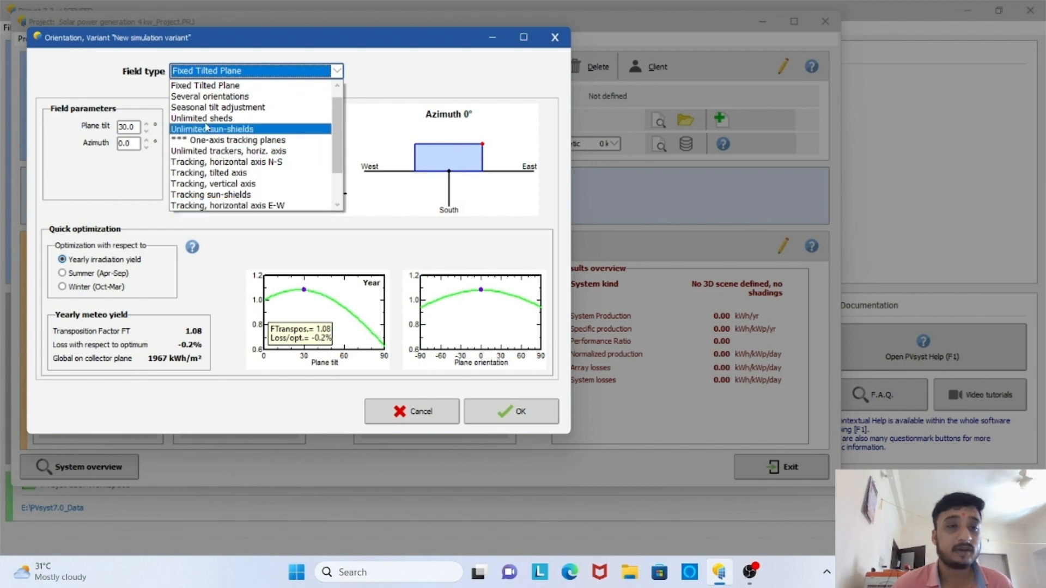
left_click(268, 86)
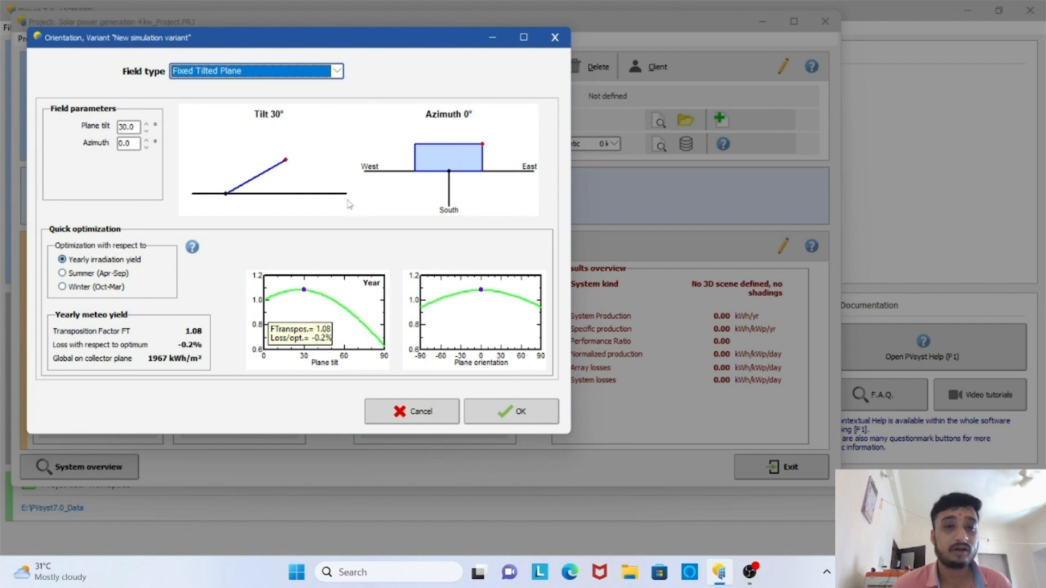
left_click(134, 126)
double_click(134, 126)
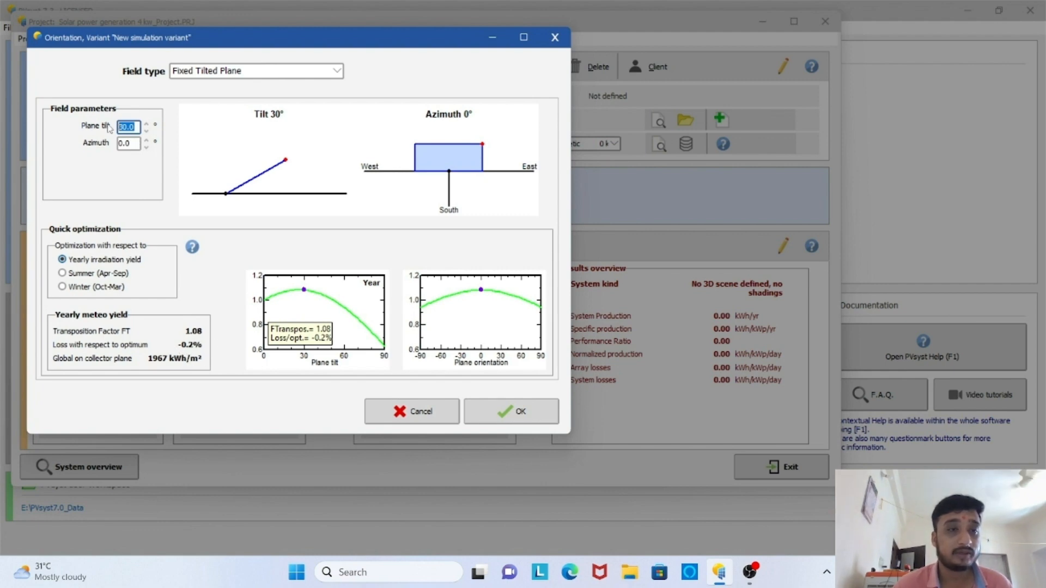
type("27")
key("Return")
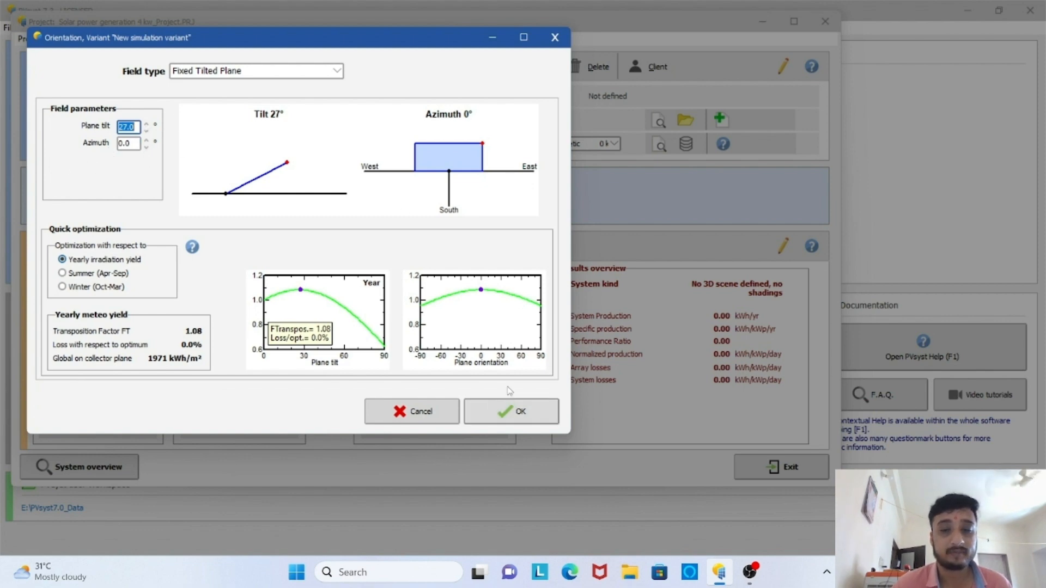
left_click(511, 409)
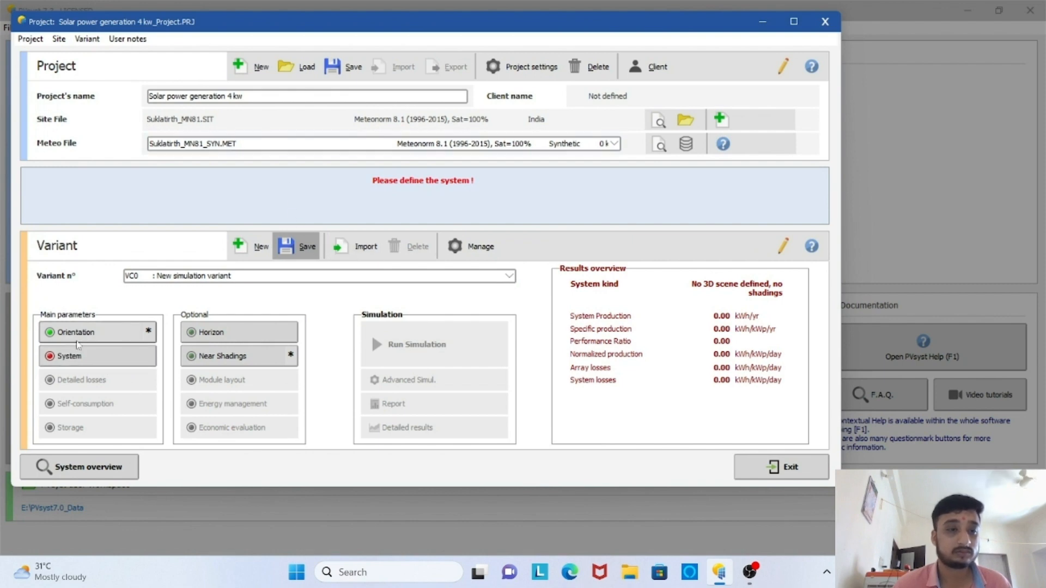
- Start the grid system definition and set the sub-array's planned power to 4 kWp
left_click(84, 363)
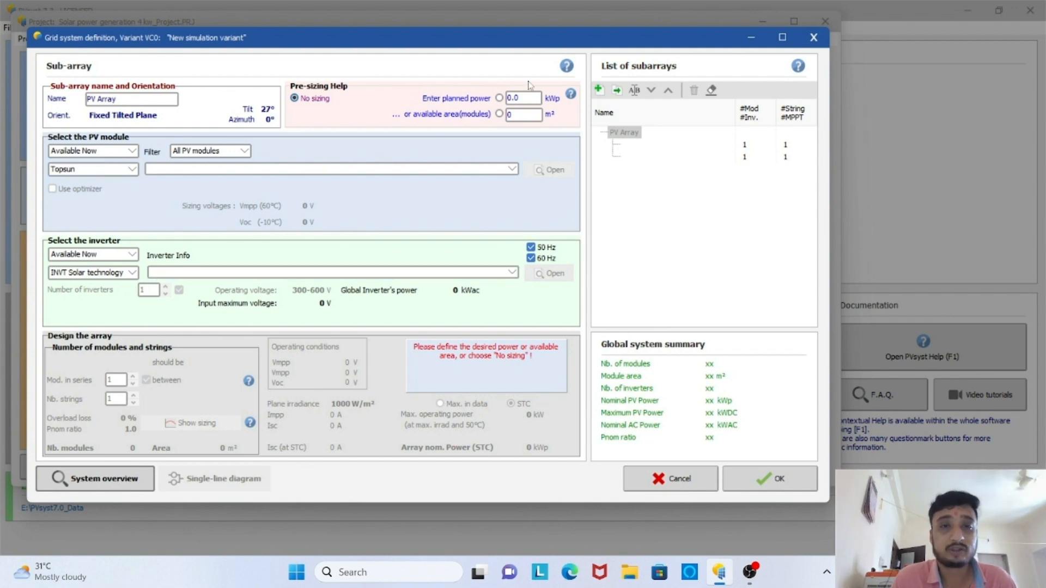
left_click(522, 98)
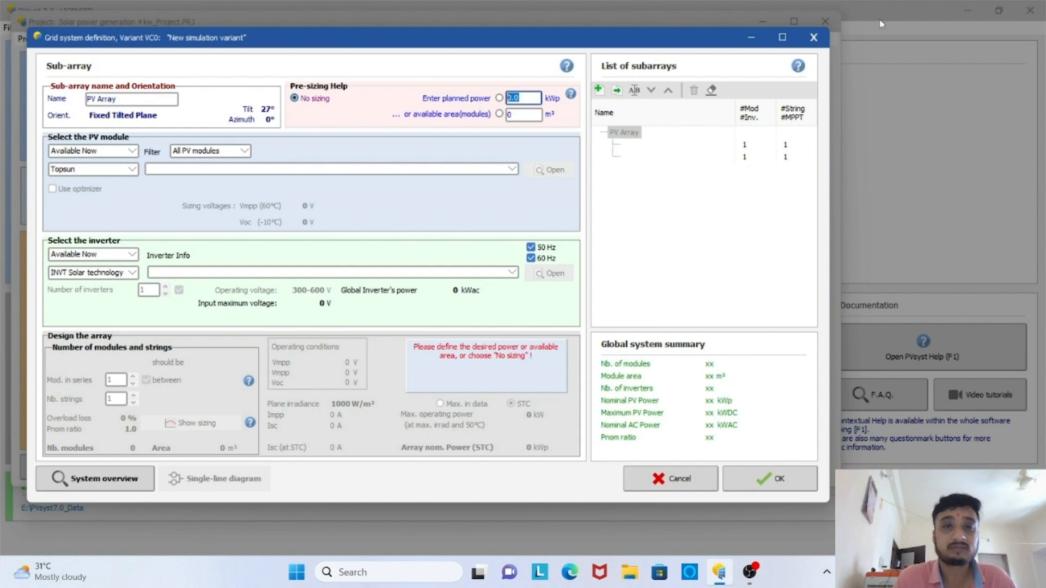
type("4")
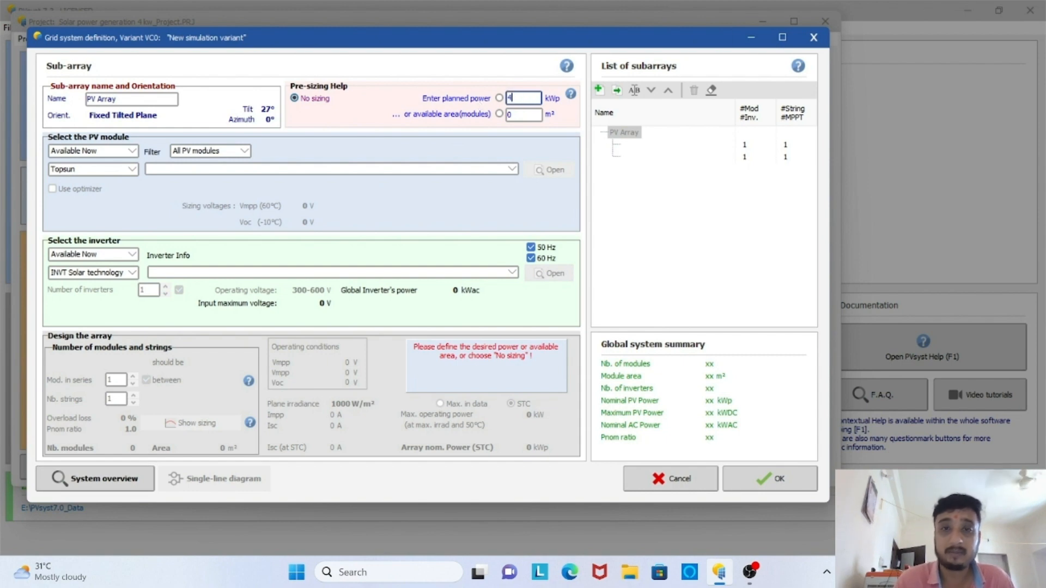
key("Return")
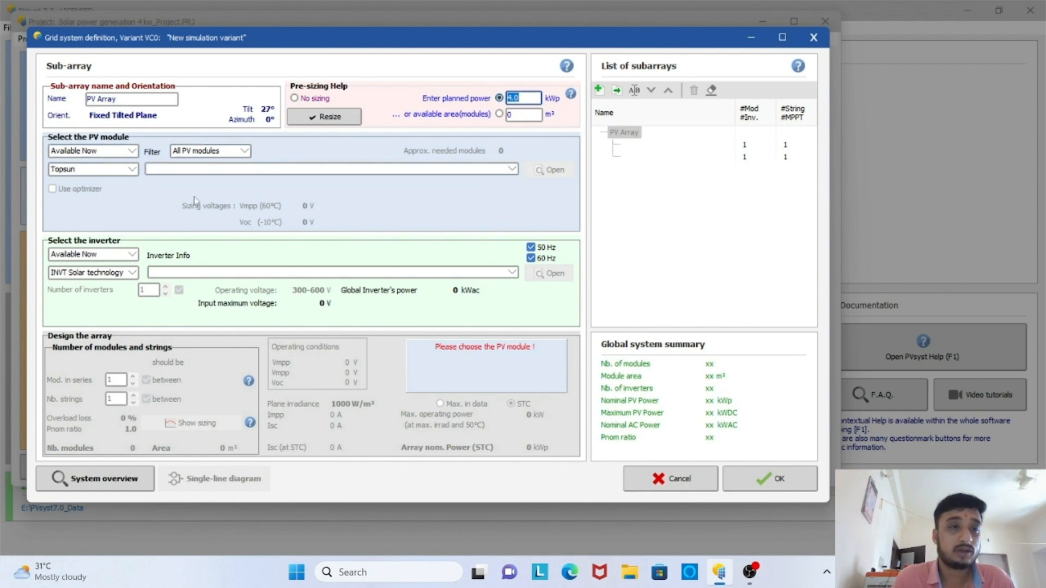
- Choose the Topsun TS-S300 300 Wp Si-mono module for the PV array
left_click(90, 169)
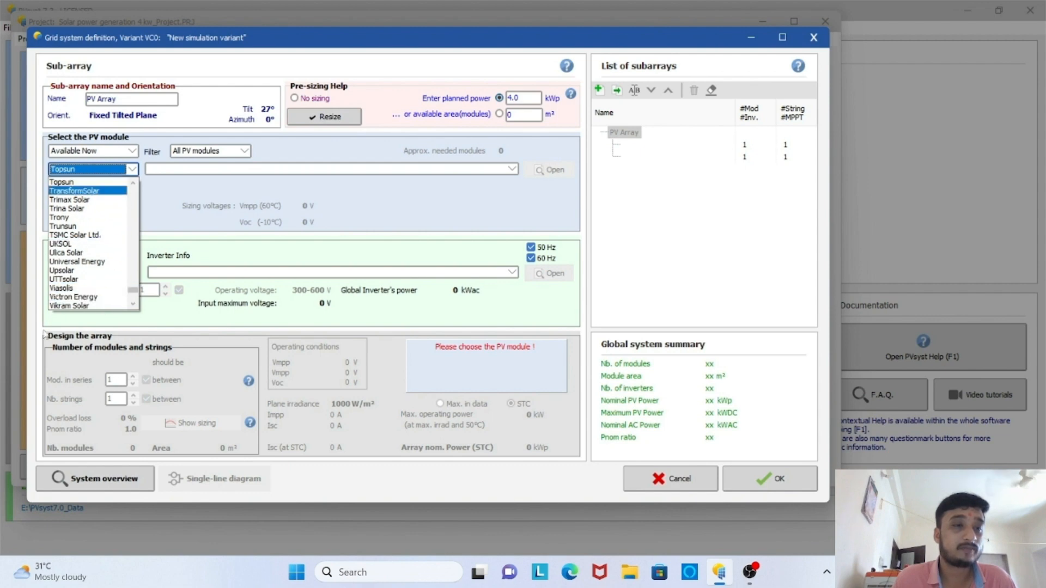
left_click(89, 183)
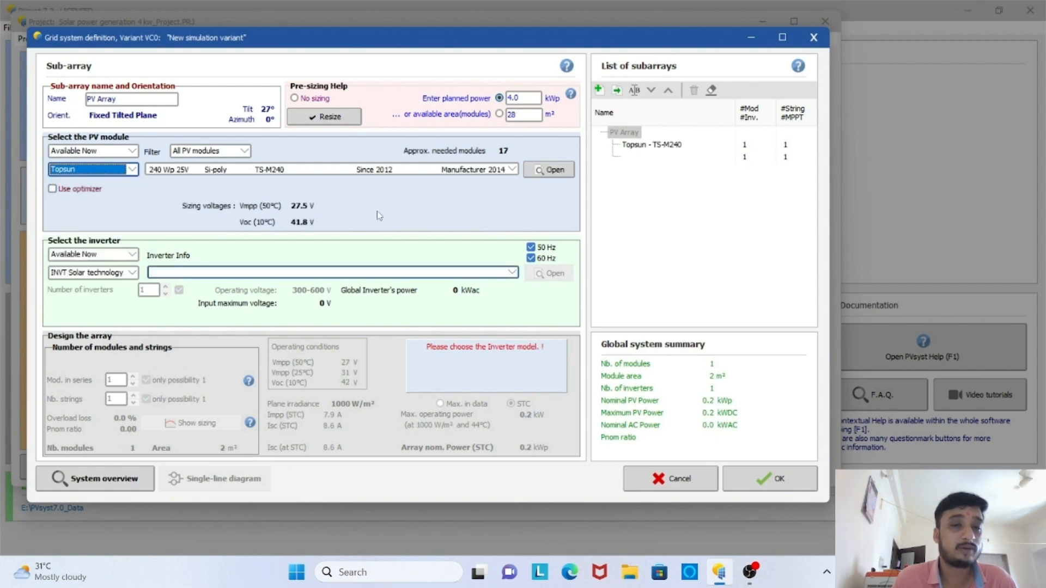
left_click(396, 170)
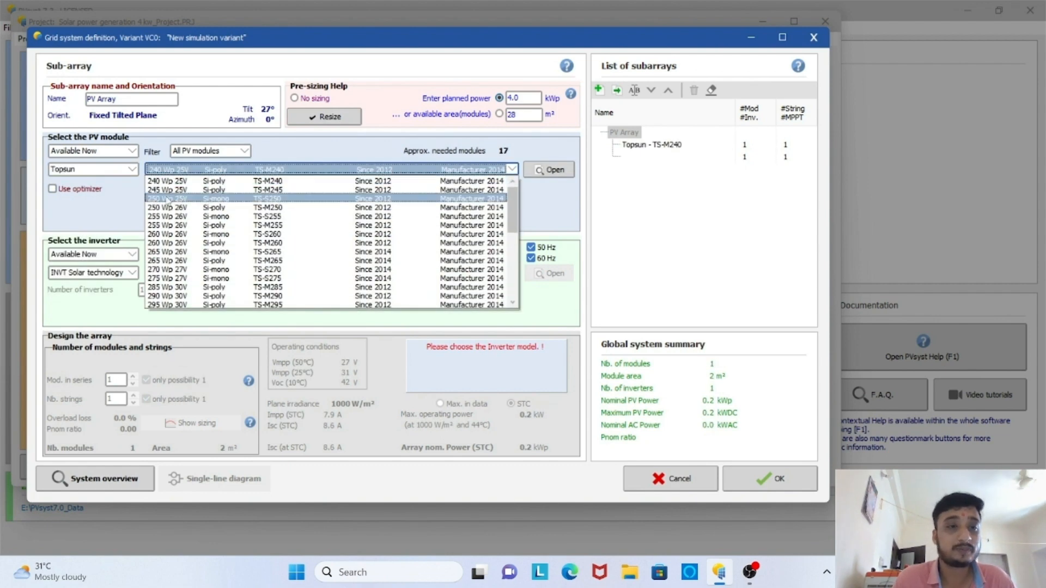
scroll(180, 300, "down", 2)
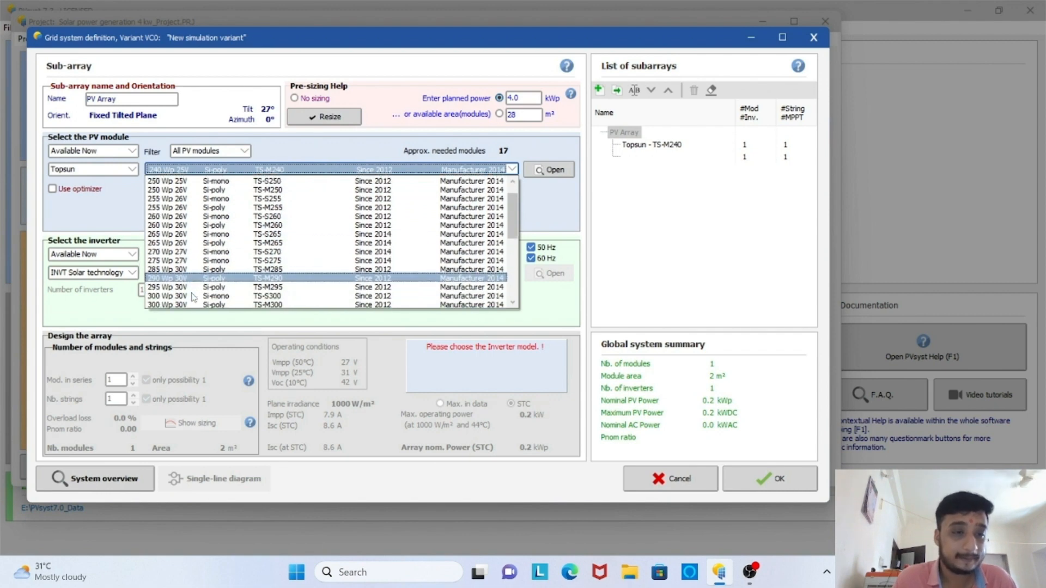
left_click(197, 297)
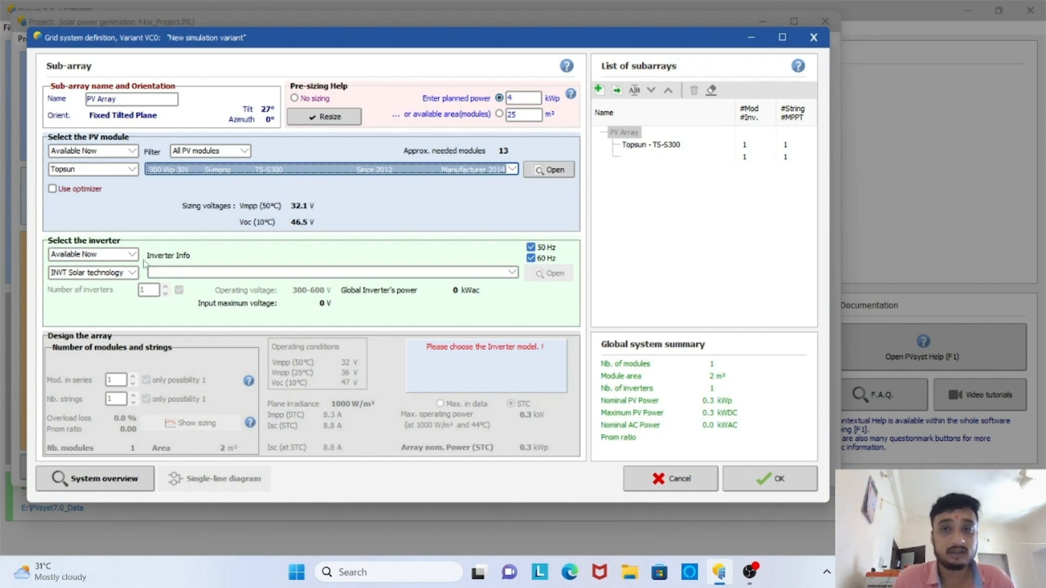
- Choose the INVT Solar technology MG4KTL-2M 4 kW inverter with 2 MPPT, 50/60 Hz, for the array
left_click(485, 271)
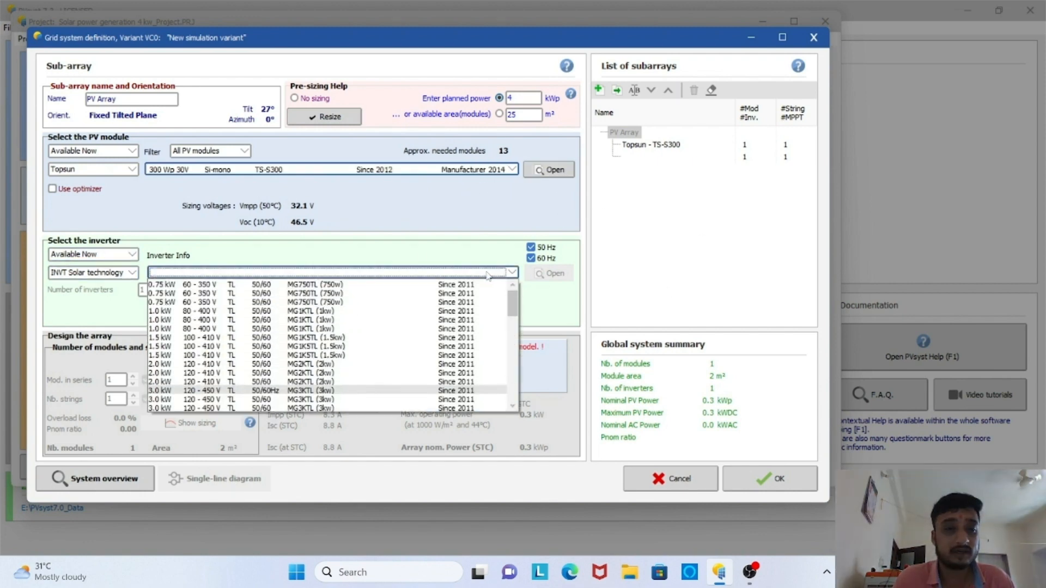
scroll(255, 329, "down", 4)
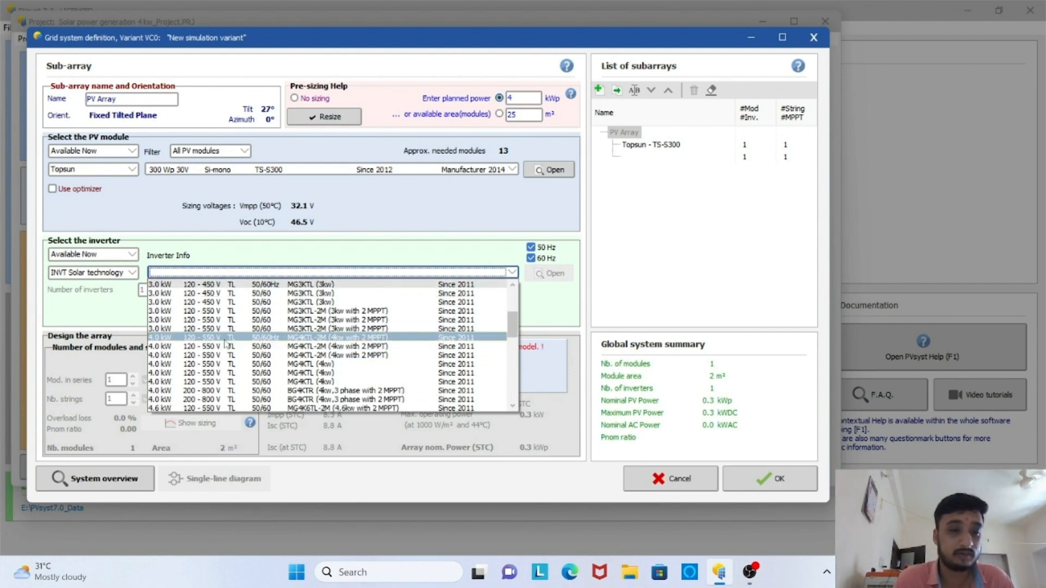
left_click(225, 338)
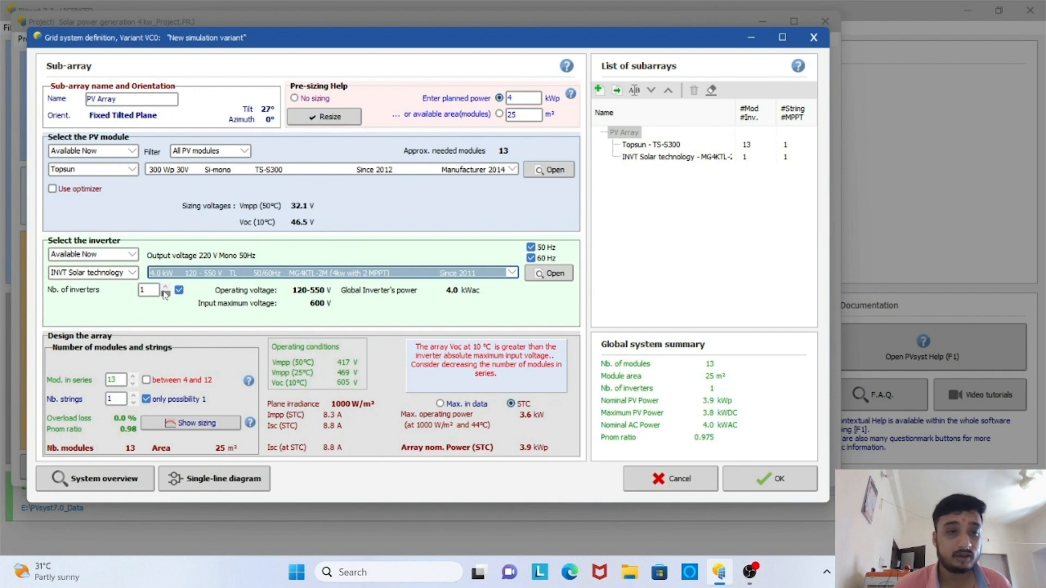
- Design the array with one inverter and 2 strings of 7 modules in series, and accept the system definition
left_click(146, 398)
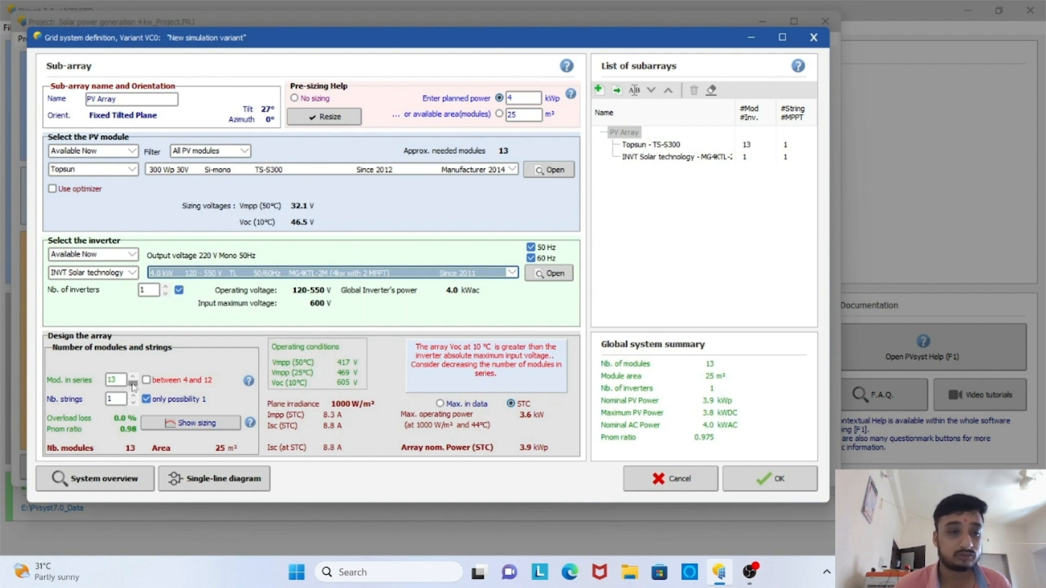
left_click(165, 287)
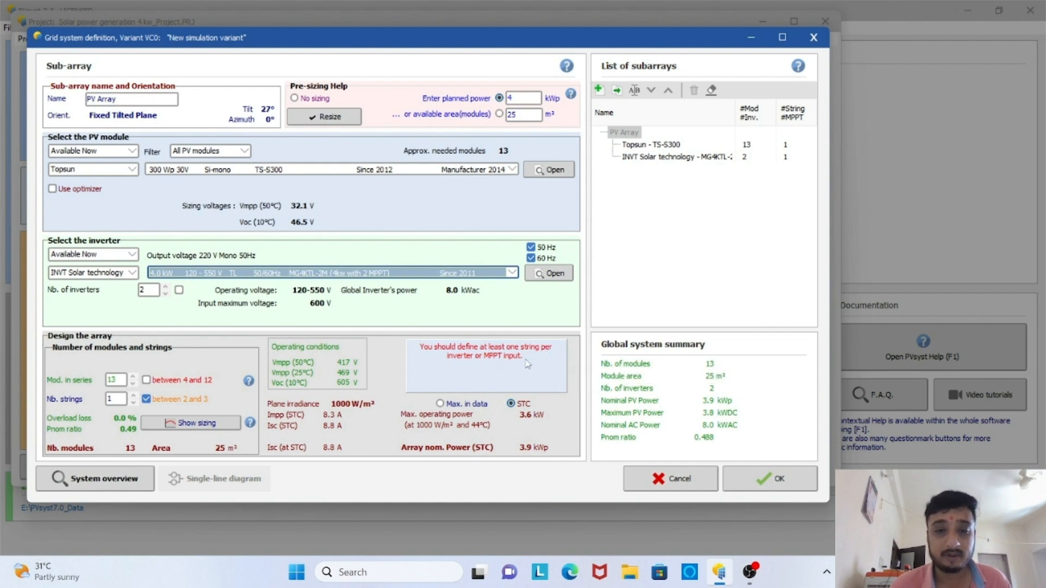
left_click(165, 293)
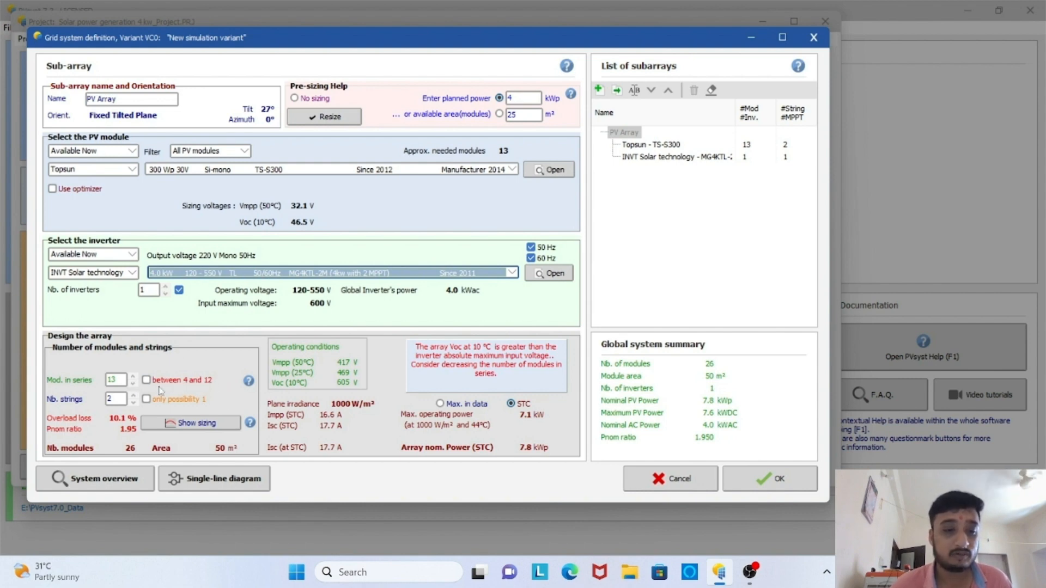
left_click(133, 384)
left_click(133, 384)
left_click(134, 384)
left_click(133, 384)
left_click(133, 384)
left_click(133, 384)
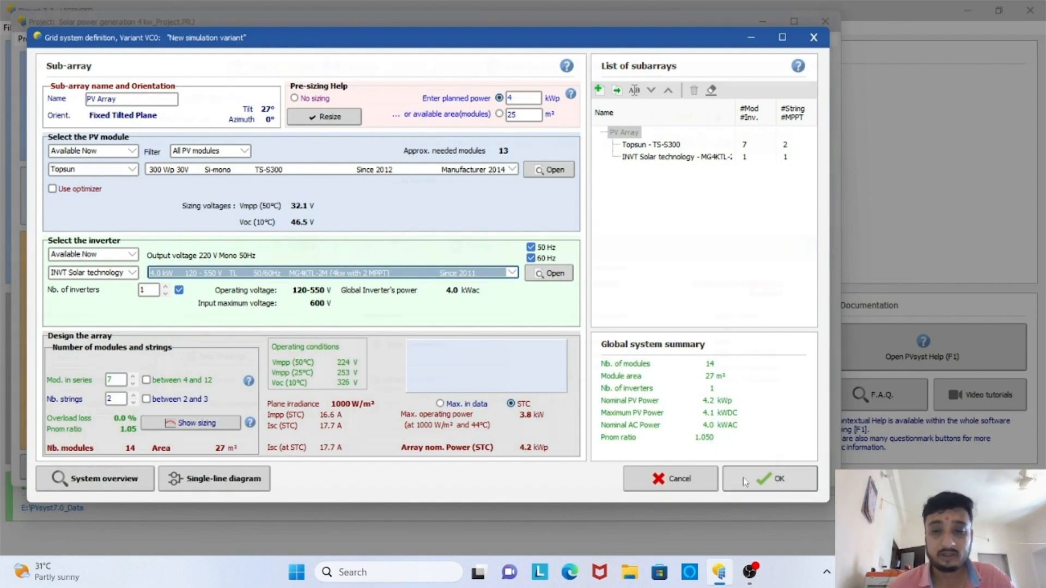
left_click(761, 477)
- In the detailed losses, set the thermal loss default to "Free" mounted modules with air circulation
left_click(71, 380)
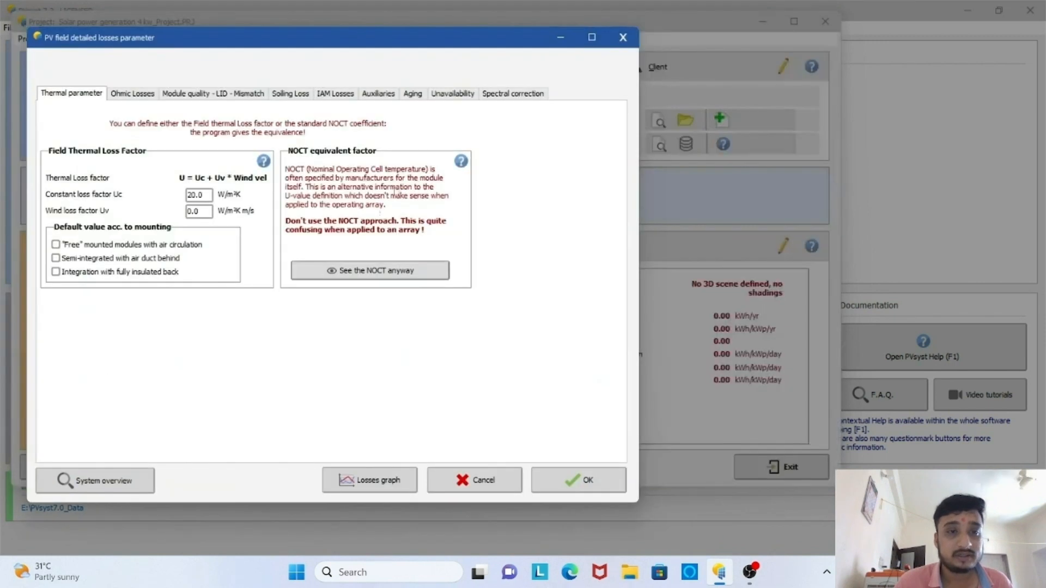
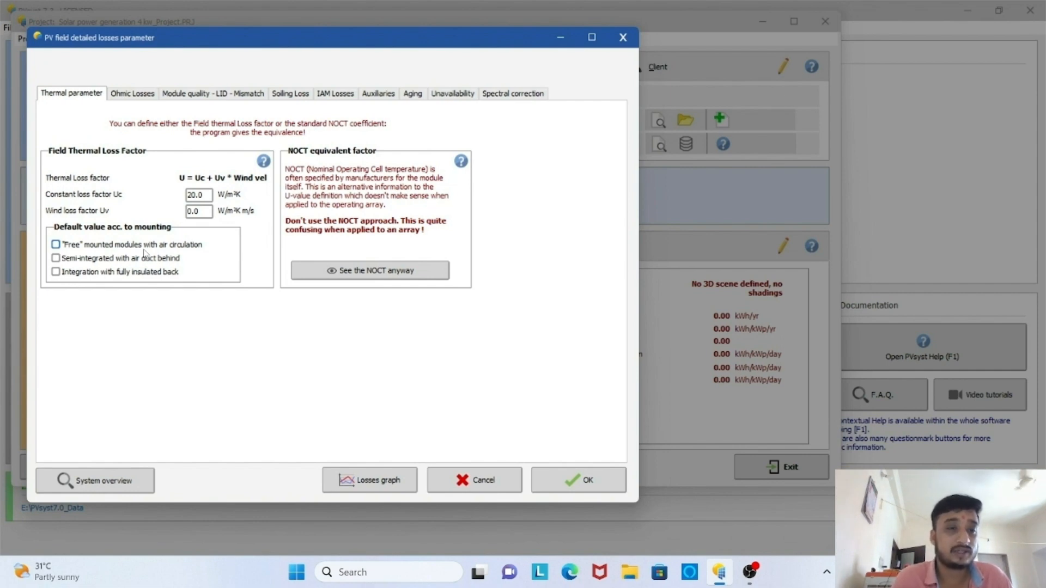
left_click(130, 244)
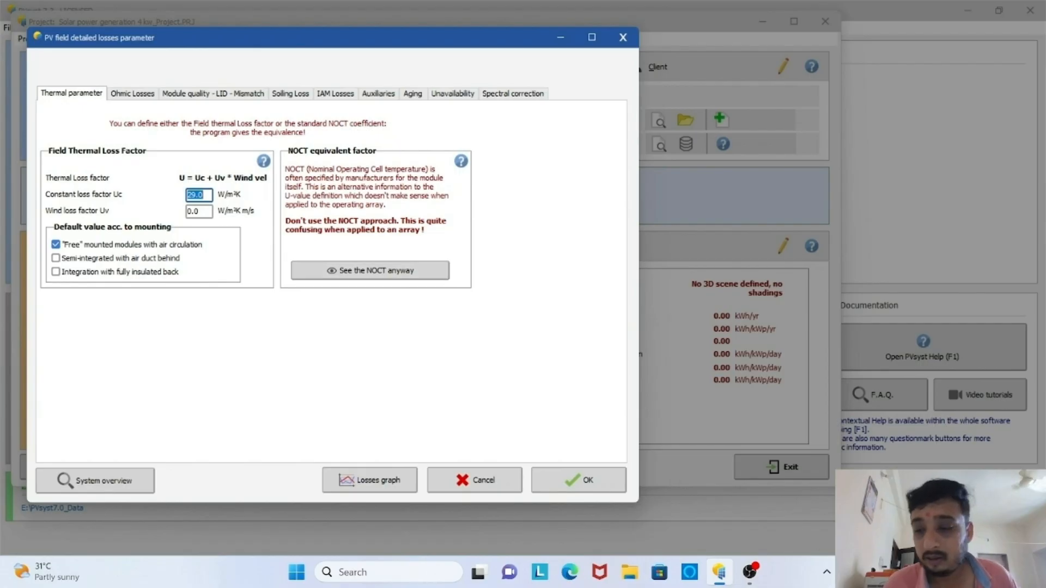
left_click(923, 572)
left_click(991, 446)
- In the detailed DC ohmic loss computation, set the main box to inverter circuit to 20 m of 6 mm² wire
left_click(115, 90)
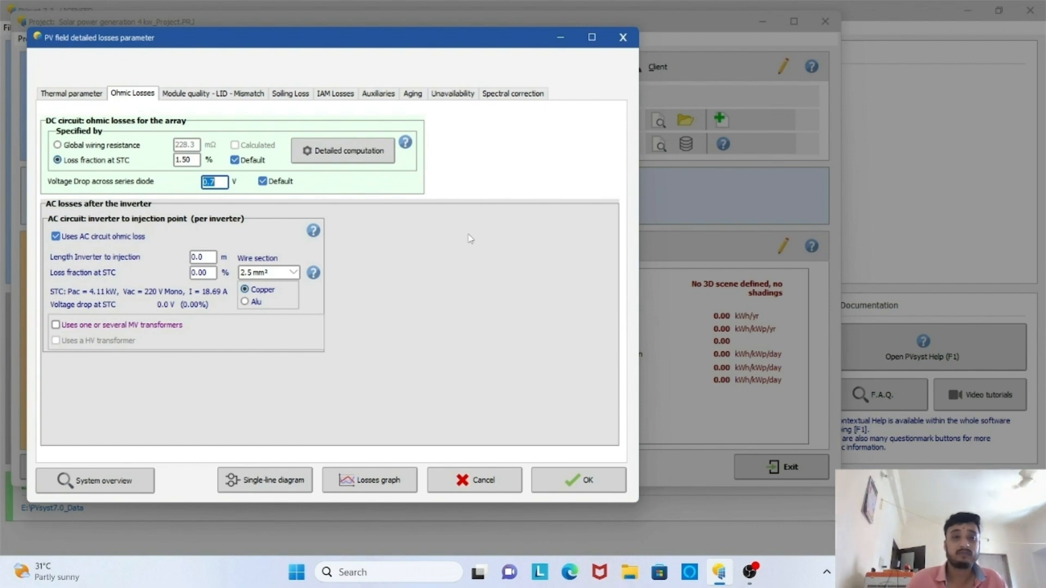
left_click(349, 151)
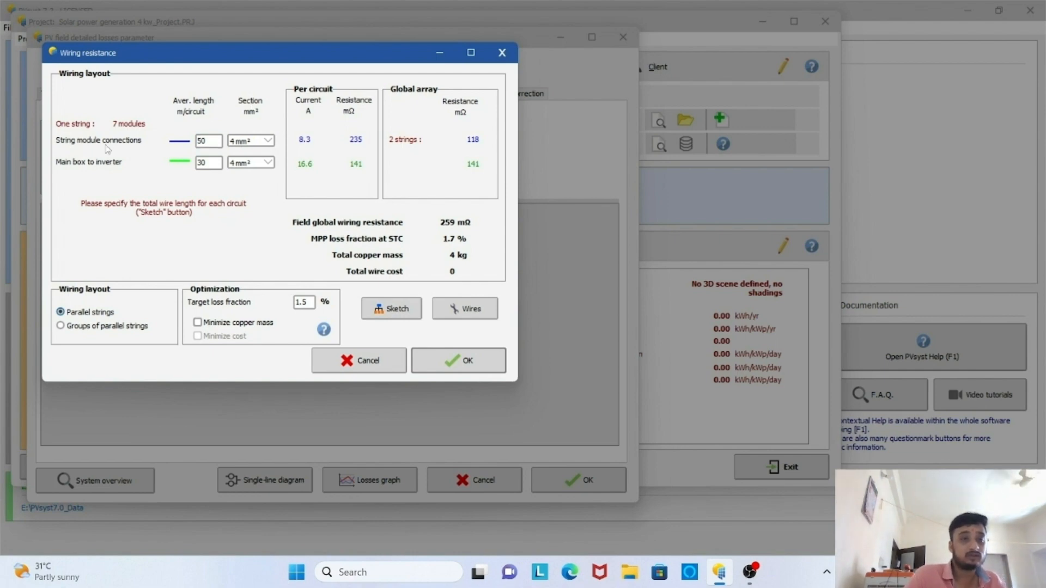
left_click(214, 159)
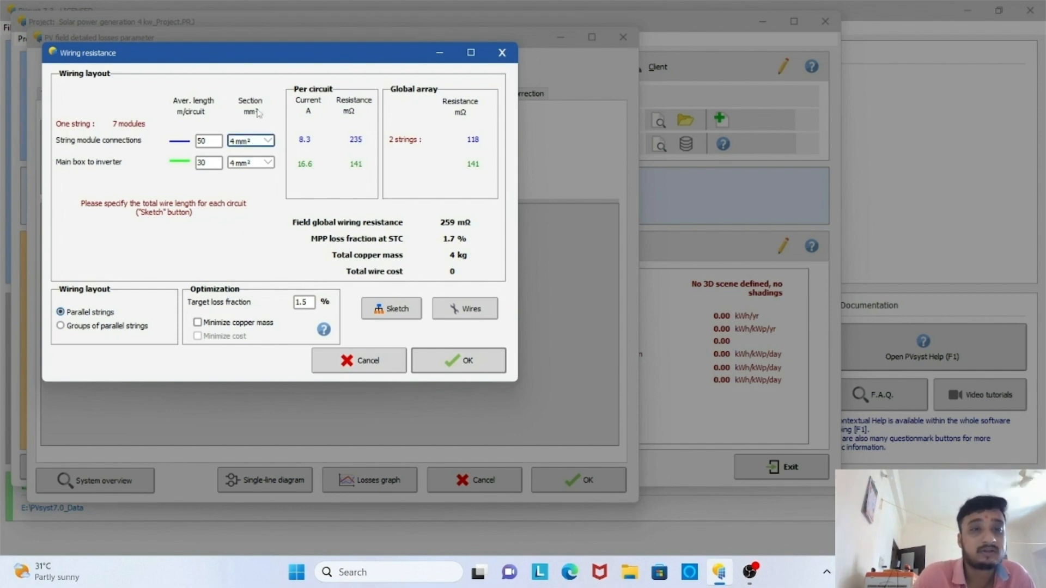
double_click(207, 140)
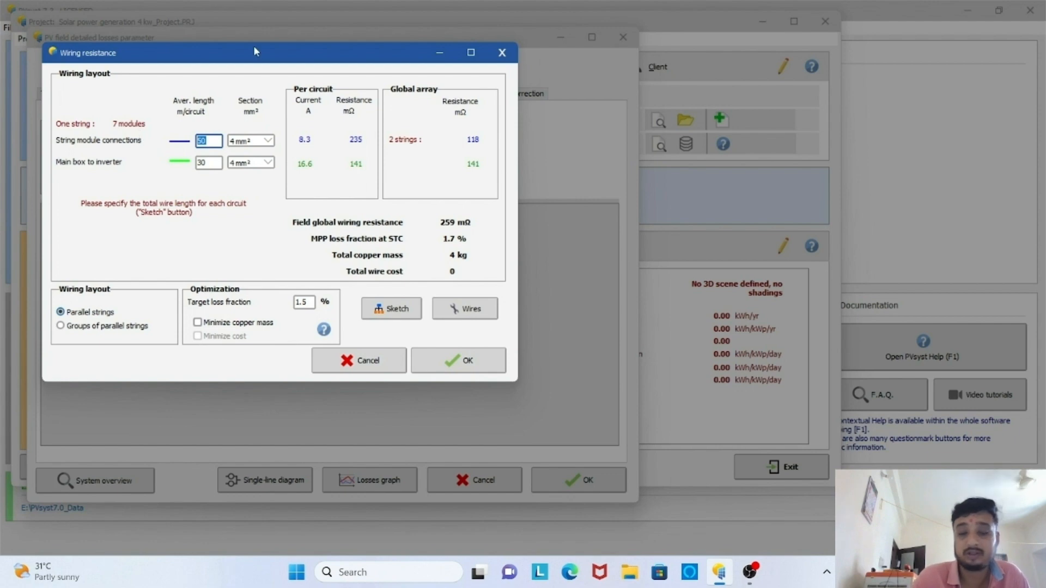
left_click(210, 142)
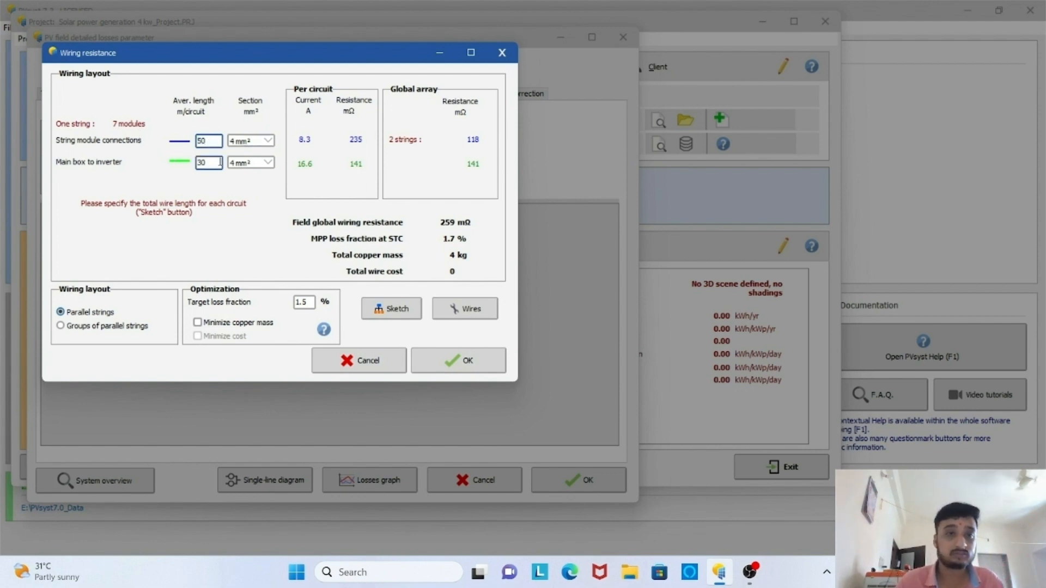
left_click(246, 165)
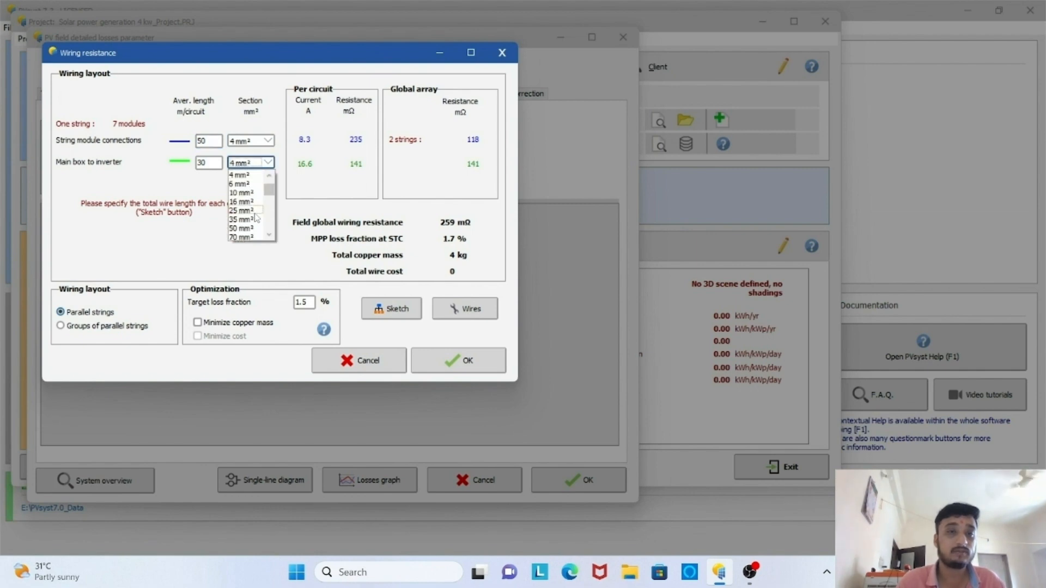
left_click(245, 185)
left_click_drag(213, 163, 169, 206)
type("20")
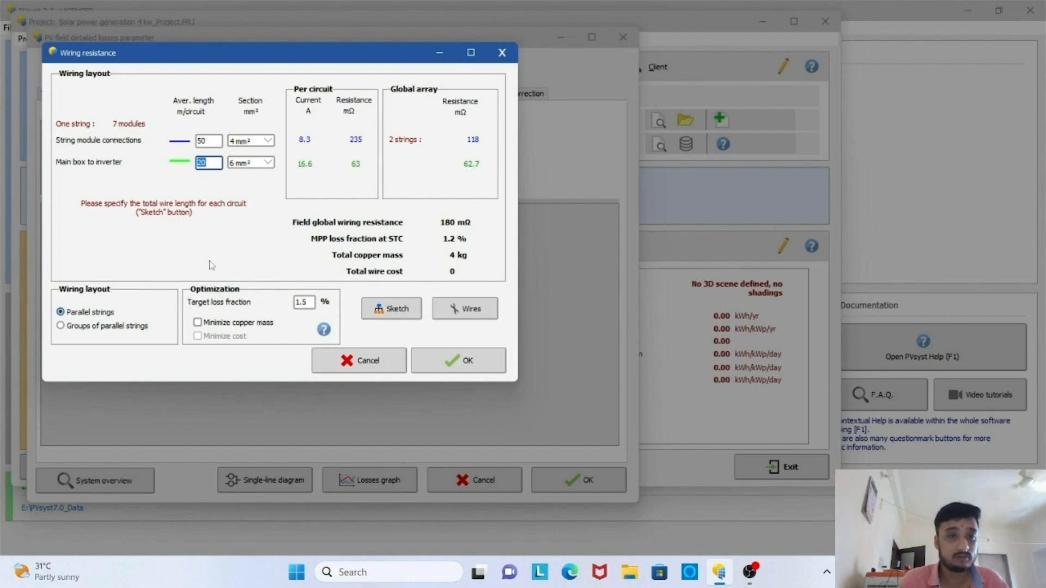
- View the sketch of the parallel string wiring, return to its parameters and accept the wiring resistance computation
left_click(390, 305)
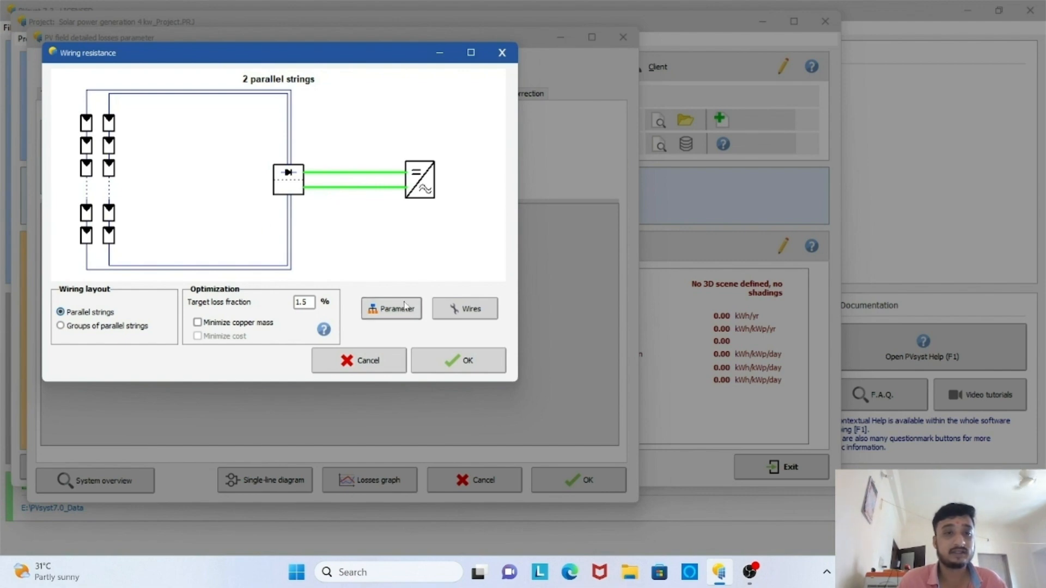
left_click(404, 306)
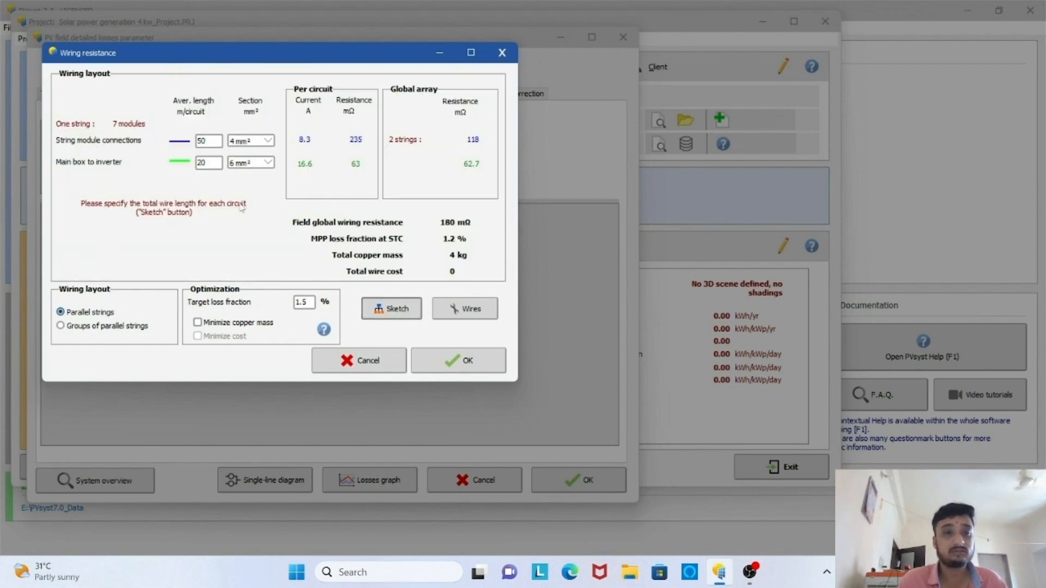
left_click(459, 361)
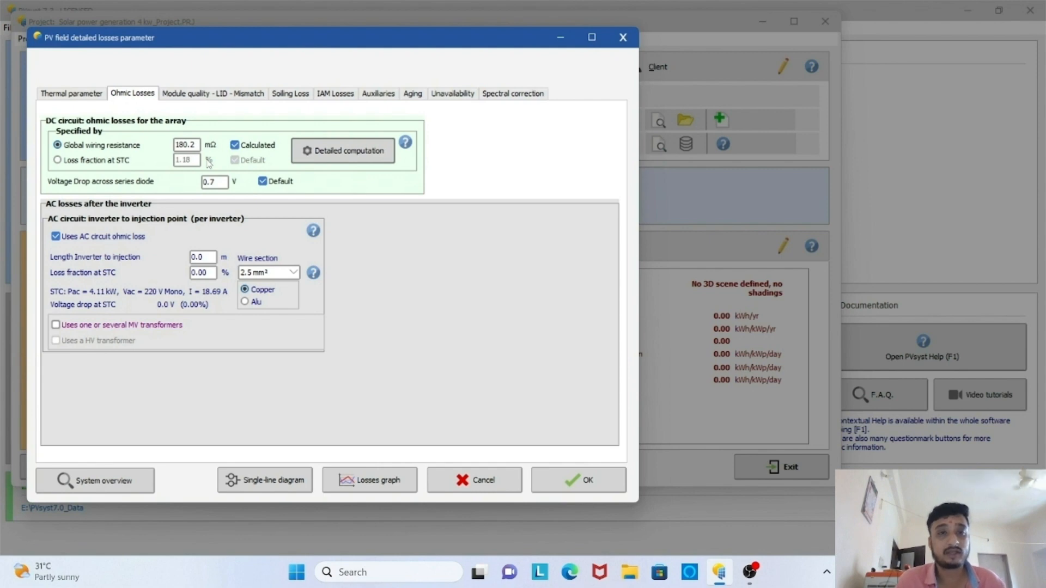
- Specify the array's DC ohmic losses by loss fraction at STC, using the default of 1.50 %
left_click(102, 160)
left_click(196, 160)
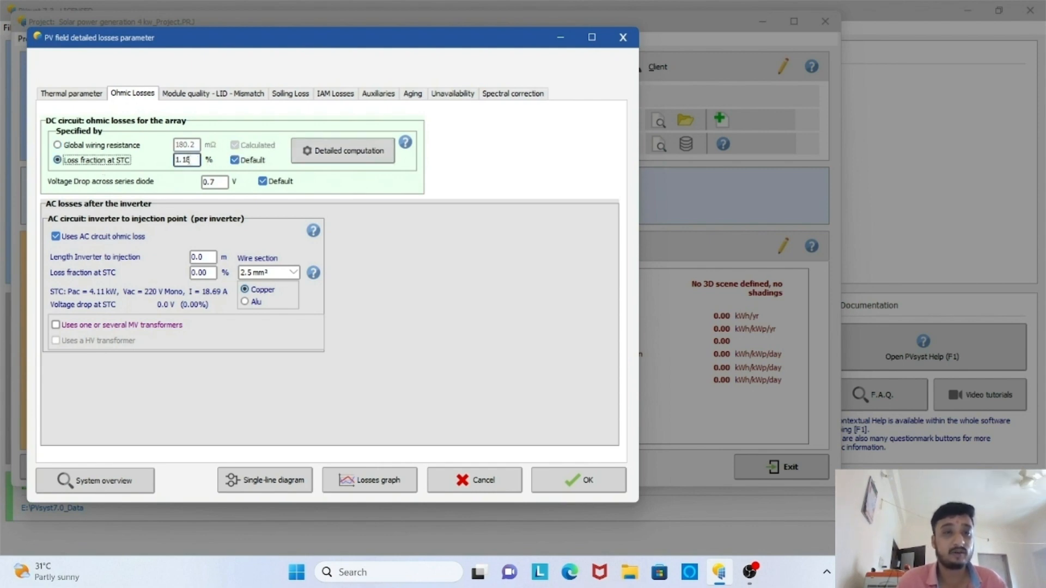
left_click(361, 161)
left_click(439, 358)
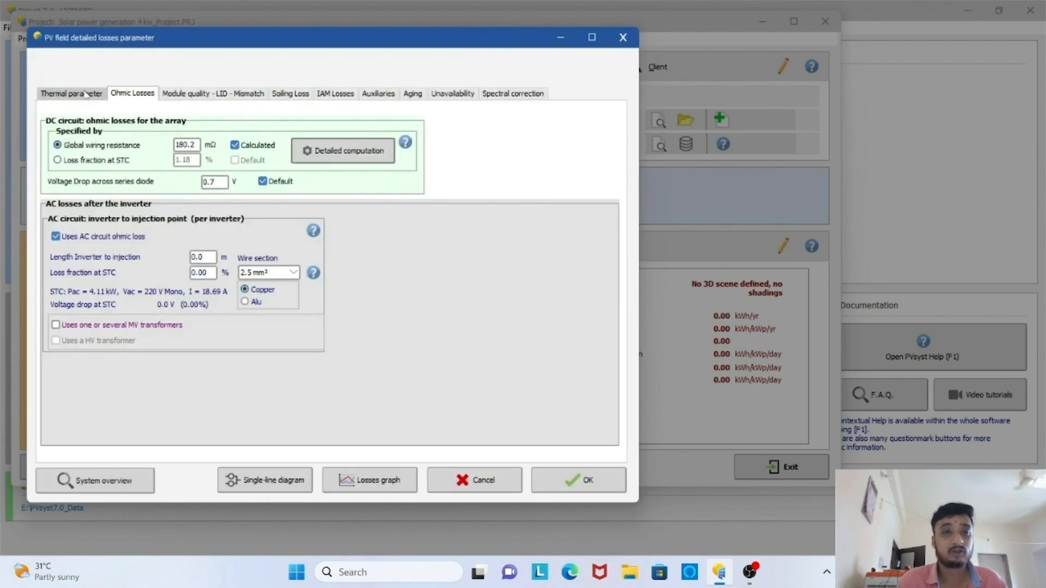
left_click(105, 161)
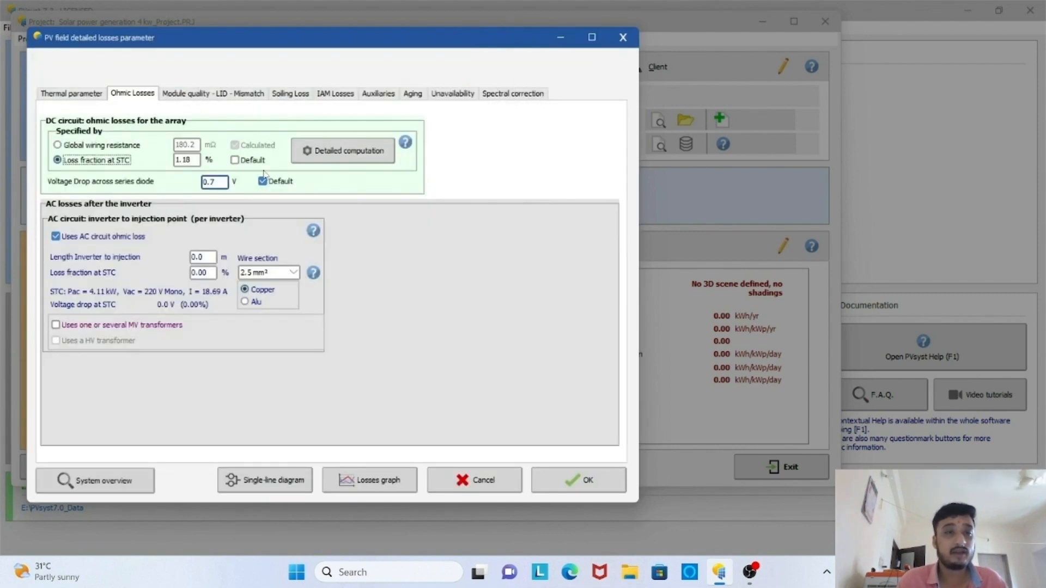
left_click(235, 160)
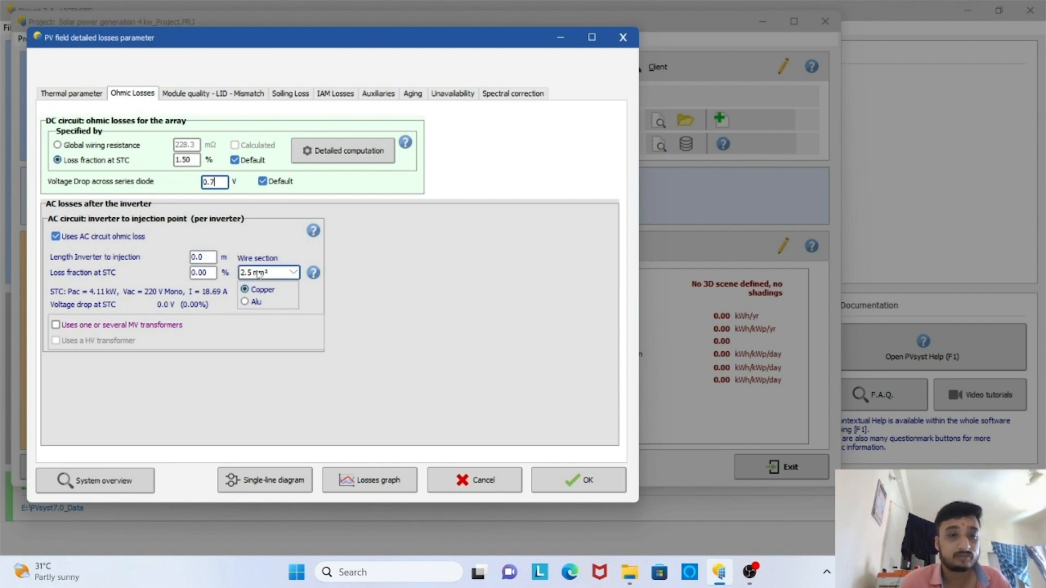
- Set the AC circuit from inverter to injection point to 50 m with a 16 mm² wire section
left_click(279, 273)
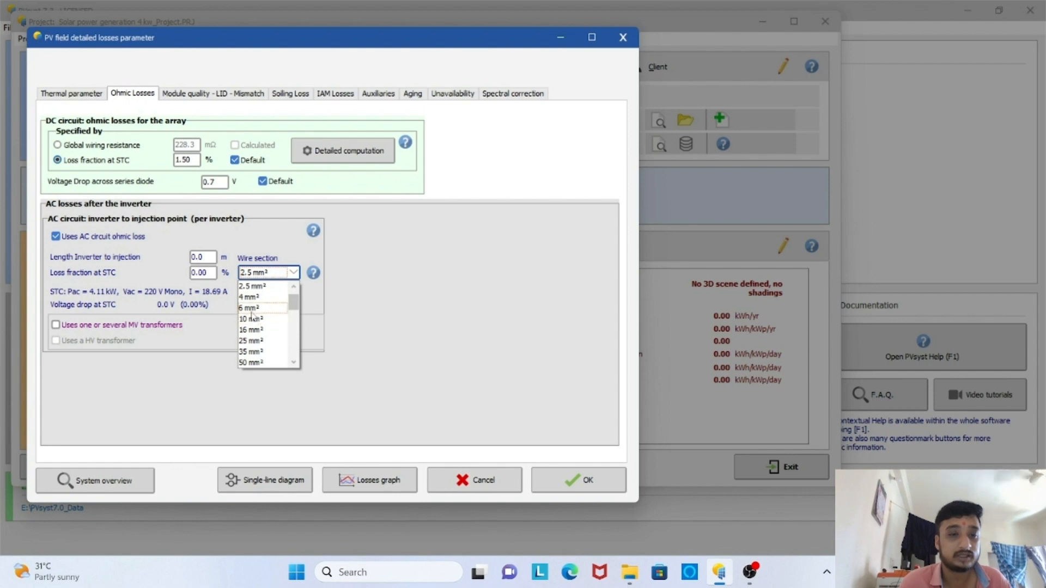
left_click(273, 331)
left_click(209, 256)
type("50")
key("Return")
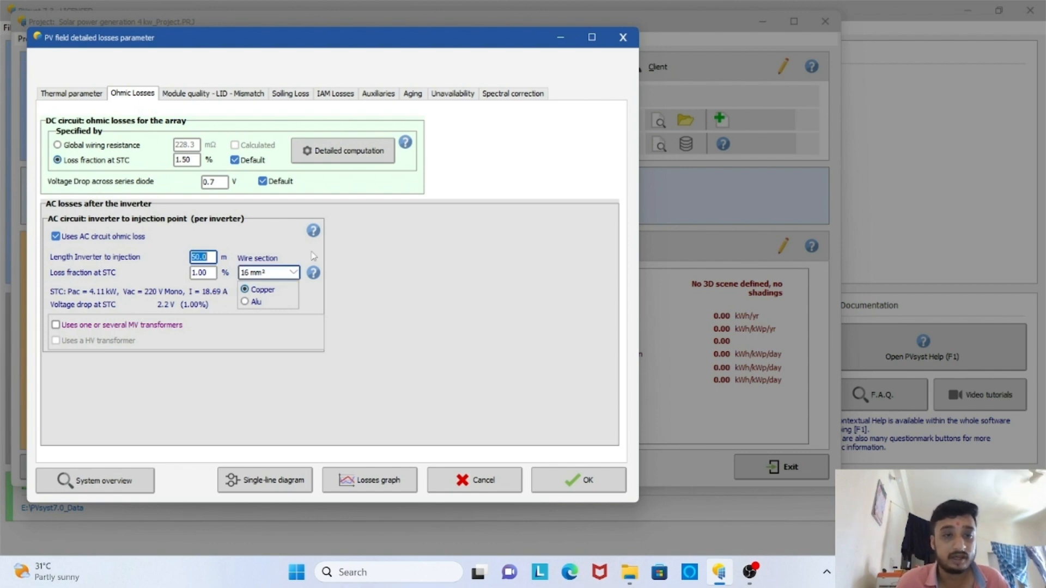
- Compare 10, 4 and 16 mm² wire sections for the AC circuit and settle on 10 mm² copper
left_click(272, 273)
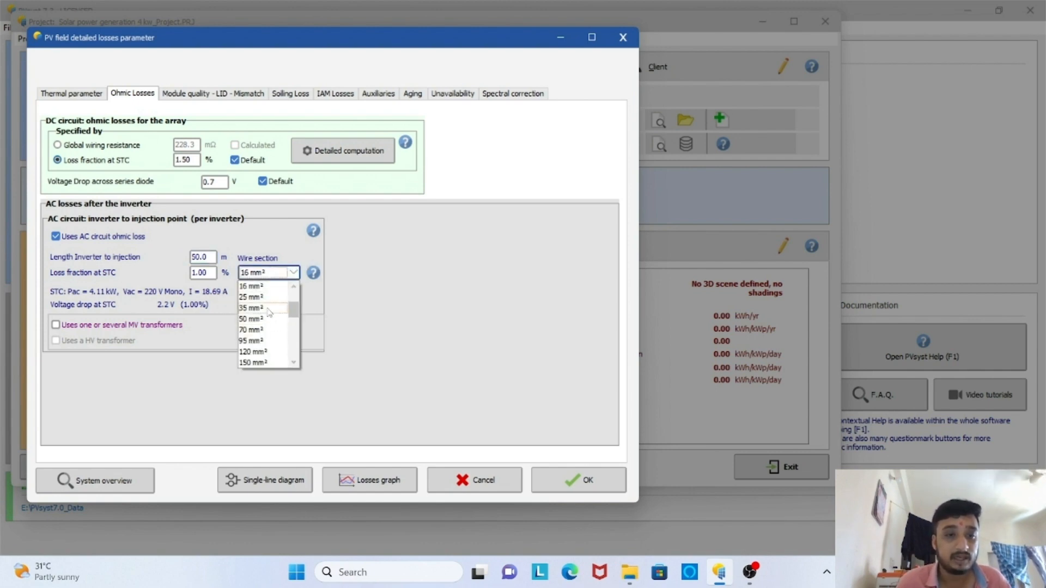
scroll(253, 298, "up", 2)
left_click(253, 297)
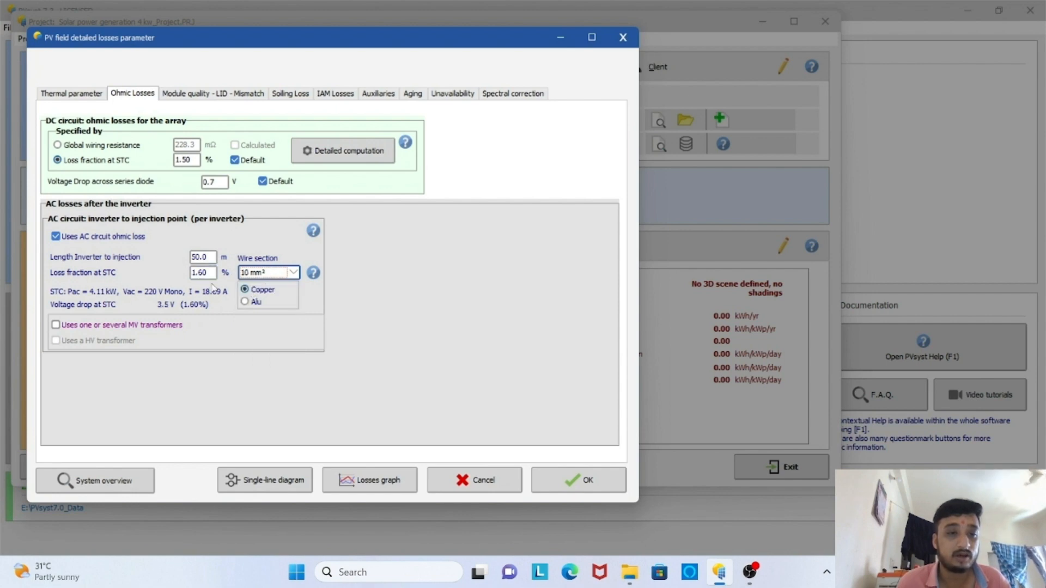
left_click(276, 273)
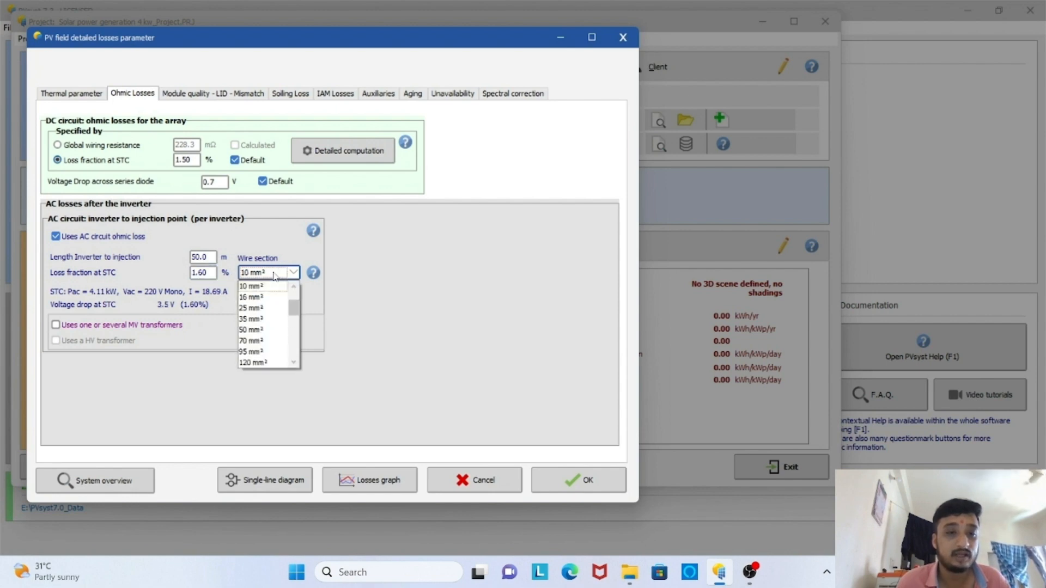
left_click(253, 297)
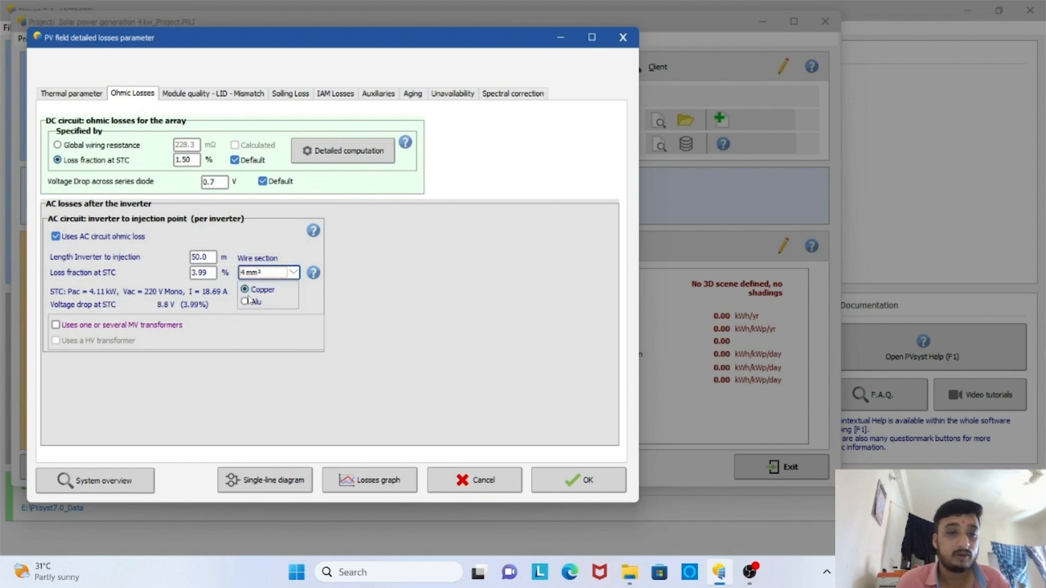
left_click(279, 273)
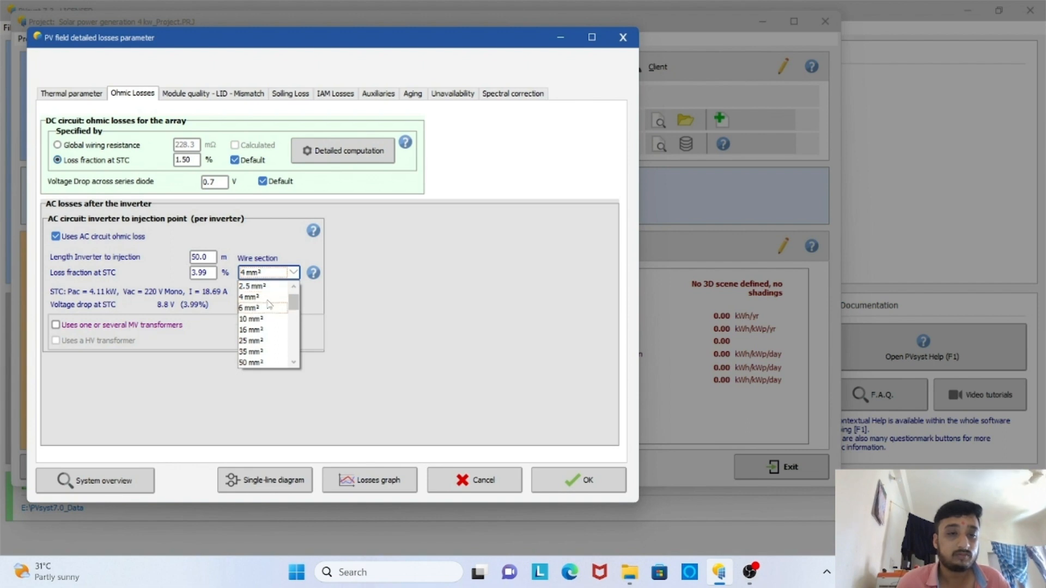
left_click(254, 329)
left_click(270, 276)
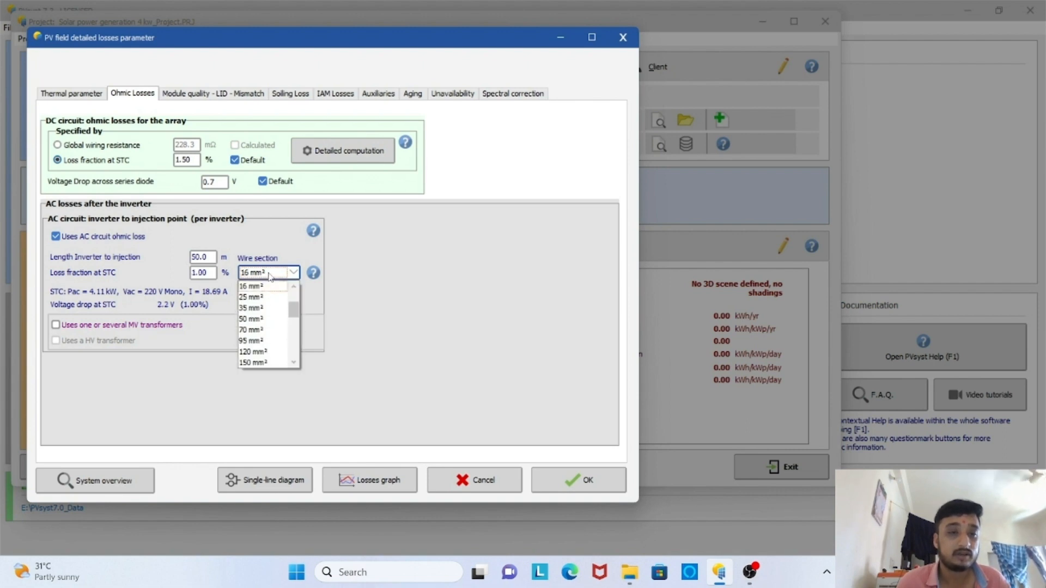
left_click(250, 308)
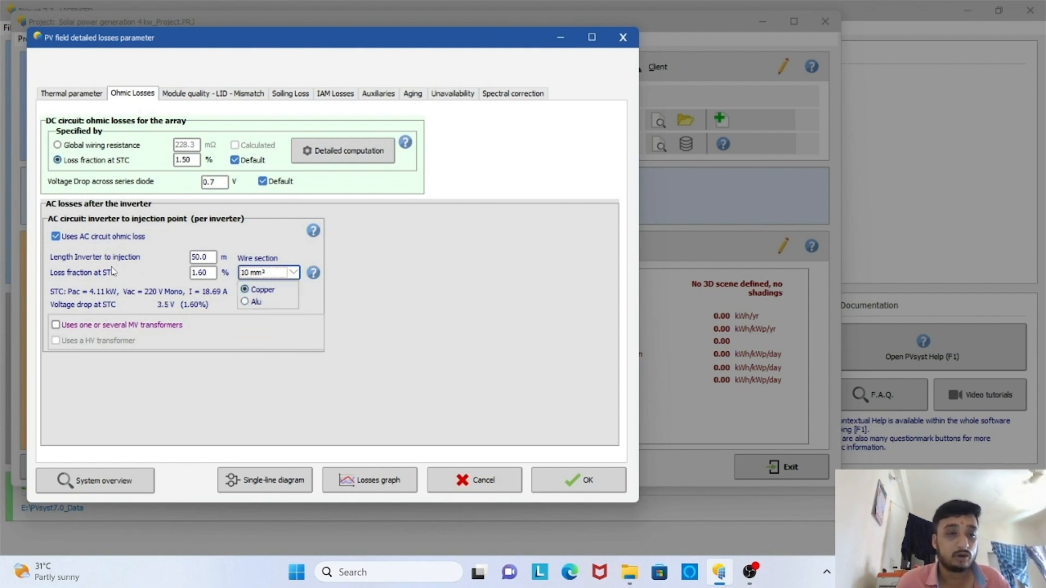
left_click(212, 272)
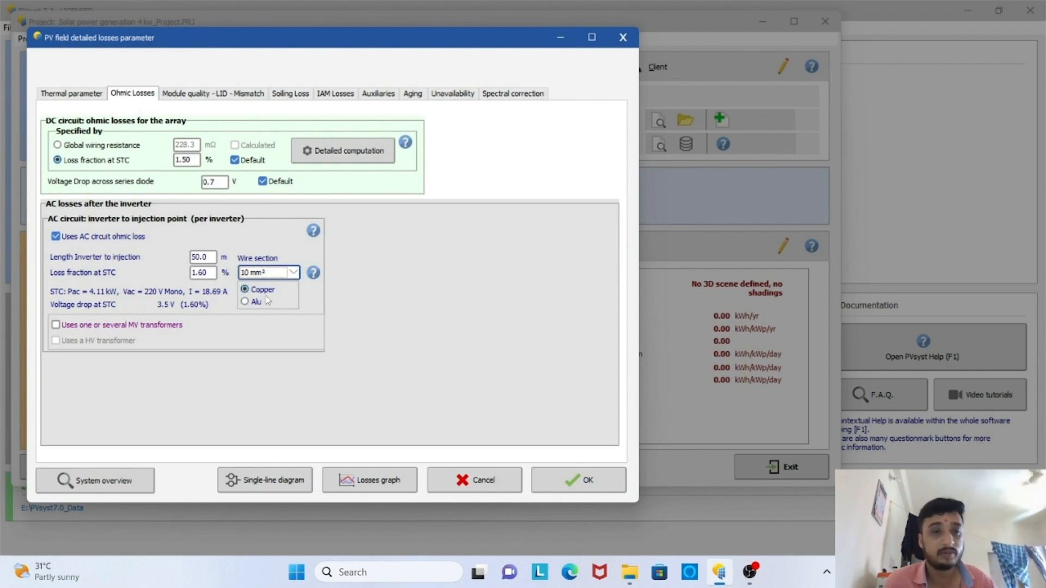
- Review the module quality and mismatch losses, and apply the default yearly soiling loss factor of 3.0 %
left_click(191, 96)
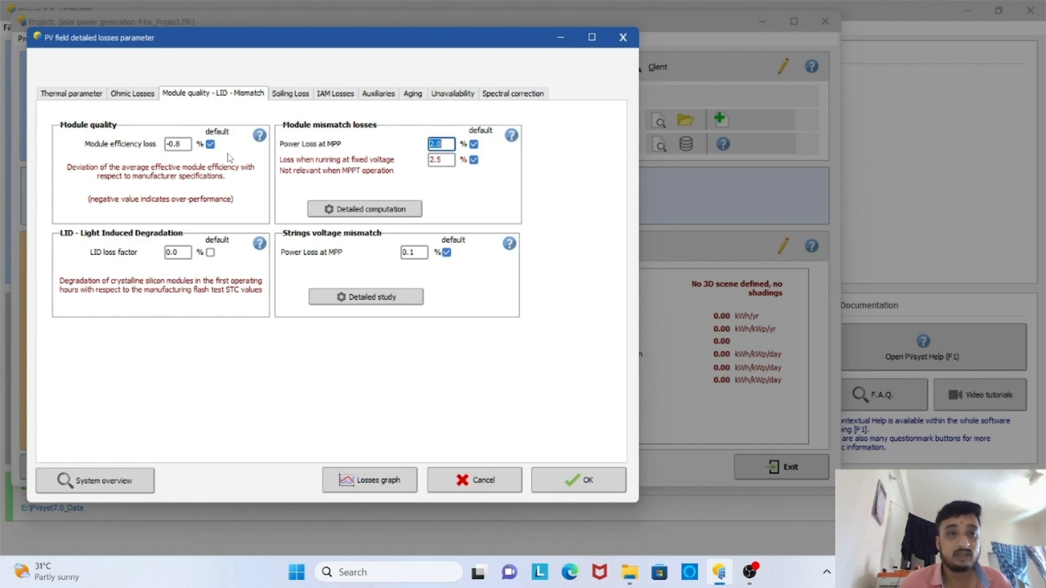
left_click(305, 93)
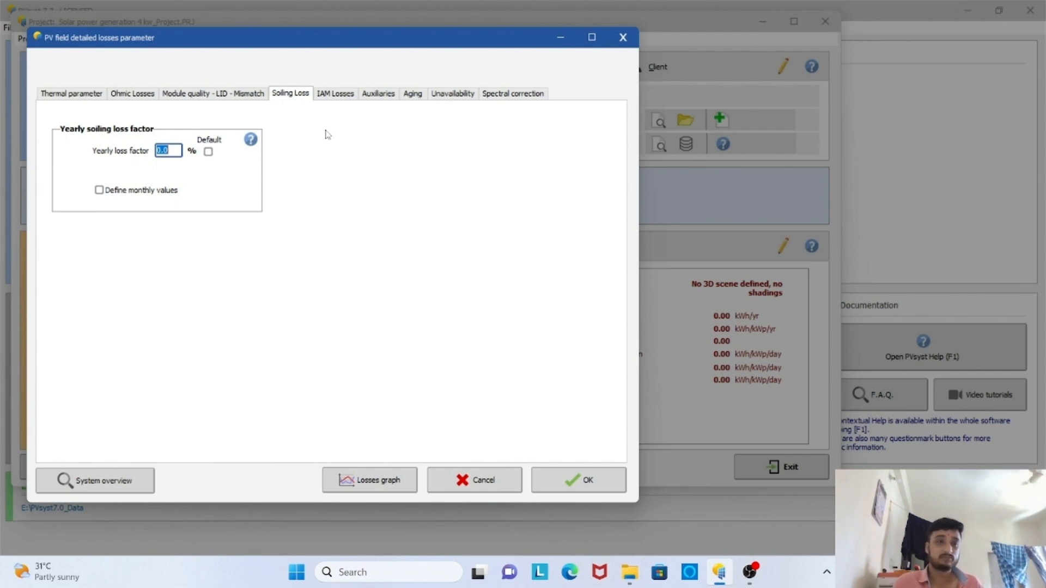
left_click(208, 152)
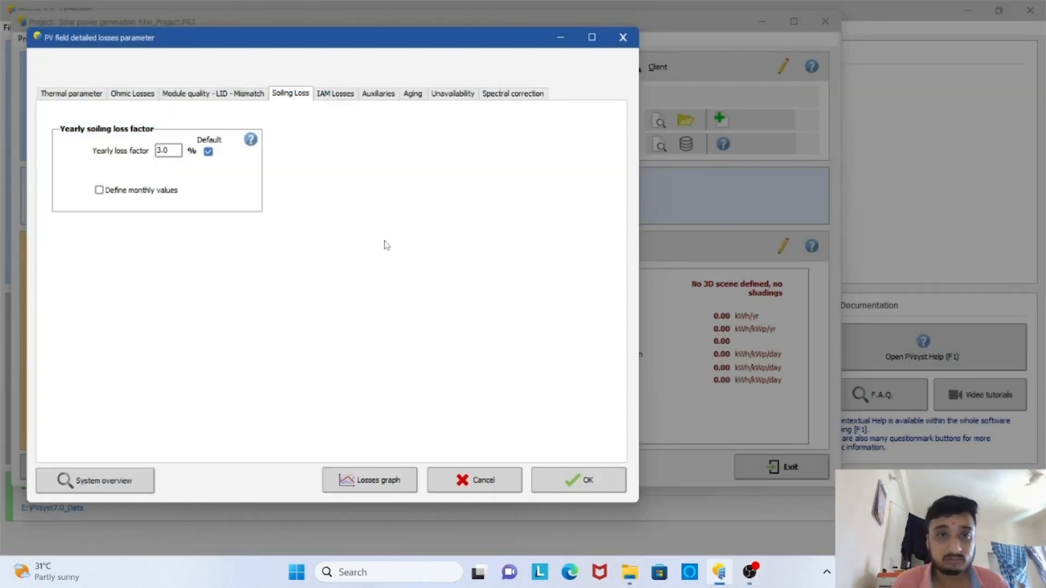
- Review the incidence angle losses and enable the auxiliaries consumption definition for the auxiliary energy losses
left_click(337, 94)
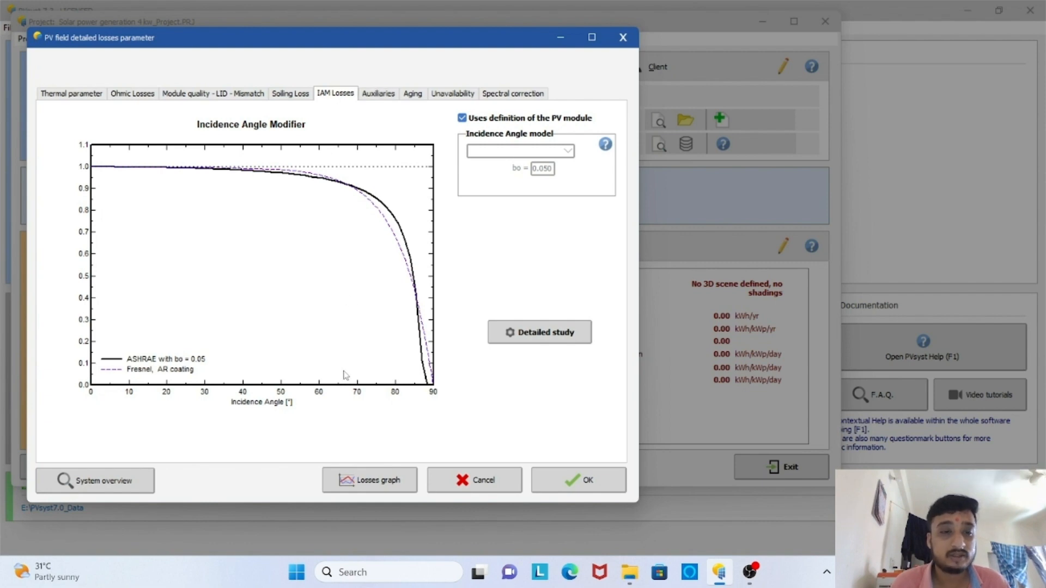
left_click(377, 95)
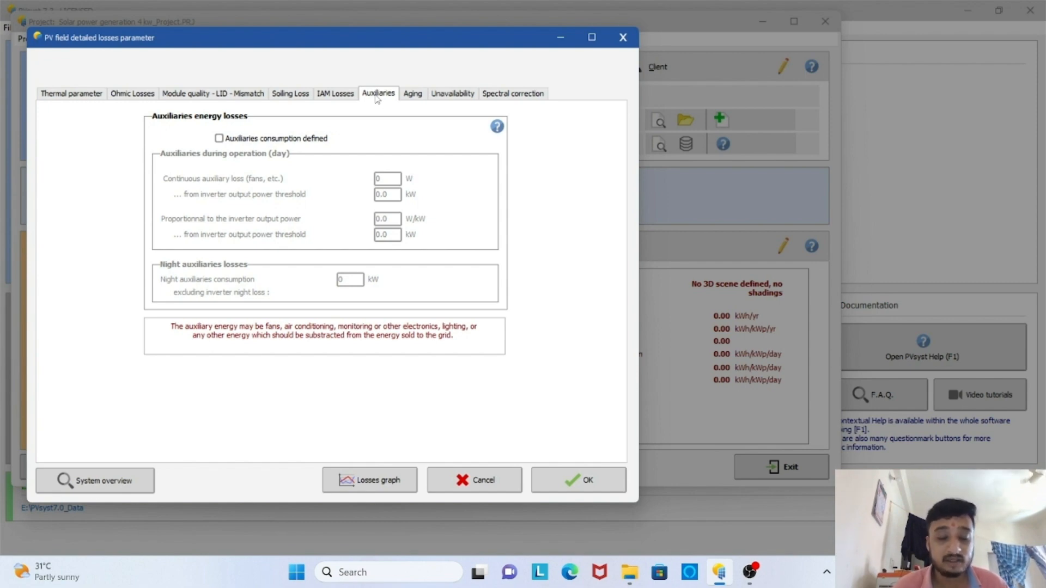
left_click(237, 139)
left_click(947, 572)
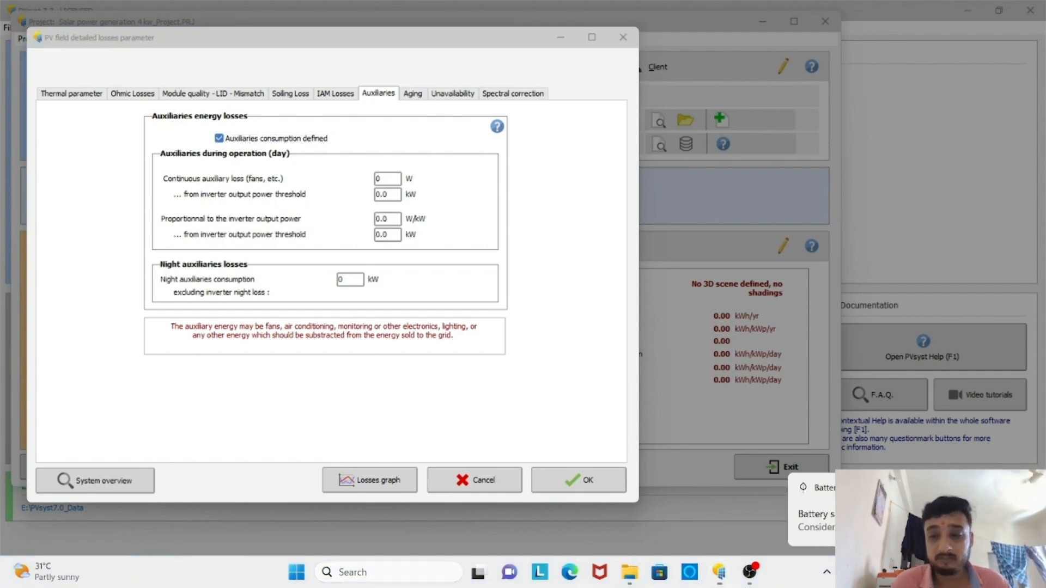
key("XF86MonBrightnessUp")
key("XF86MonBrightnessUp")
left_click(947, 571)
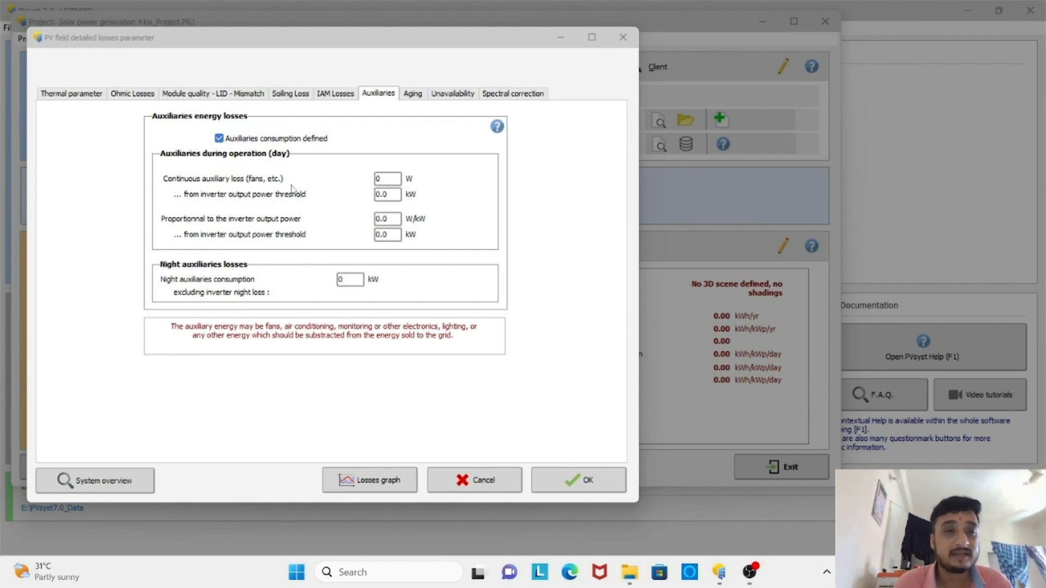
left_click(384, 180)
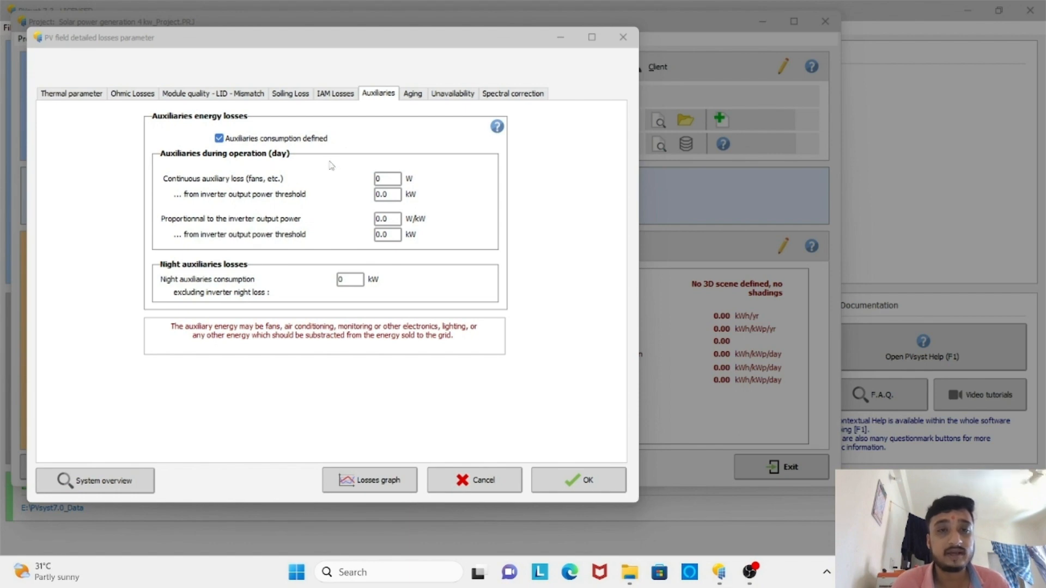
- Review the aging, unavailability and spectral correction settings, and accept the detailed losses
left_click(412, 95)
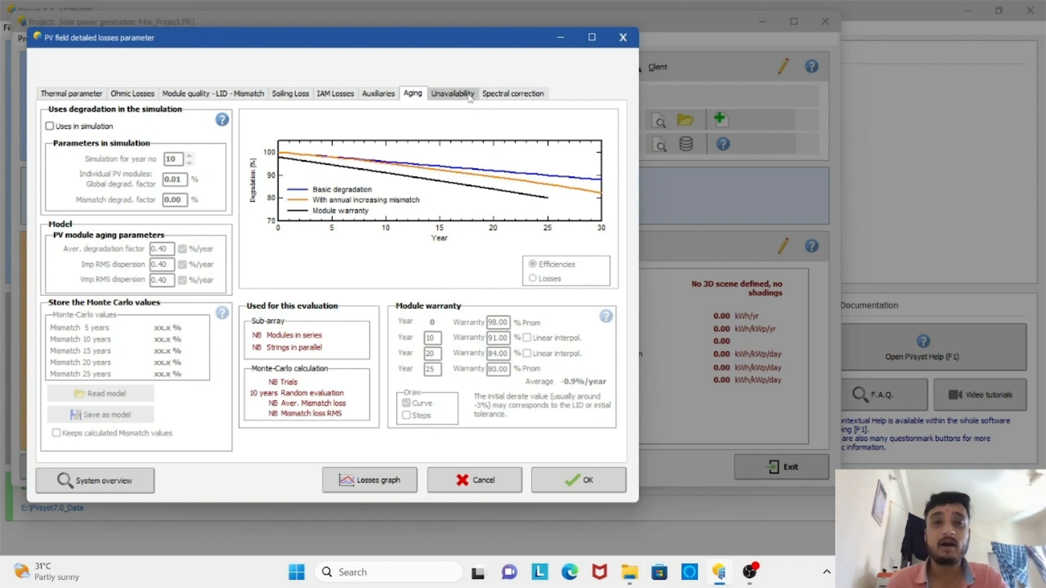
left_click(469, 98)
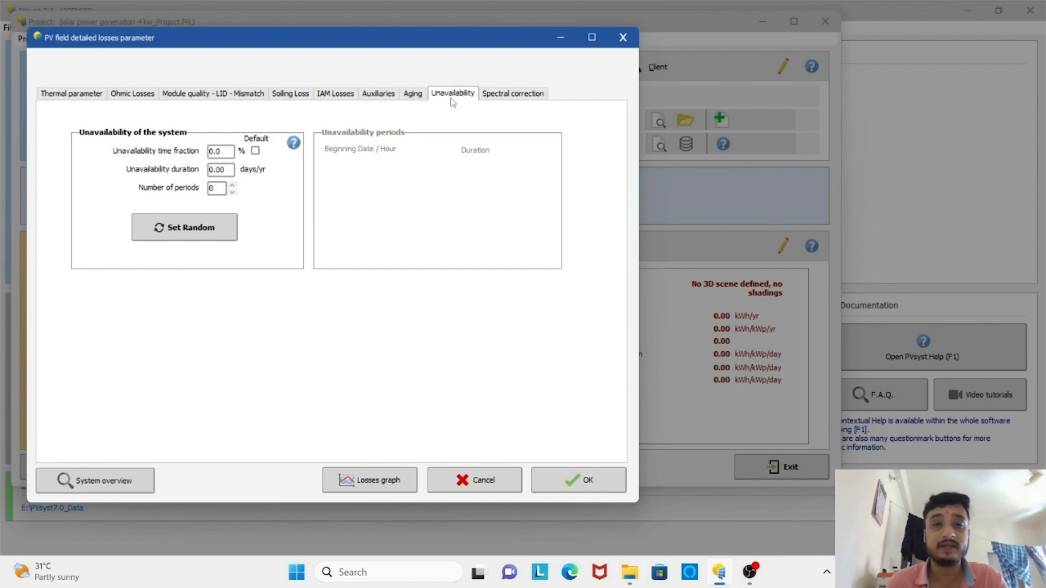
left_click(516, 97)
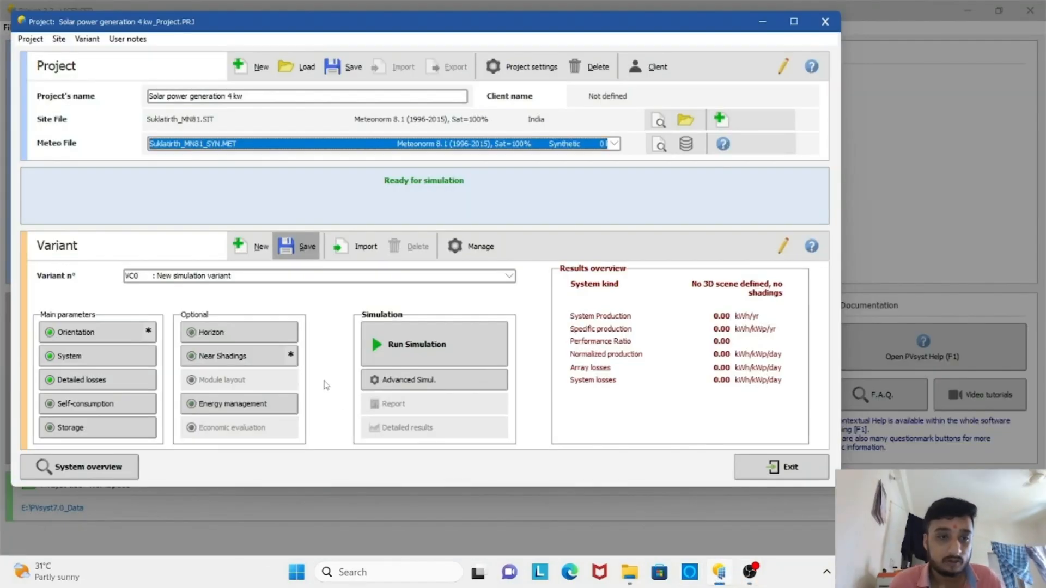
- Review and accept the horizon line for Suklatirth, and open the near shadings 3D scene construction
left_click(281, 341)
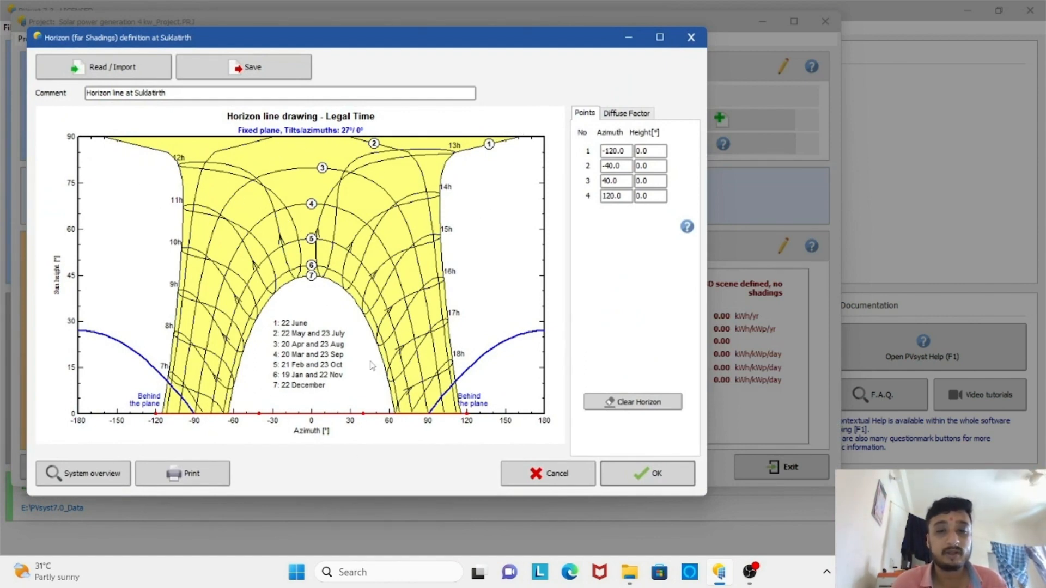
left_click(649, 477)
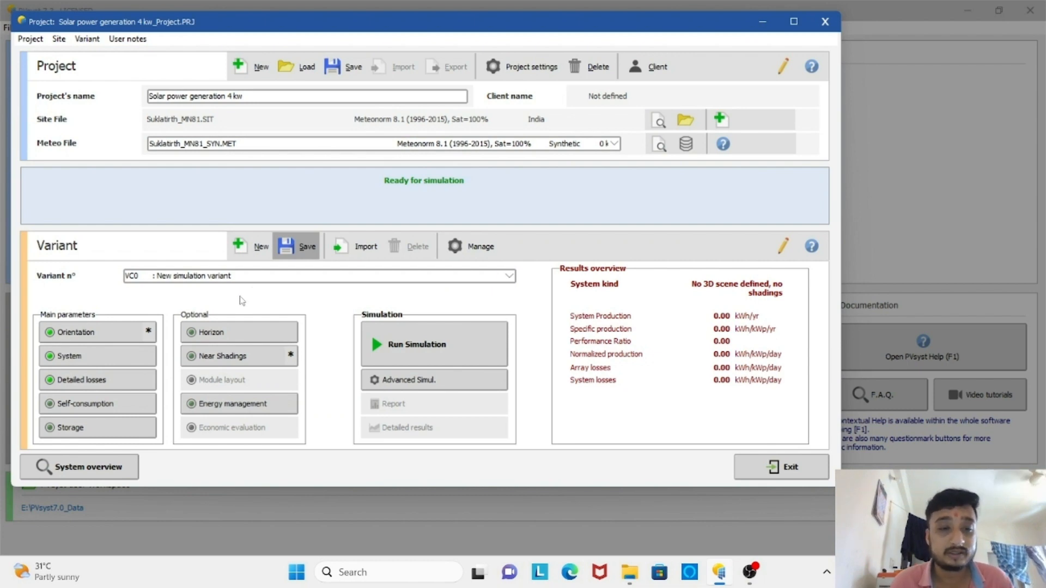
left_click(246, 361)
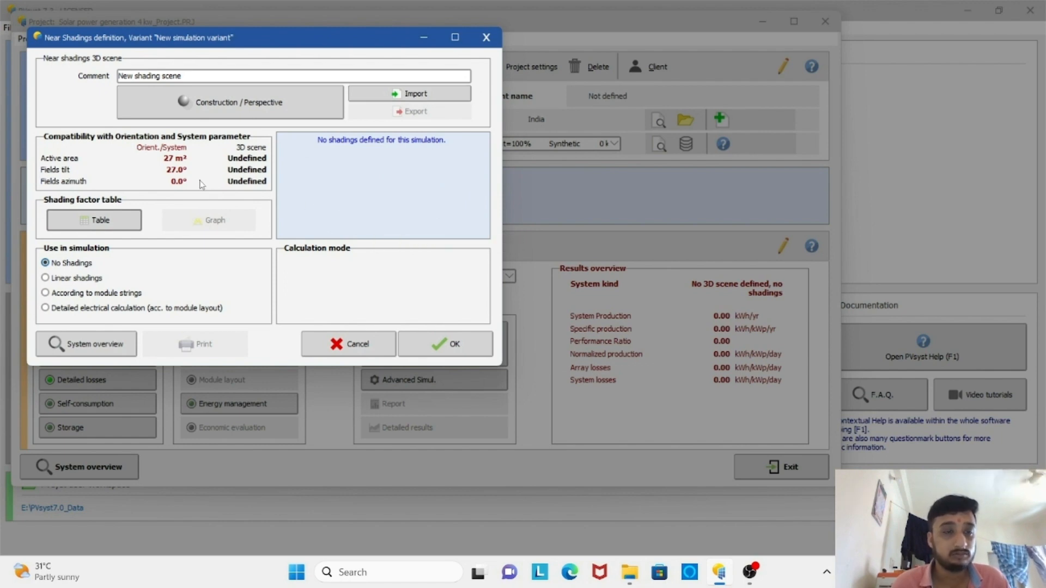
left_click(234, 106)
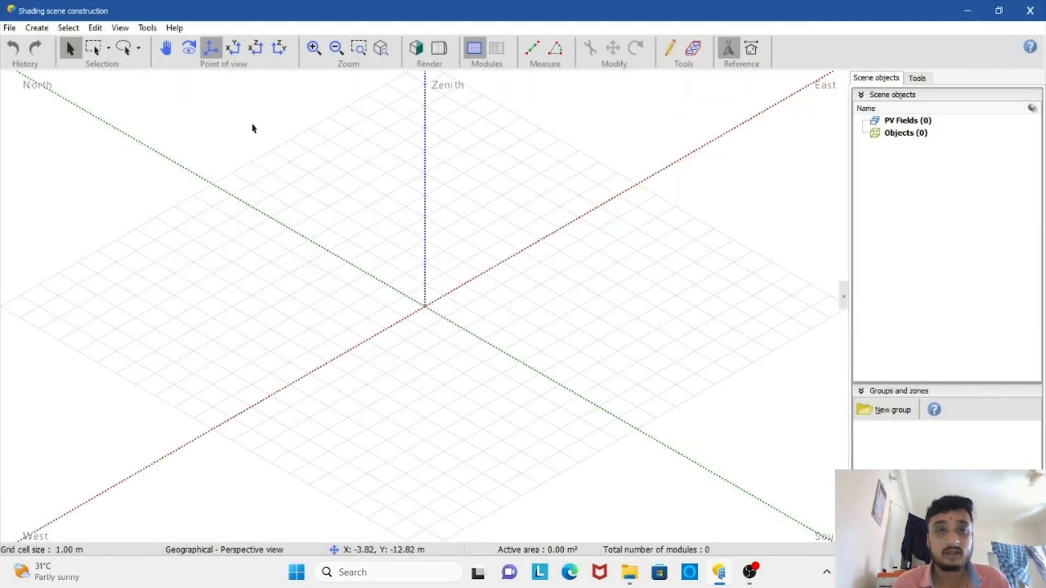
- Create a PV table in the shading scene and set its tilt to 27°
left_click(234, 48)
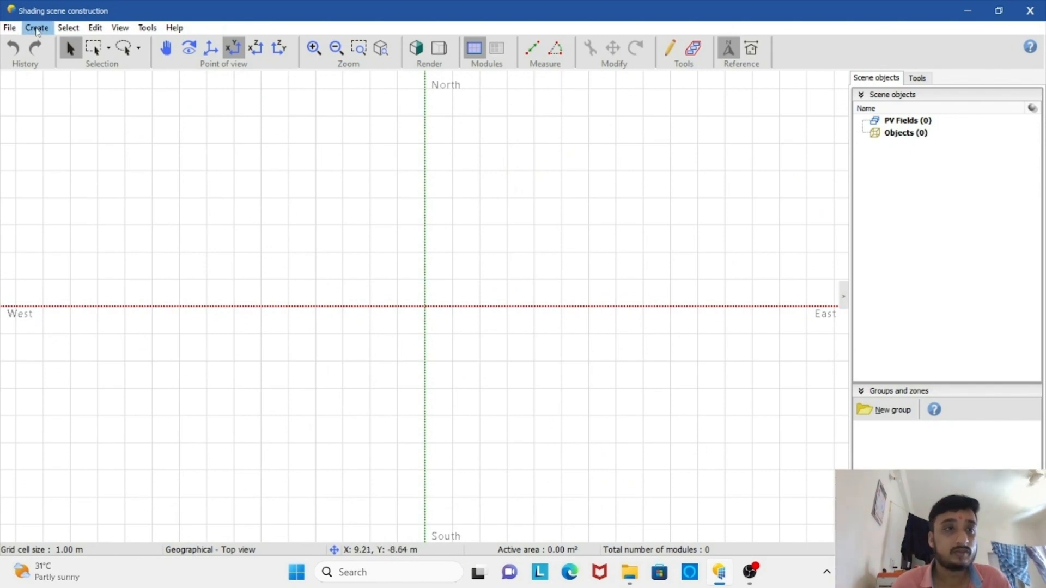
left_click(37, 28)
left_click(75, 95)
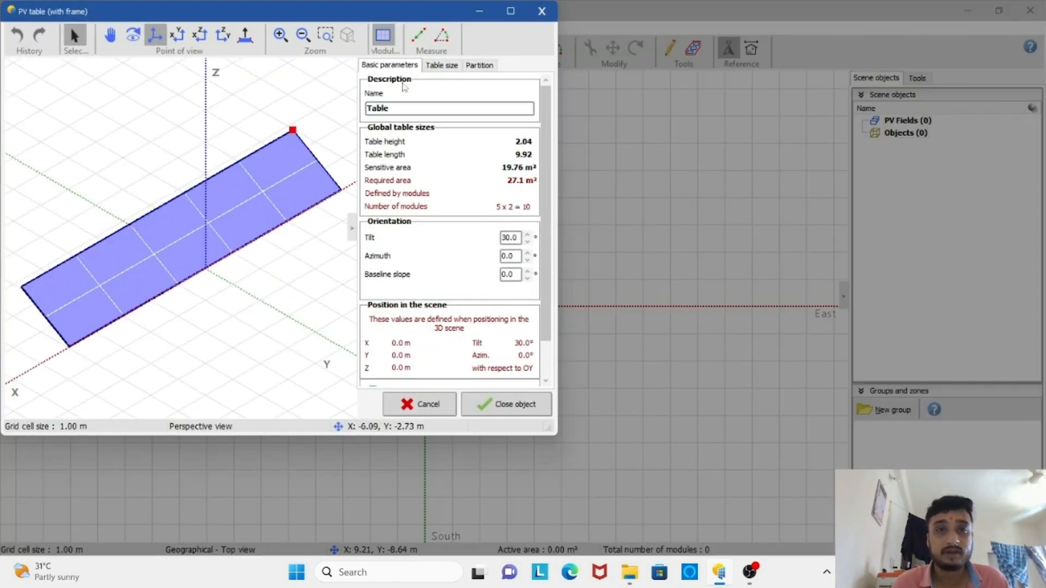
left_click(176, 38)
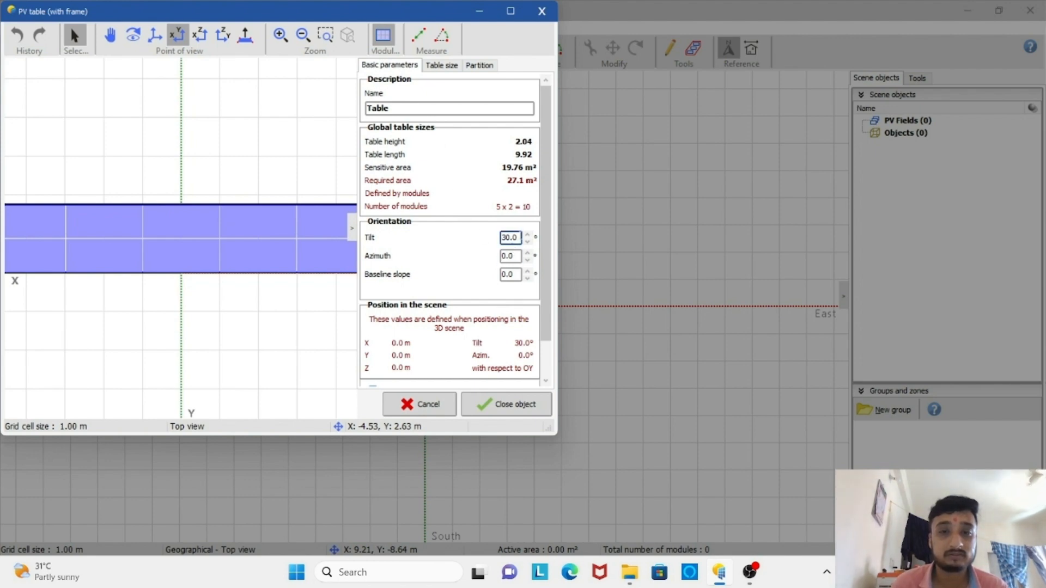
double_click(510, 238)
type("27")
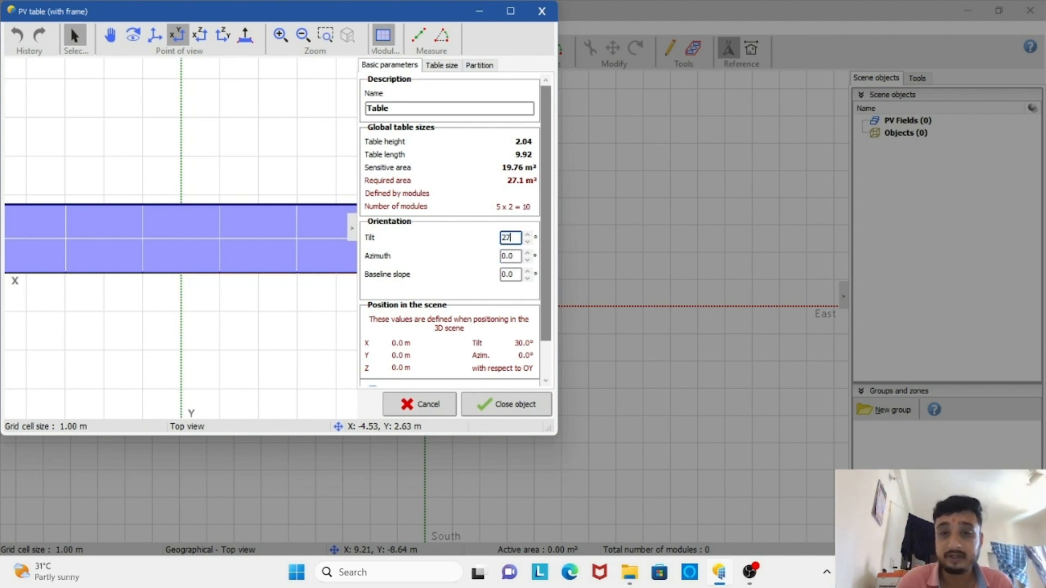
key("Return")
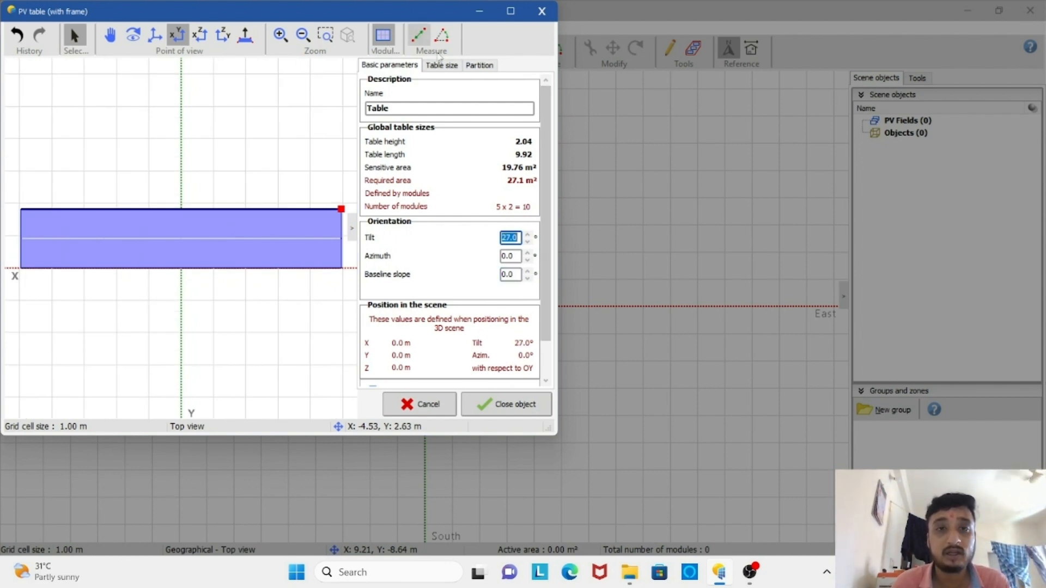
- Define the table by sensitive sizes with a length of 1.96 m and a height of 0.99 m, and place it in the scene
left_click(442, 64)
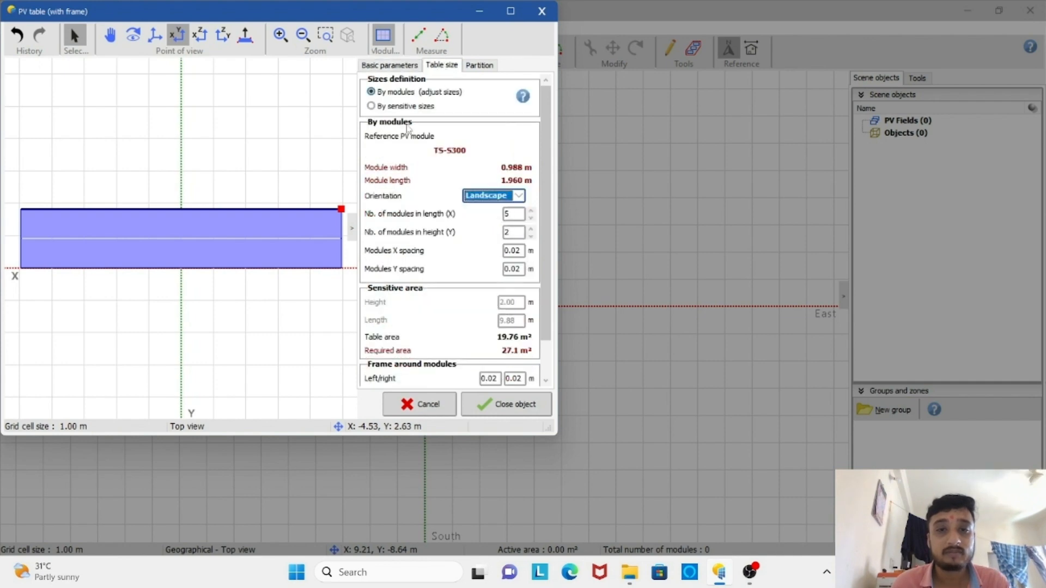
left_click(396, 107)
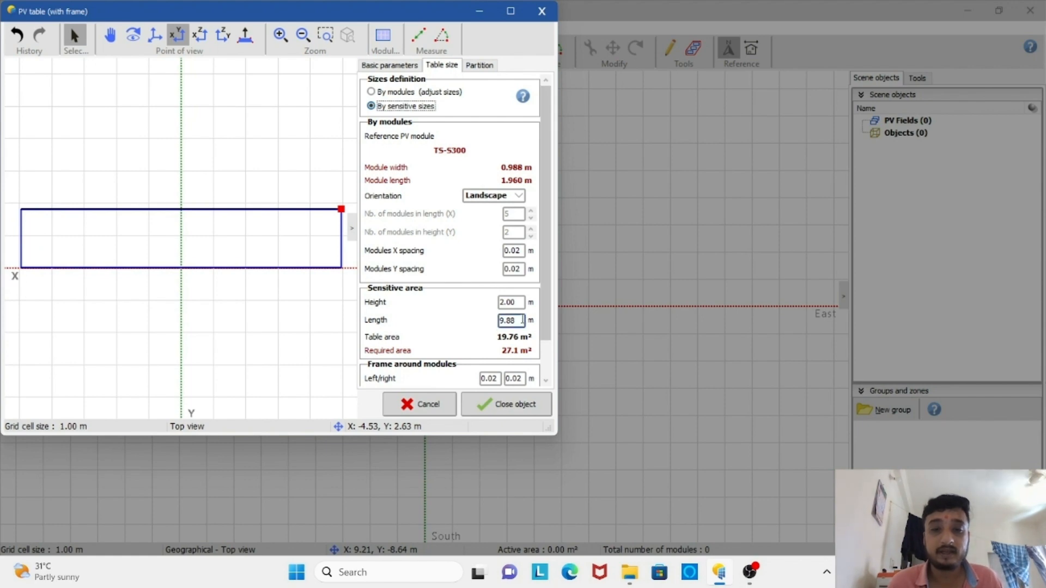
left_click_drag(520, 321, 498, 321)
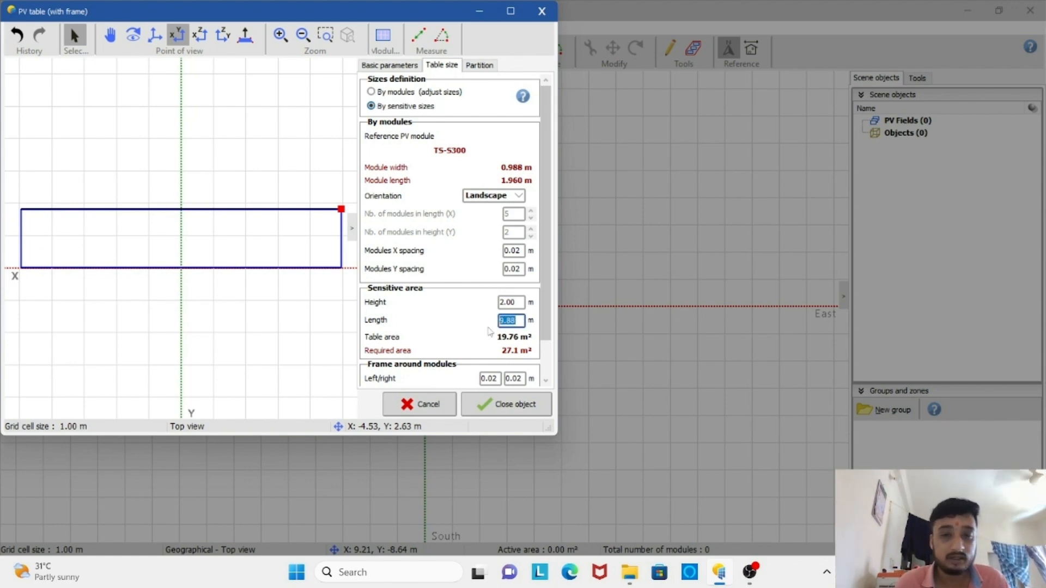
type("1.96")
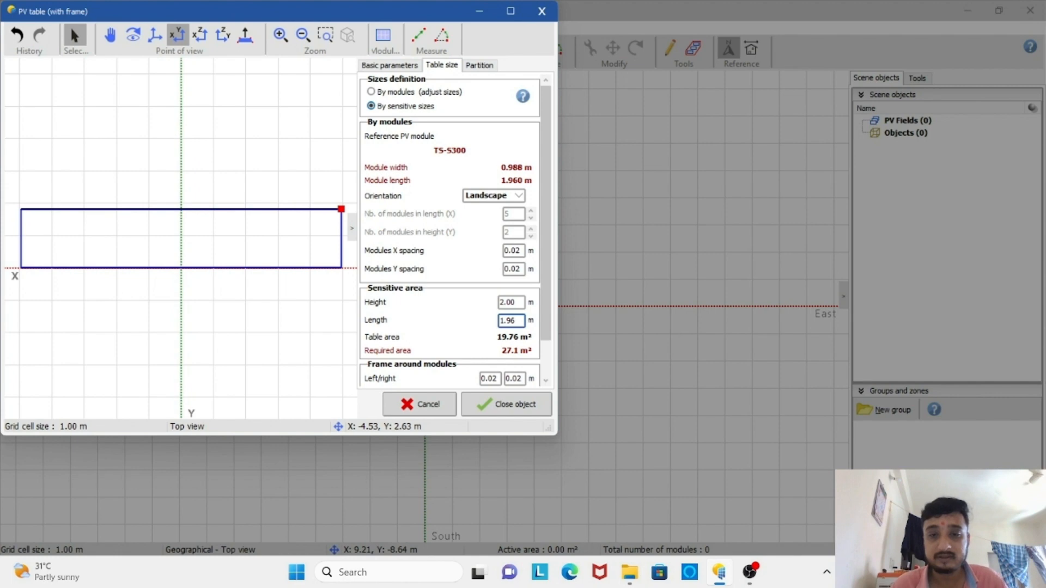
key("Return")
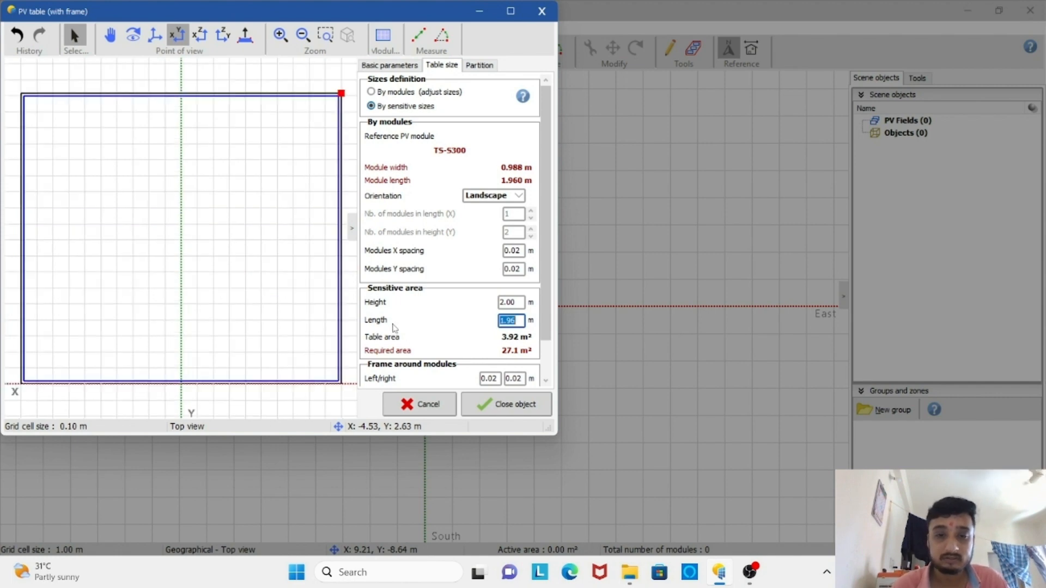
left_click_drag(526, 302, 476, 302)
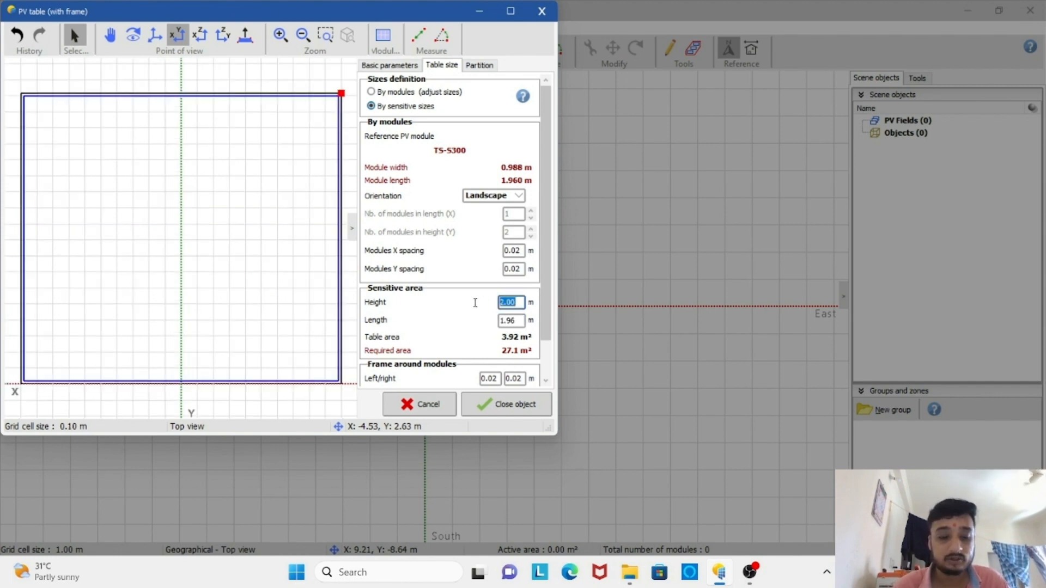
type("0.99")
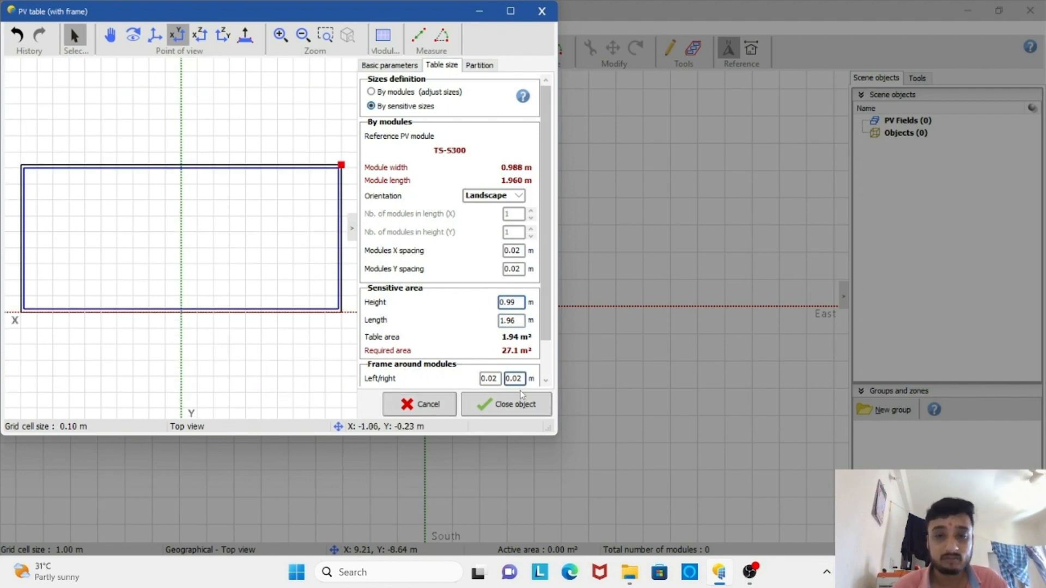
left_click(520, 407)
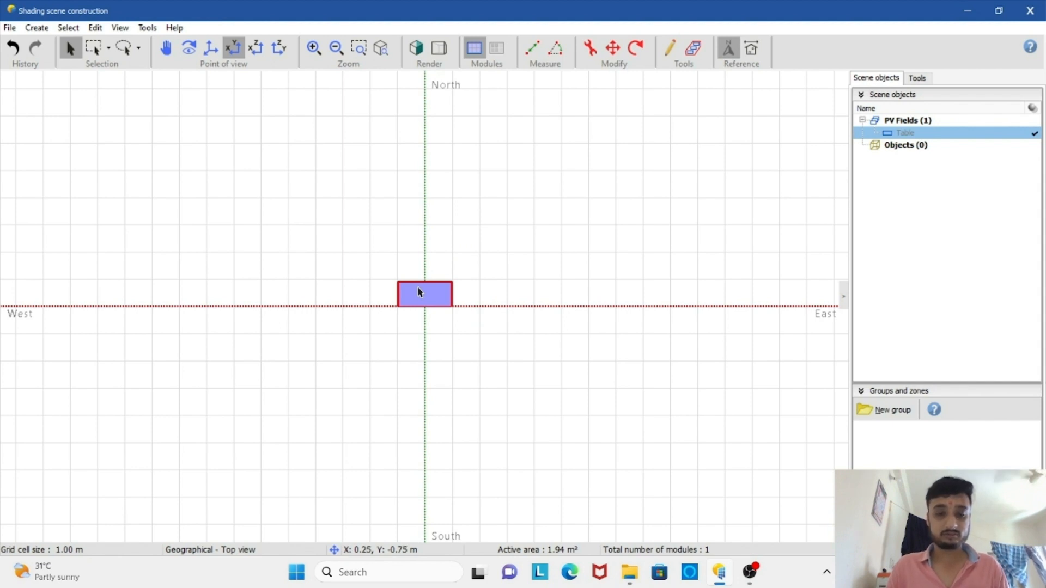
- Duplicate the PV table and place the copy directly east of the original, at X -2.07 m and Y 0.00 m
left_click(560, 281)
left_click(436, 293)
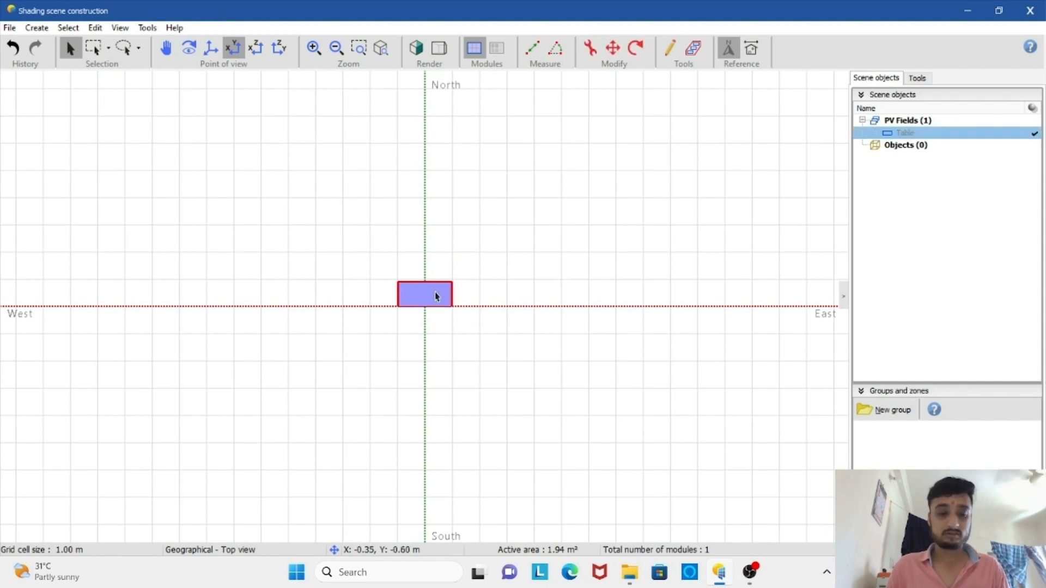
left_click(566, 266)
key("ctrl+v")
left_click_drag(564, 270, 478, 316)
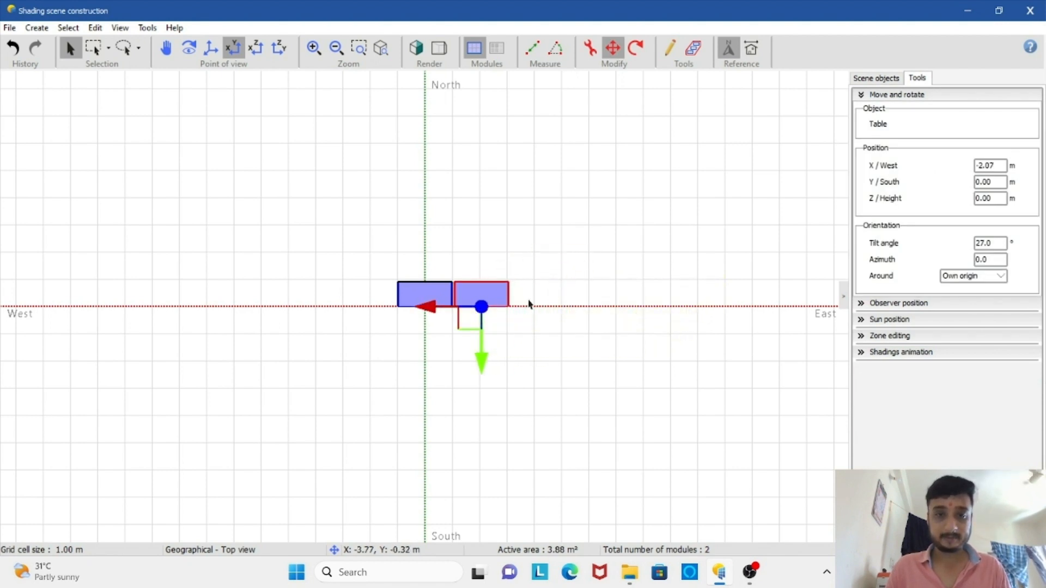
- Paste a third PV table and move it to the east end of the row
left_click(528, 304)
key("ctrl+v")
right_click(528, 300)
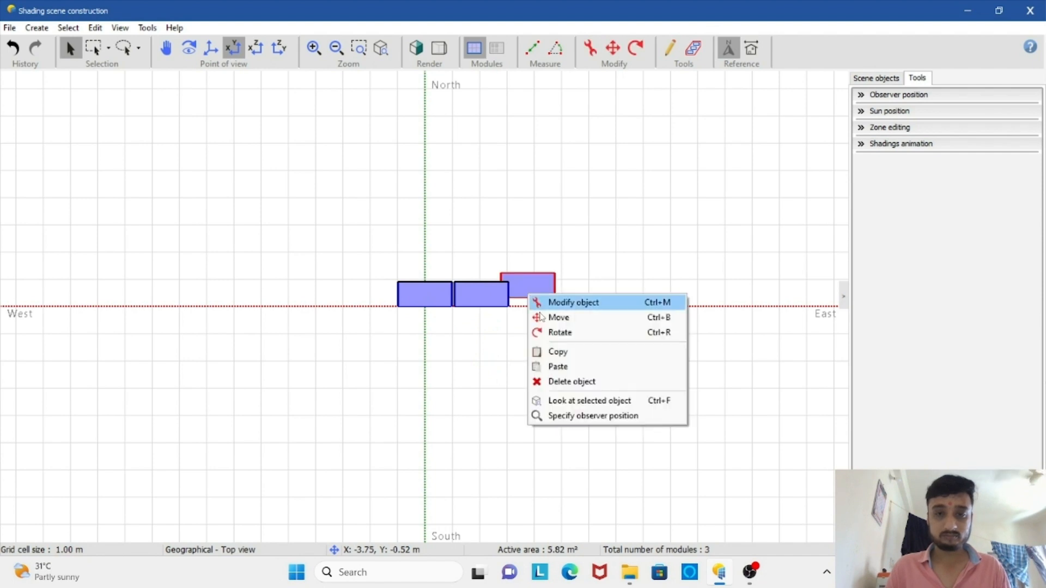
left_click(556, 318)
left_click_drag(529, 321, 530, 318)
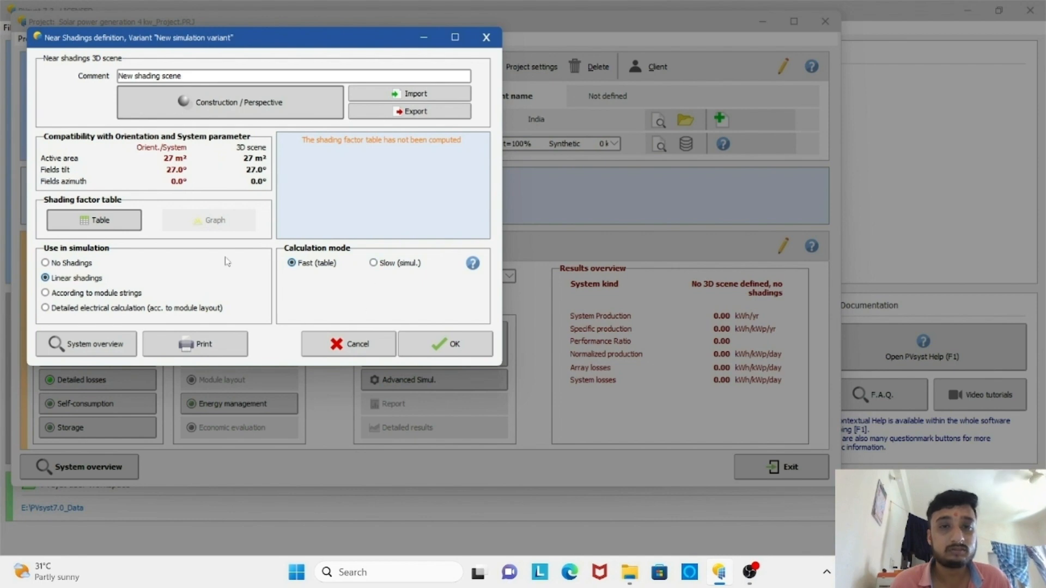
- Compute the linear shading factor table and accept the near shadings definition
left_click(120, 228)
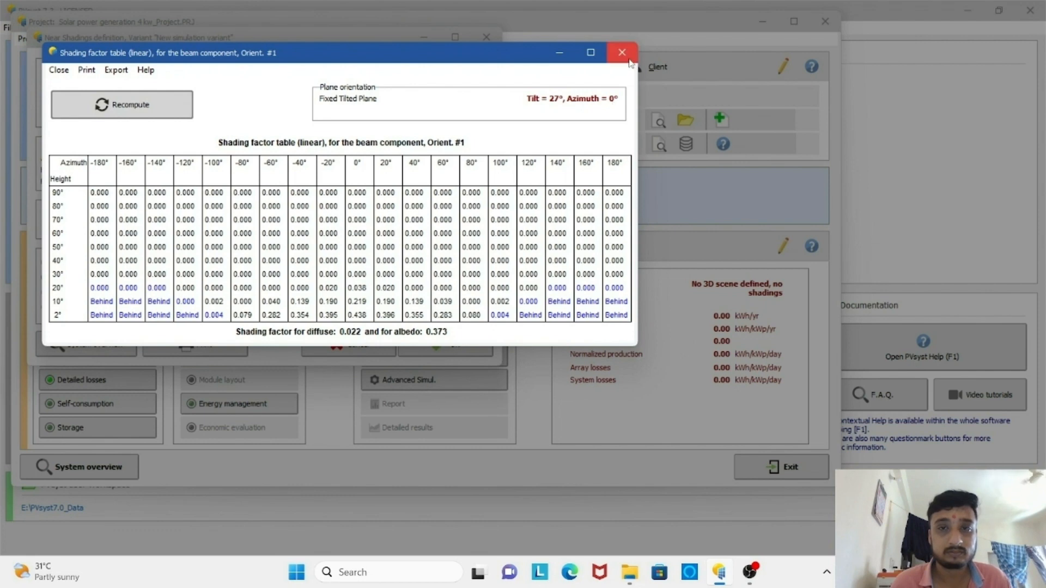
left_click(621, 52)
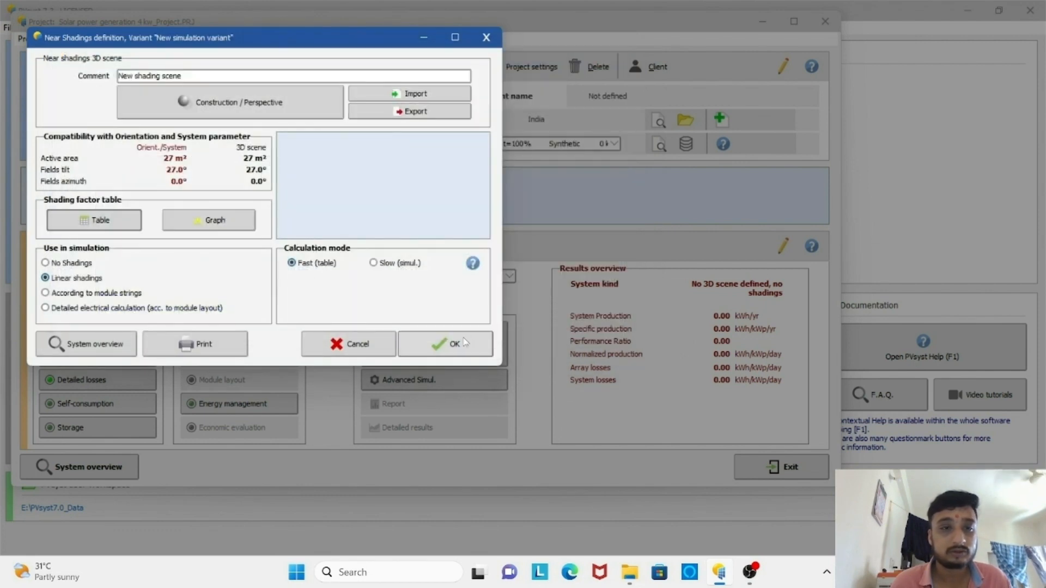
left_click(439, 360)
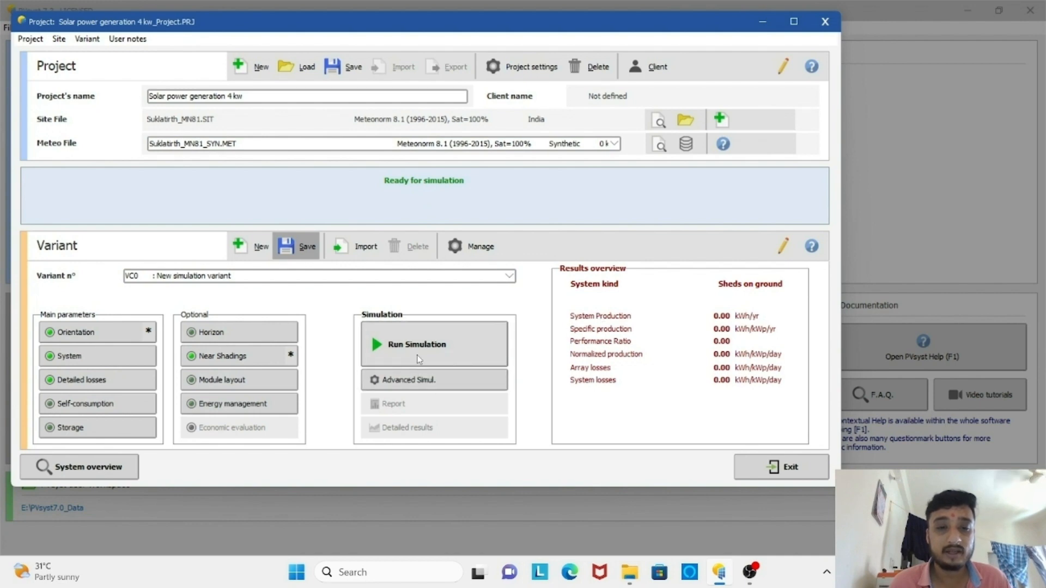
- Run the simulation for the 4 kW variant and open its report
left_click(398, 351)
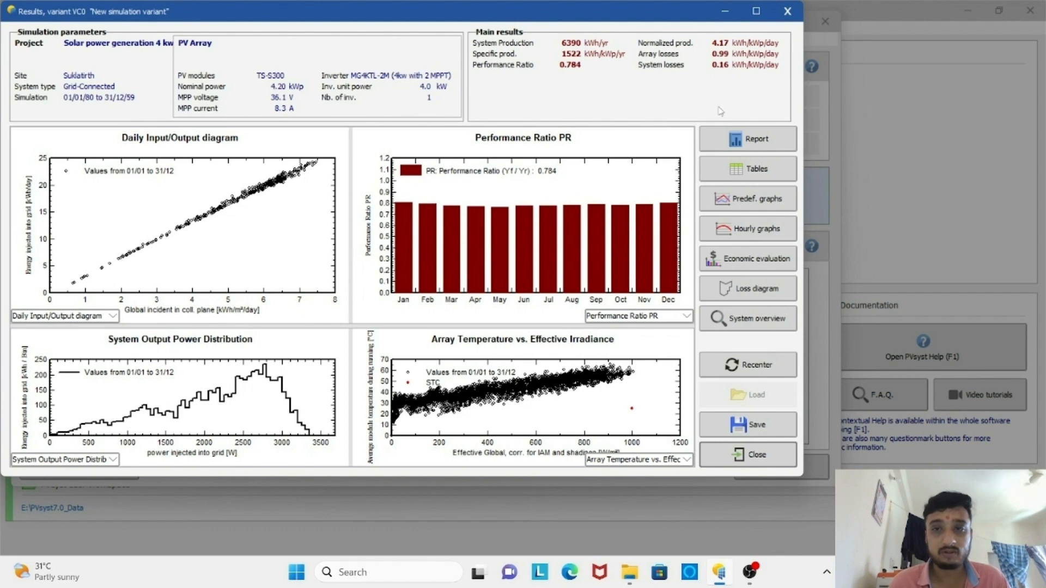
left_click(732, 147)
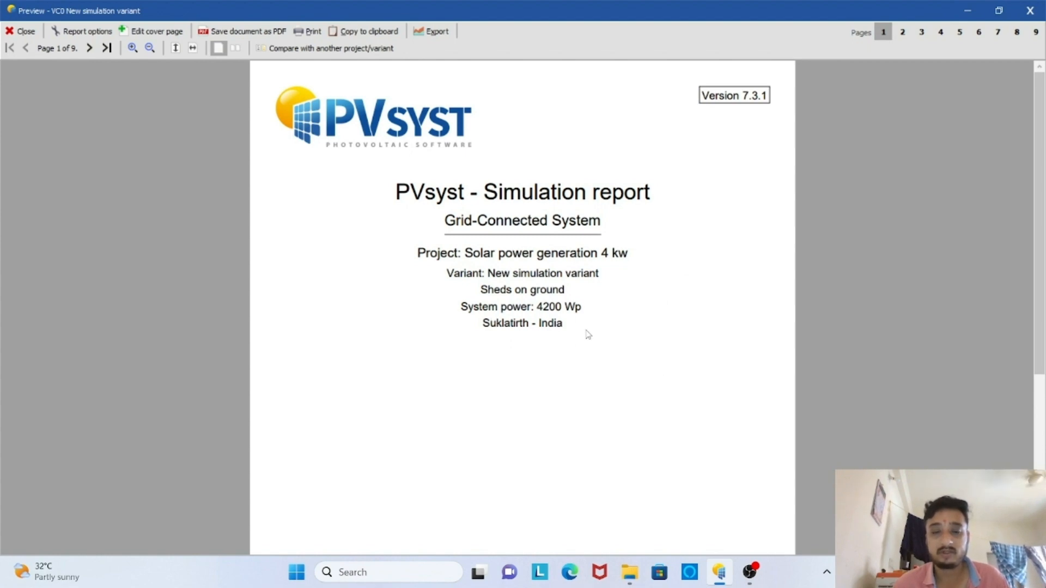
- Examine the report's project, system and results summaries, table of contents, and general parameters
scroll(555, 342, "down", 2)
scroll(555, 341, "down", 2)
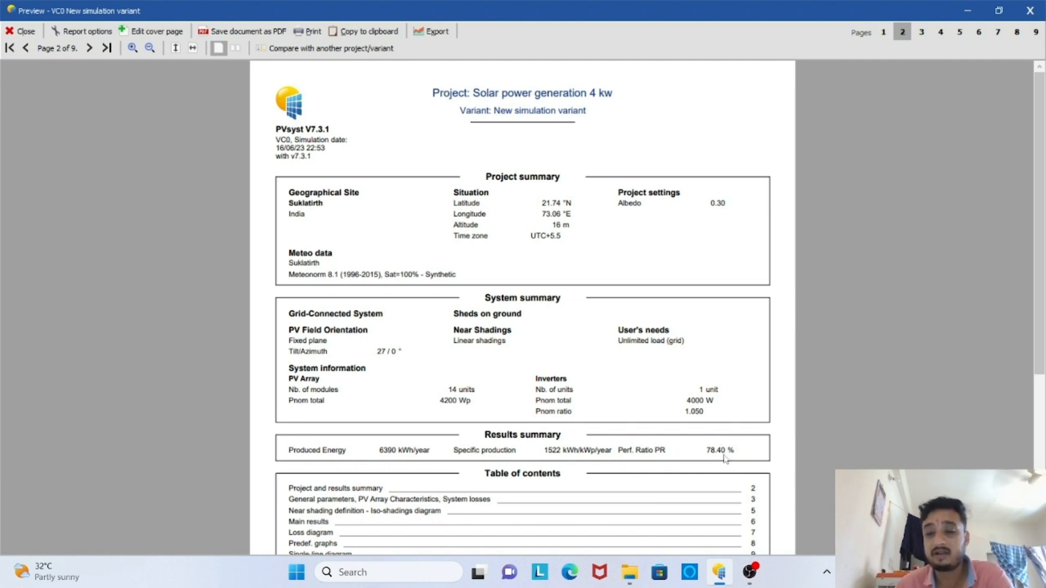
scroll(735, 463, "down", 5)
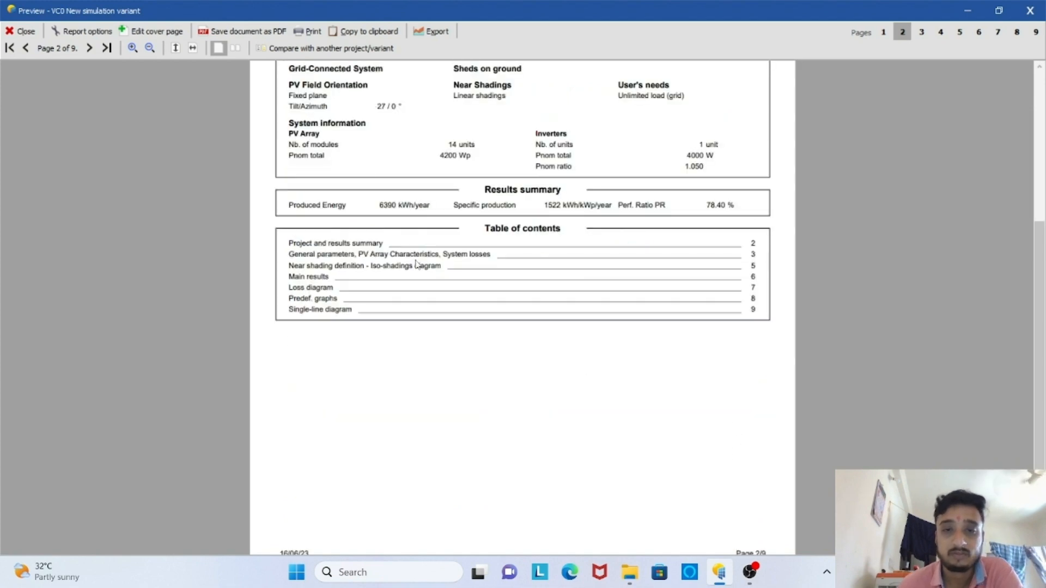
scroll(576, 297, "down", 2)
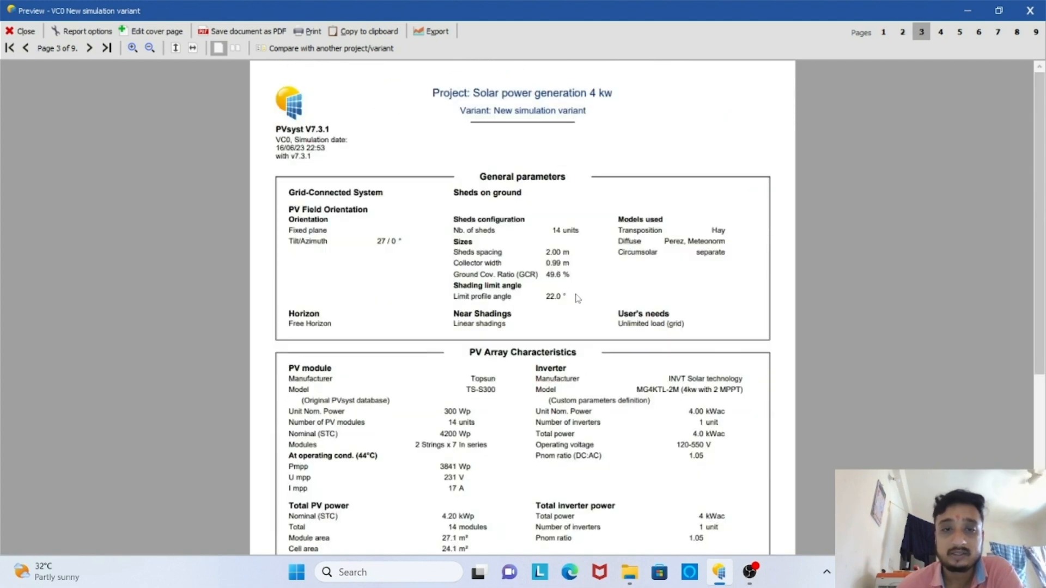
scroll(576, 298, "up", 3)
scroll(576, 298, "down", 3)
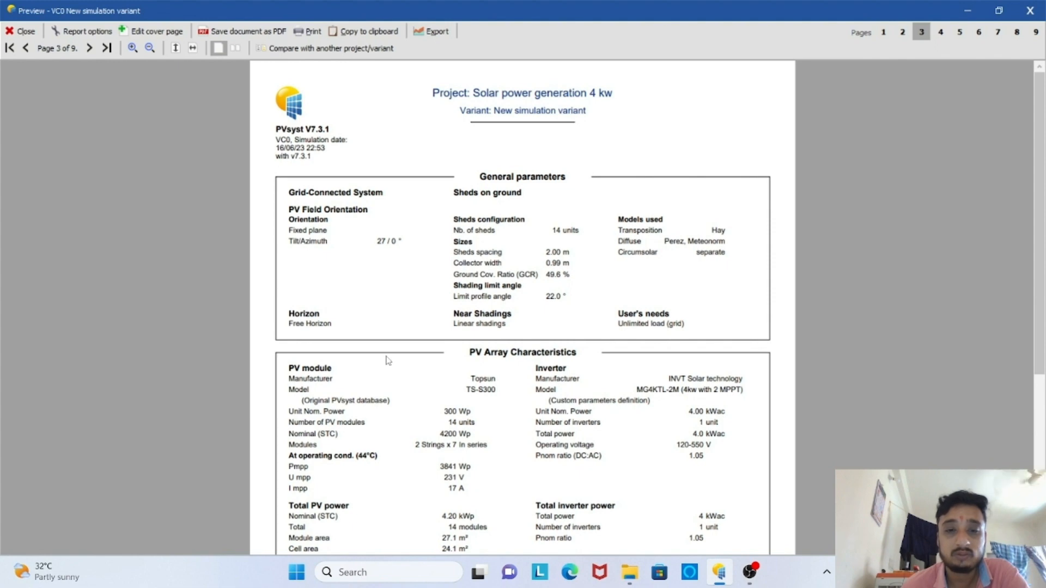
- Examine the report's PV array characteristics, array losses, system losses and AC wiring losses
scroll(566, 316, "down", 4)
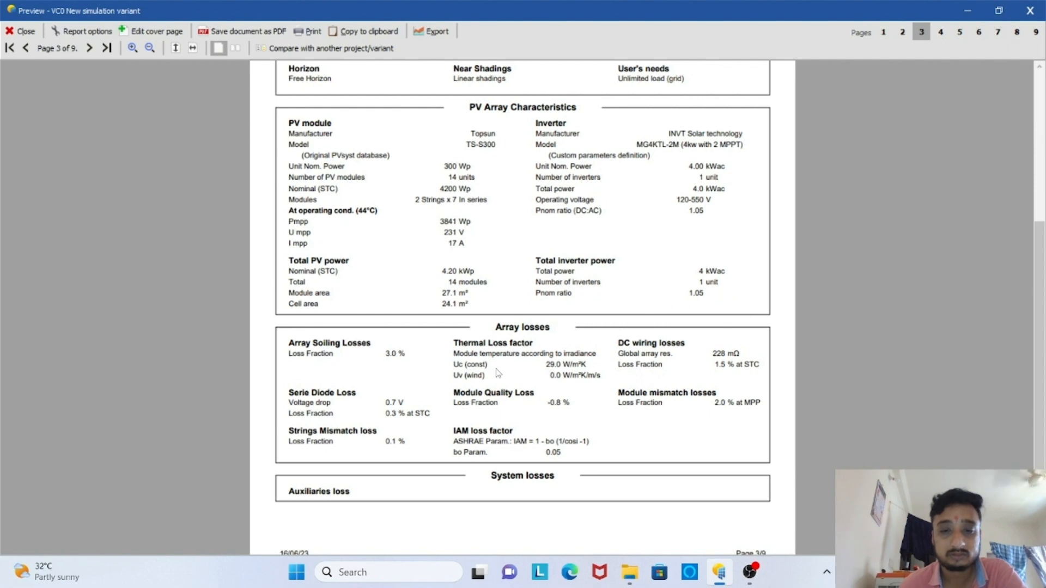
scroll(496, 372, "down", 1)
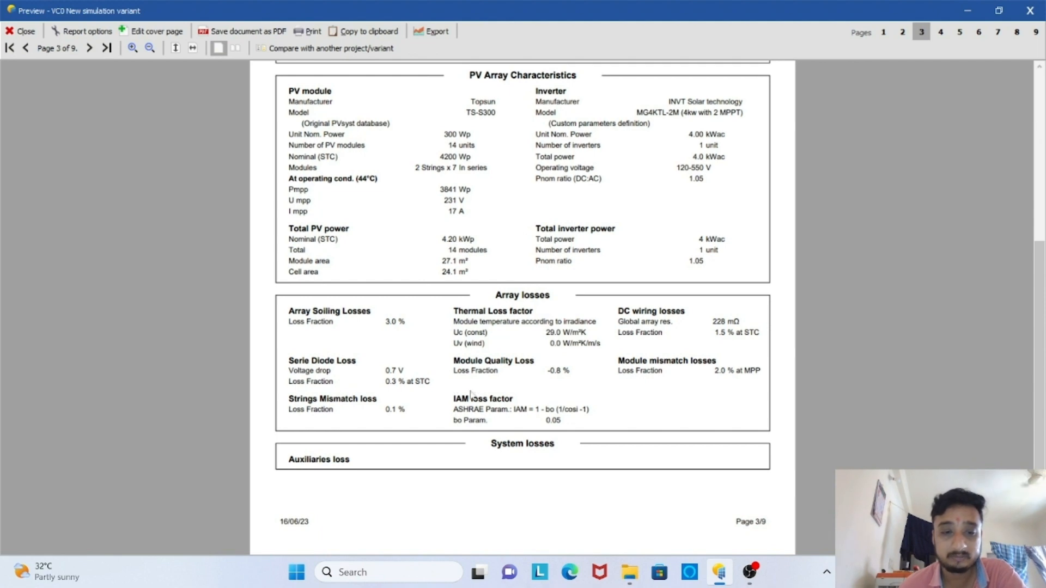
scroll(451, 422, "down", 2)
scroll(451, 423, "up", 2)
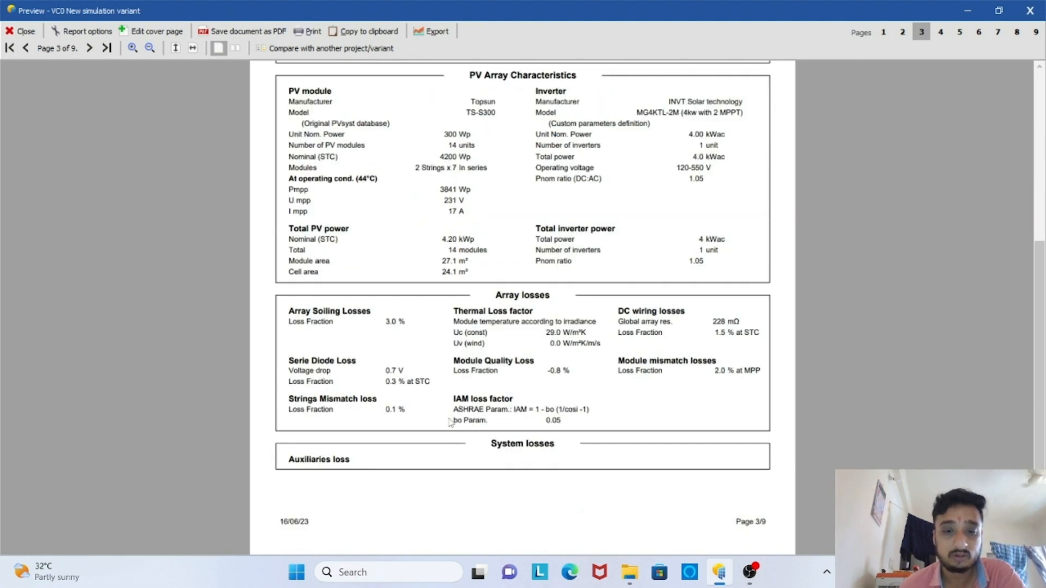
scroll(452, 422, "down", 2)
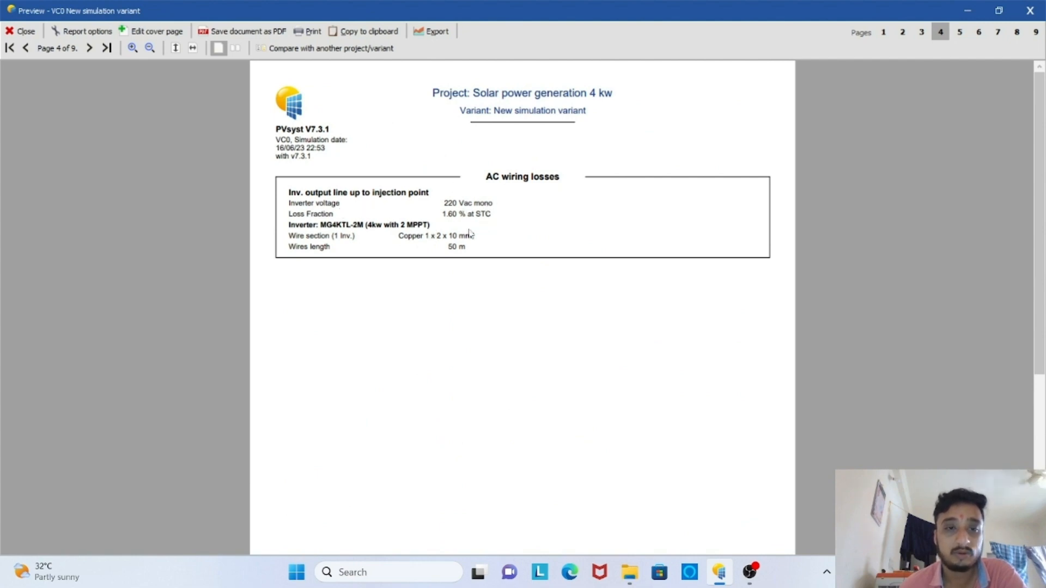
scroll(469, 233, "down", 2)
scroll(470, 234, "down", 3)
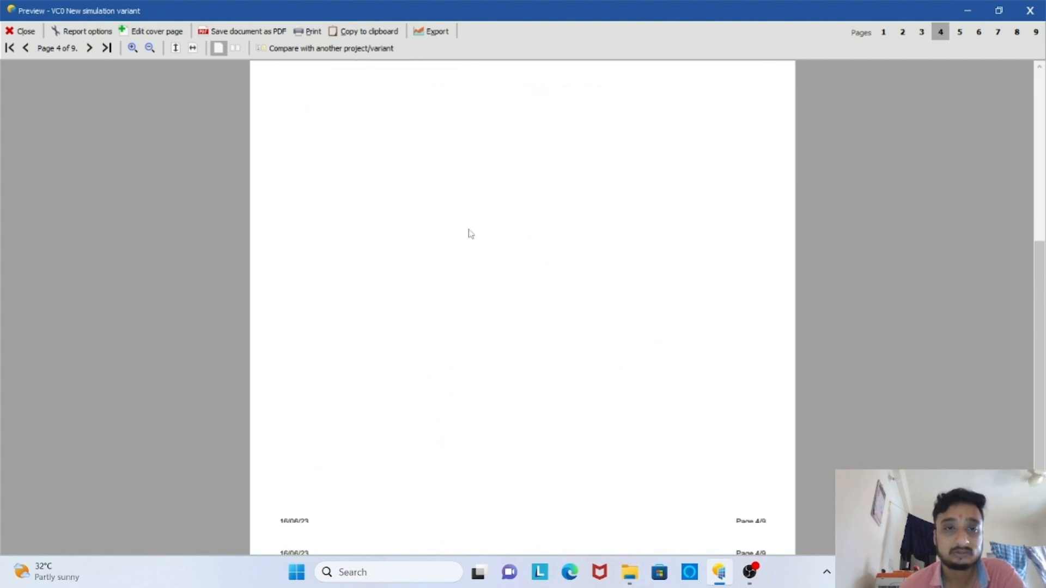
scroll(471, 233, "down", 4)
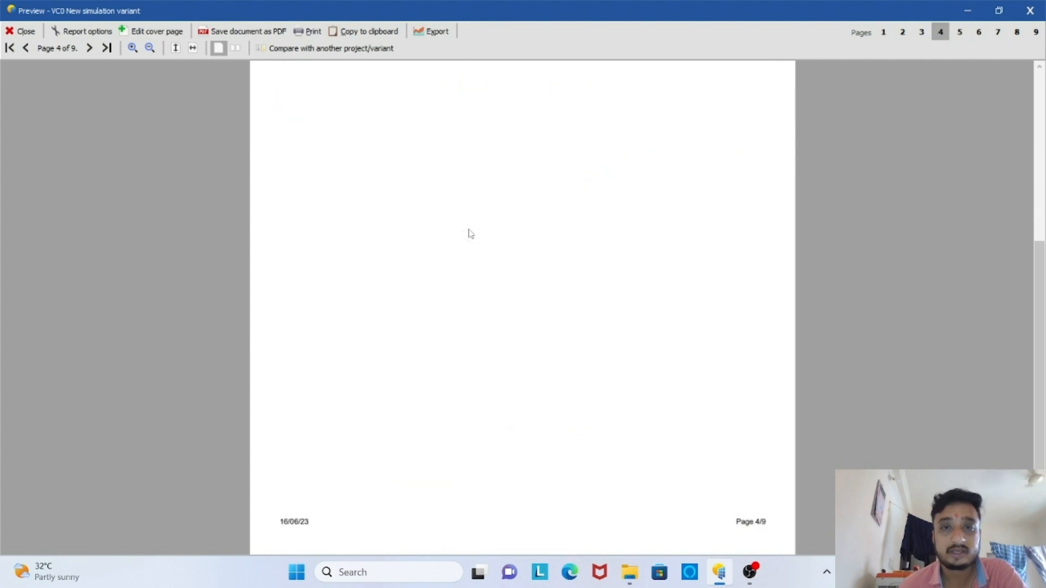